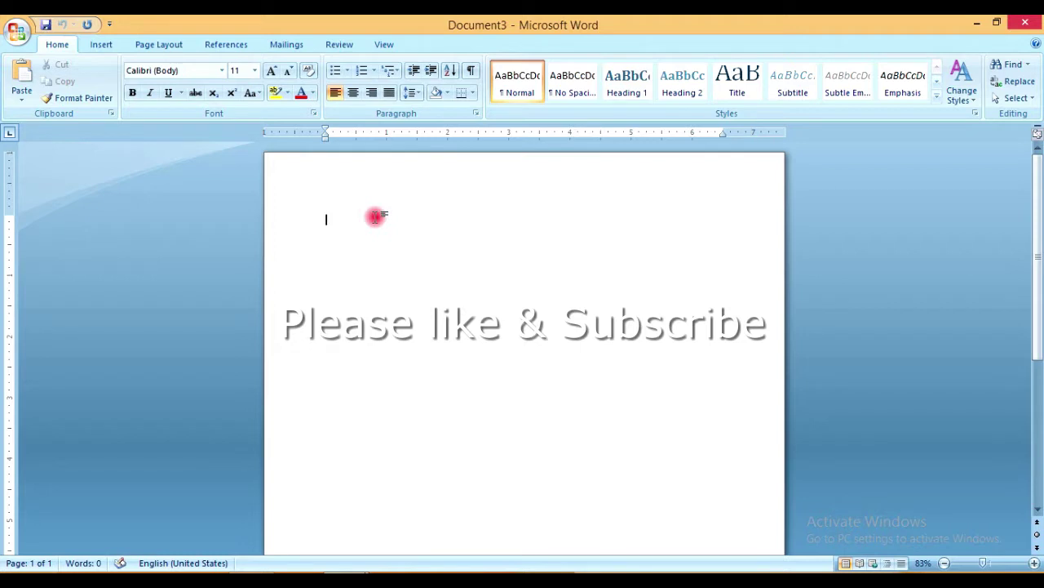
Insert the built-in Motion cover page, with its train photo, at the start of the document.
{"action": "left_click", "coordinate": [102, 51]}
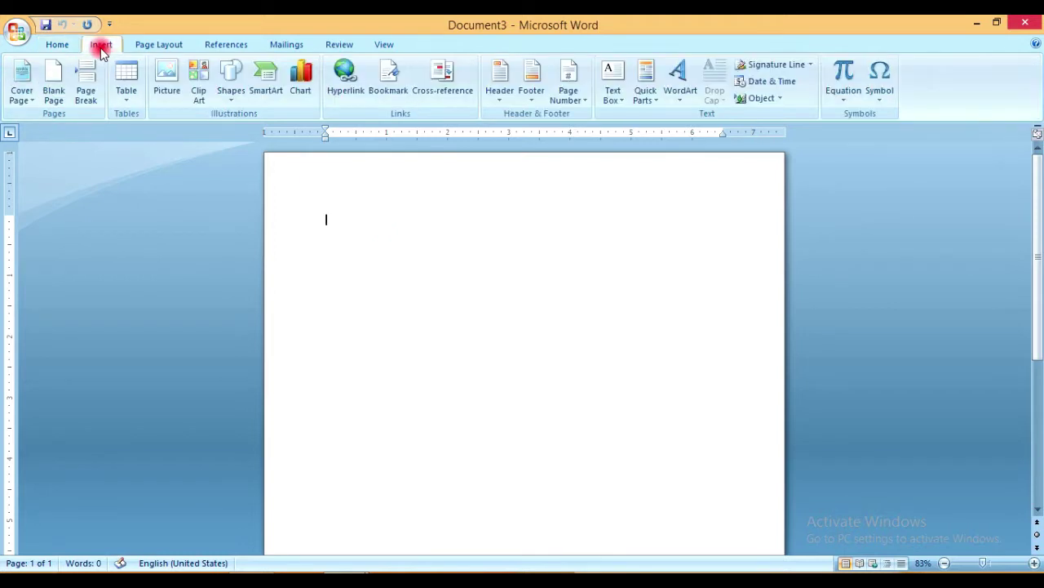
{"action": "left_click", "coordinate": [30, 106]}
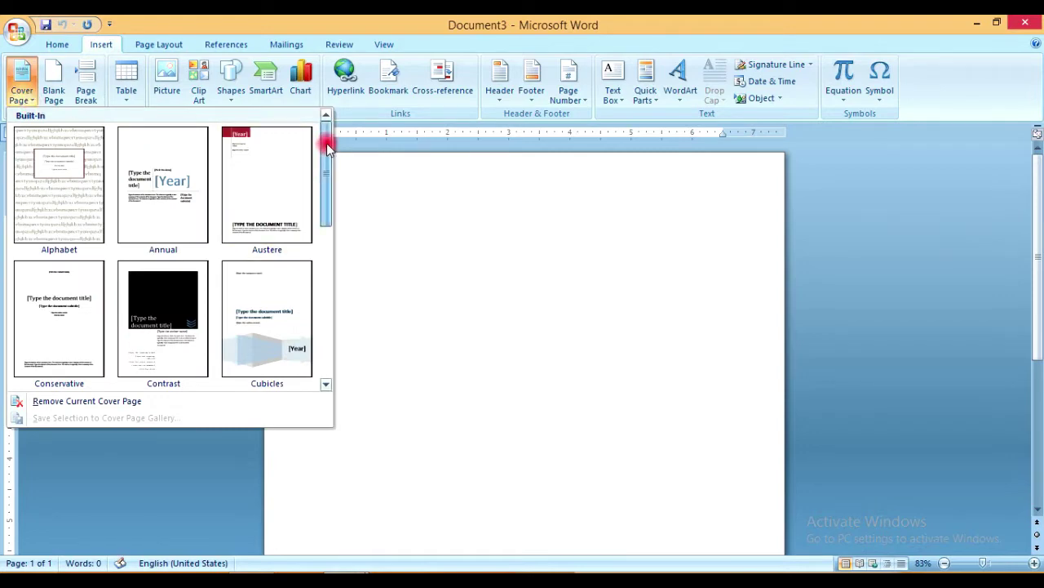
{"action": "mouse_move", "coordinate": [326, 143]}
{"action": "left_mouse_down"}
{"action": "mouse_move", "coordinate": [328, 307]}
{"action": "mouse_move", "coordinate": [326, 160]}
{"action": "mouse_move", "coordinate": [331, 269]}
{"action": "left_mouse_up"}
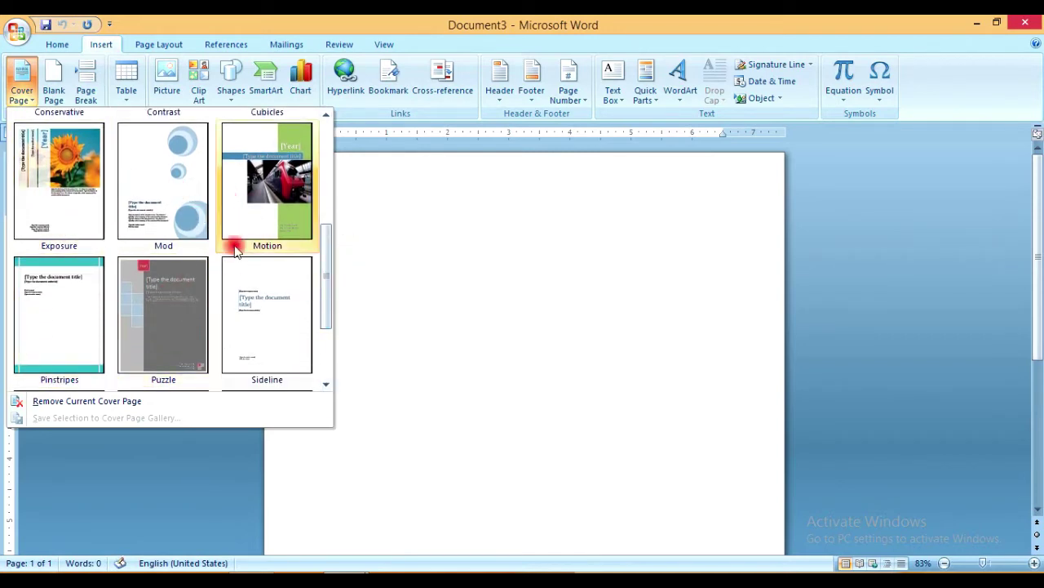
{"action": "left_click", "coordinate": [260, 199]}
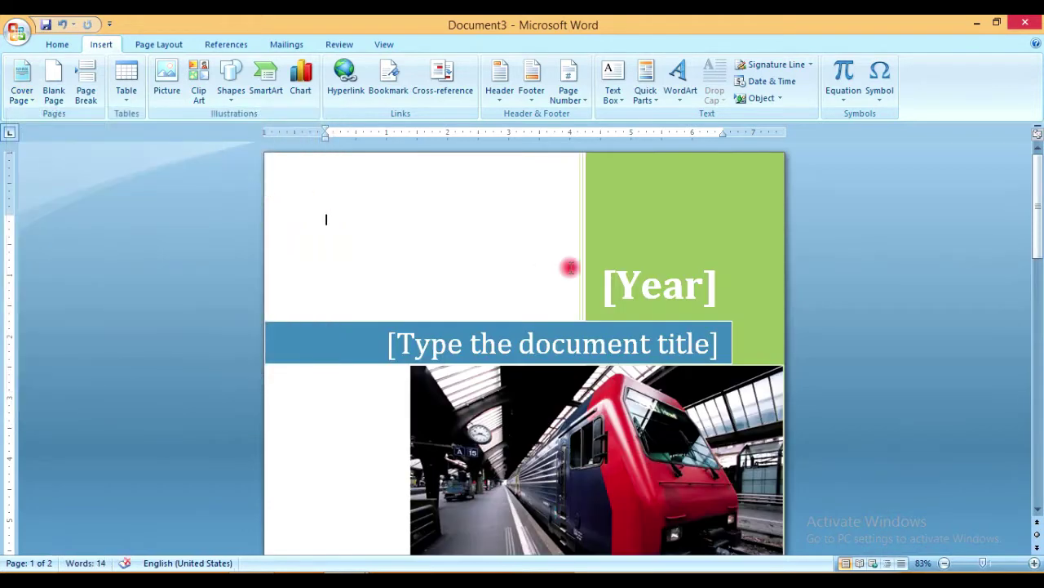
Scroll over the Motion cover and select the [Type the document title] placeholder.
{"action": "mouse_move", "coordinate": [1038, 173]}
{"action": "left_mouse_down"}
{"action": "mouse_move", "coordinate": [1039, 302]}
{"action": "mouse_move", "coordinate": [1040, 237]}
{"action": "left_mouse_up"}
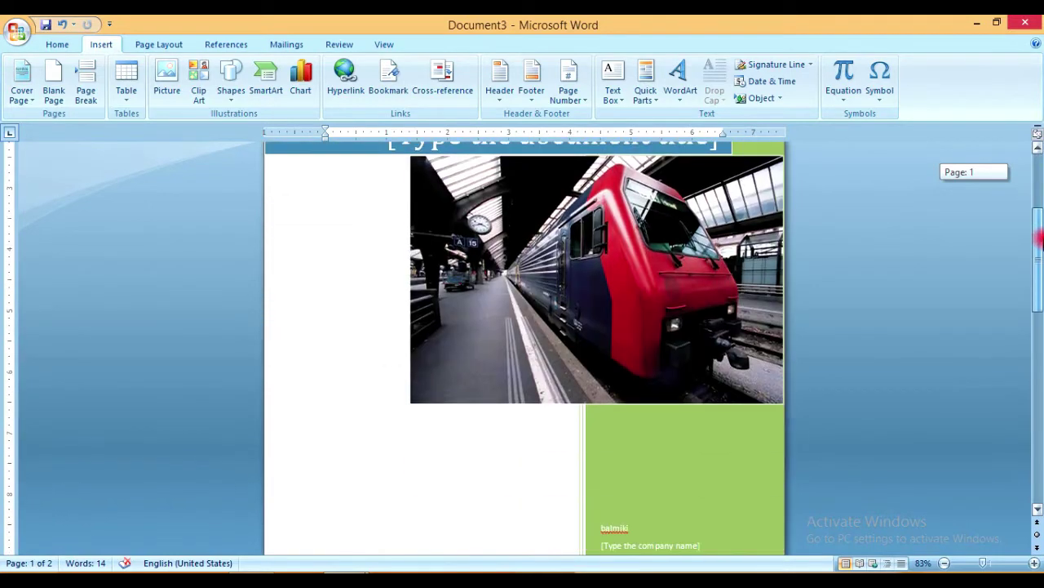
{"action": "mouse_move", "coordinate": [1039, 237]}
{"action": "left_mouse_down"}
{"action": "mouse_move", "coordinate": [1040, 418]}
{"action": "mouse_move", "coordinate": [1040, 159]}
{"action": "mouse_move", "coordinate": [1017, 156]}
{"action": "left_mouse_up"}
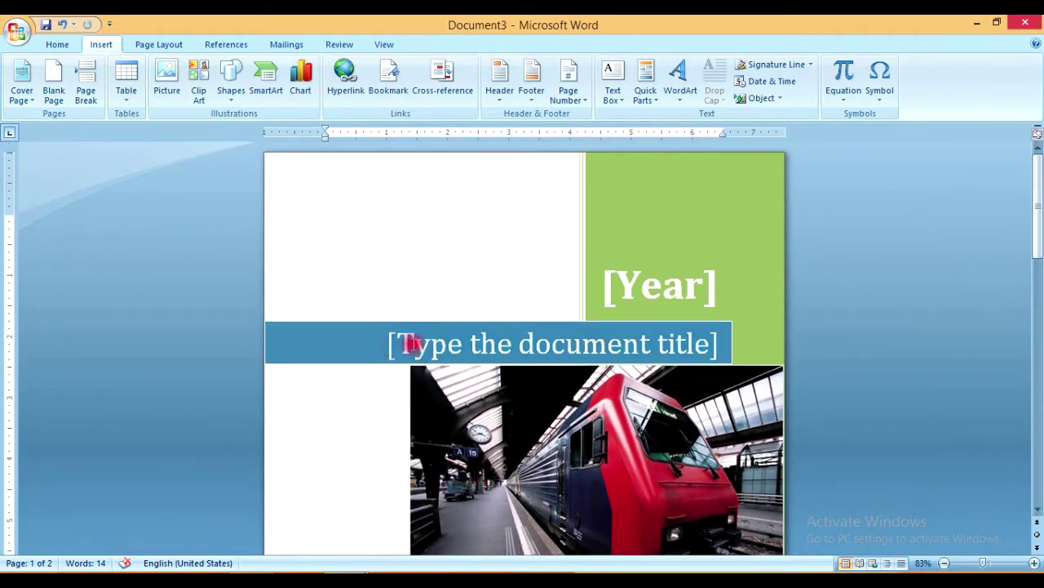
{"action": "left_click", "coordinate": [575, 350]}
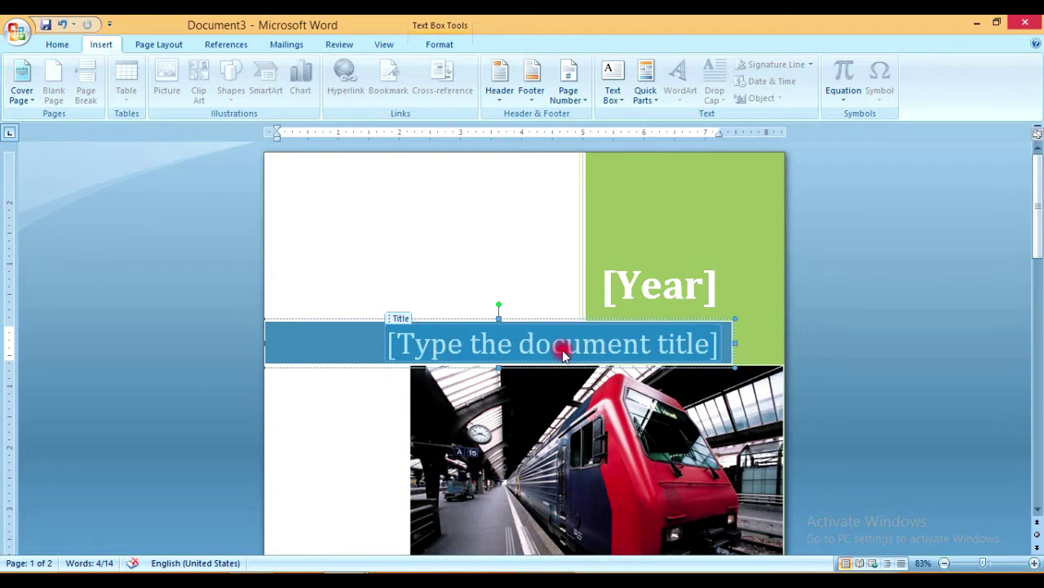
Replace the title placeholder with 'microsoft office' and open the [Year] date picker.
{"action": "key", "text": "Delete"}
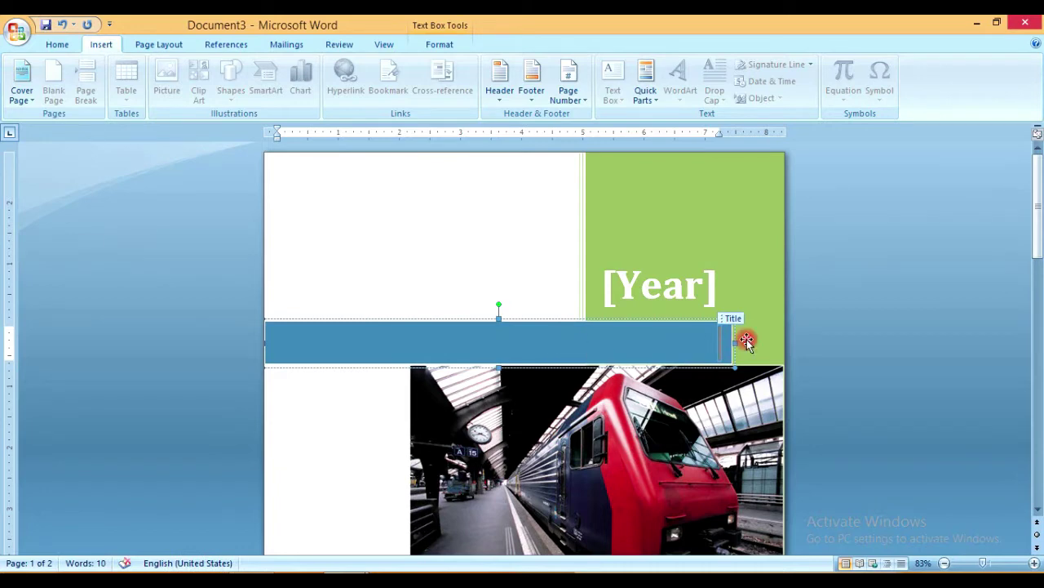
{"action": "type", "text": "microsoft office"}
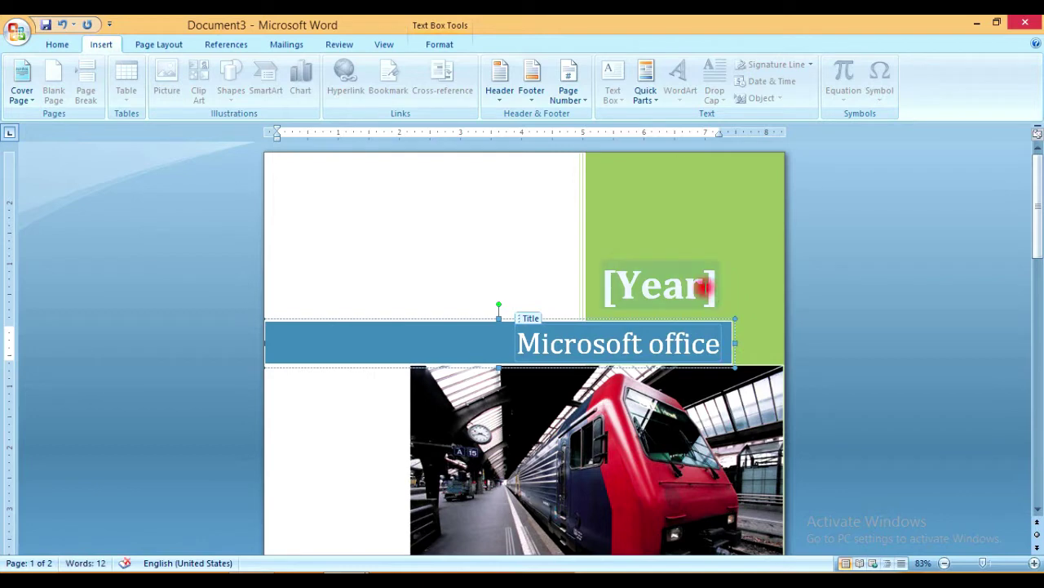
{"action": "left_click", "coordinate": [703, 286]}
{"action": "left_click", "coordinate": [732, 285]}
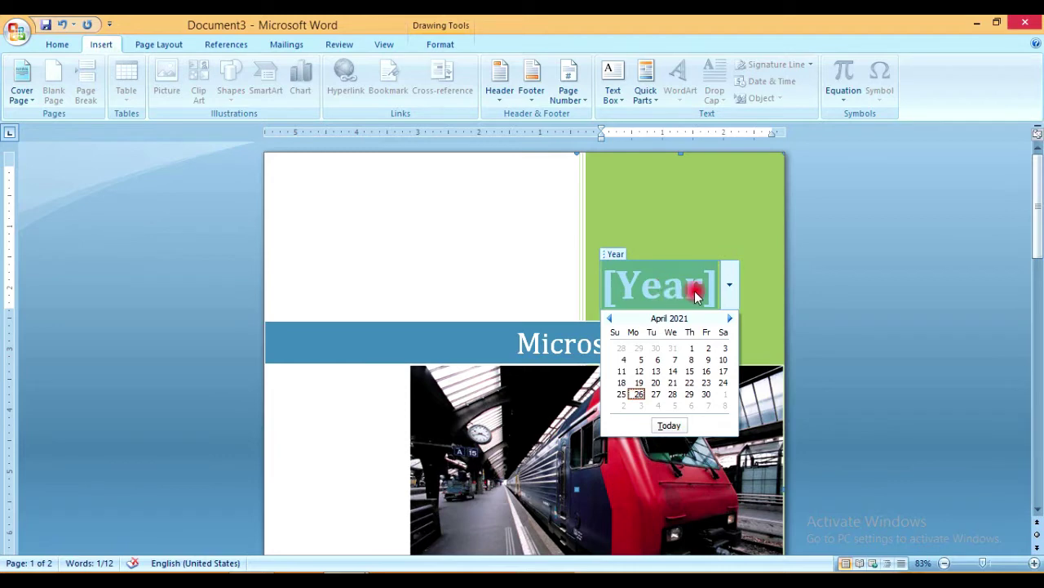
Set the cover year to 2021 and the company name to 'school'.
{"action": "left_click", "coordinate": [638, 393]}
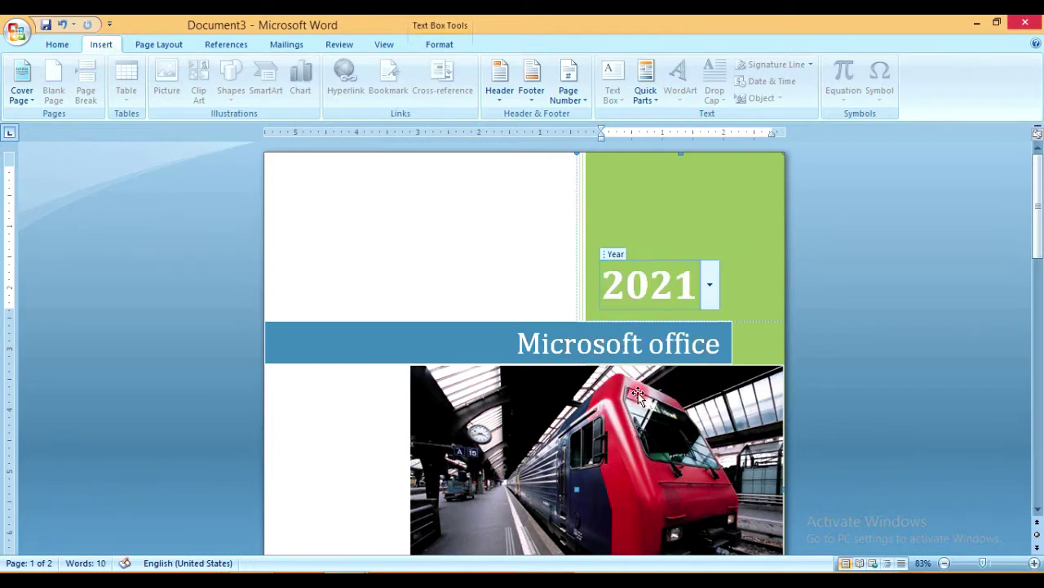
{"action": "left_click", "coordinate": [1039, 189]}
{"action": "left_click_drag", "start_coordinate": [1039, 189], "coordinate": [1039, 273]}
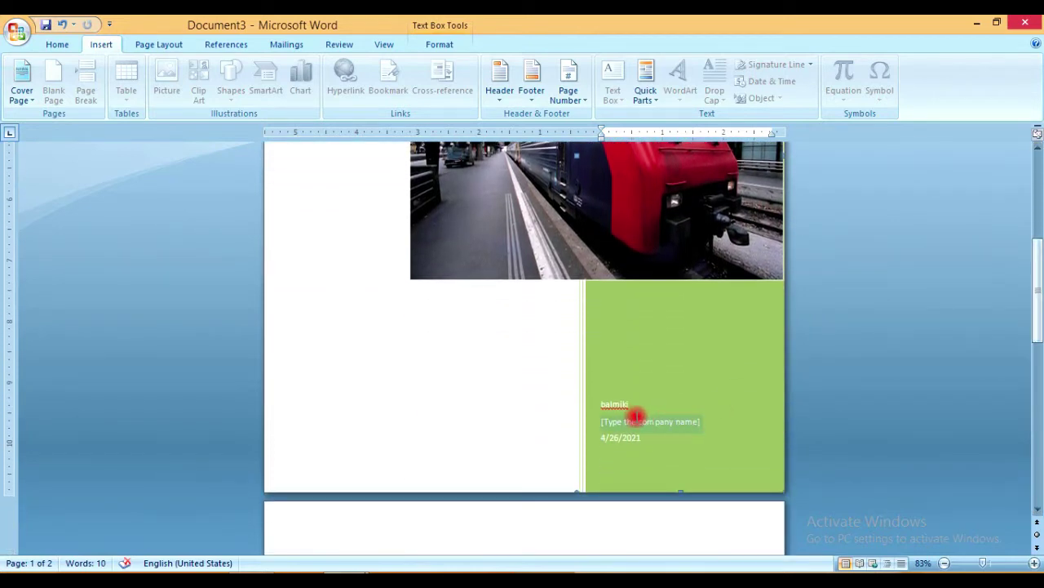
{"action": "left_click", "coordinate": [676, 419]}
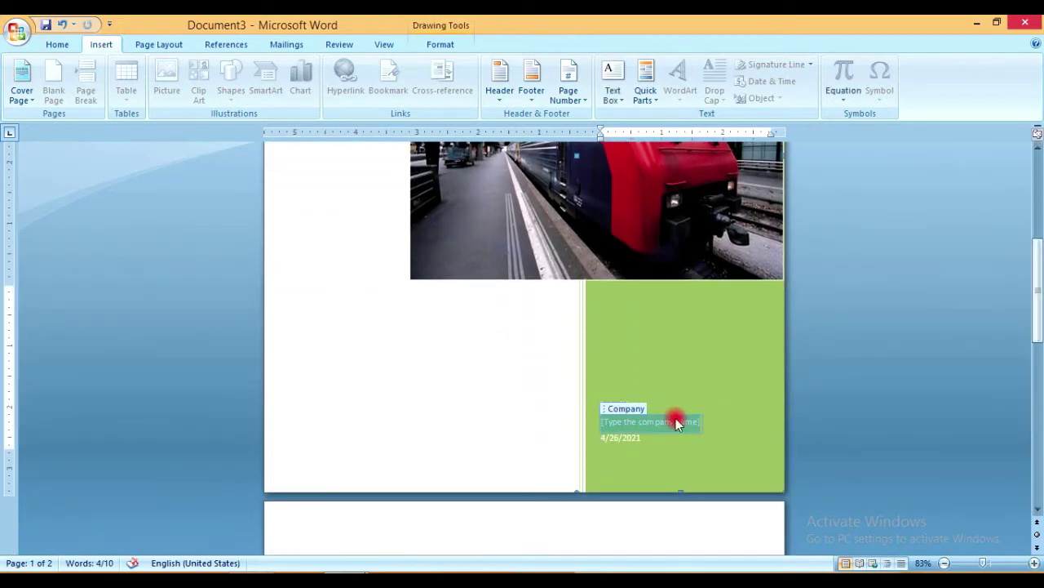
{"action": "type", "text": "school"}
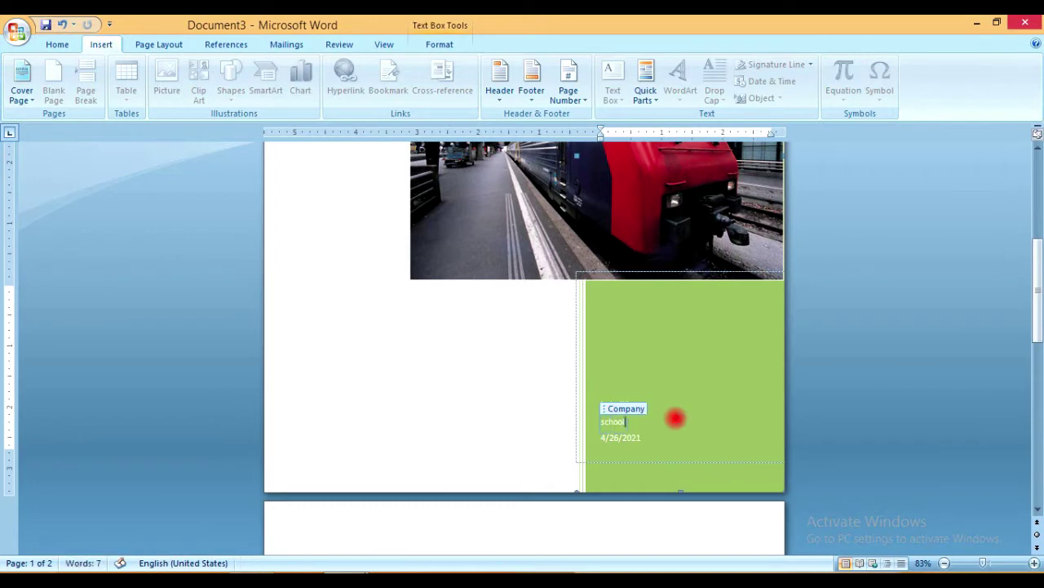
Select the whole green box holding the 2021 year.
{"action": "left_click_drag", "start_coordinate": [1037, 312], "coordinate": [1037, 191]}
{"action": "left_click", "coordinate": [660, 189]}
{"action": "left_click", "coordinate": [583, 187]}
{"action": "left_click", "coordinate": [585, 193]}
{"action": "left_click", "coordinate": [613, 194]}
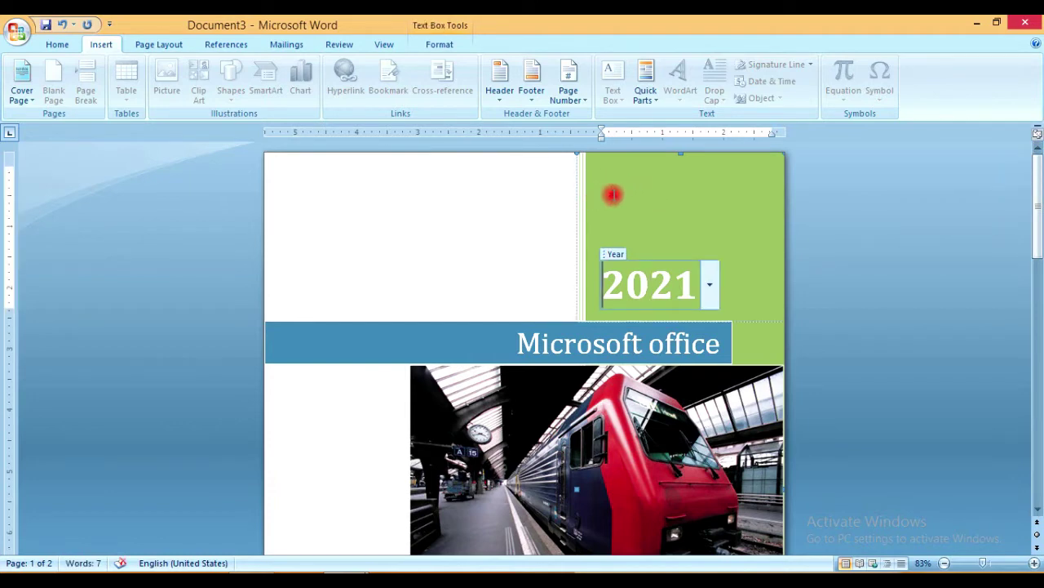
{"action": "left_click", "coordinate": [584, 183]}
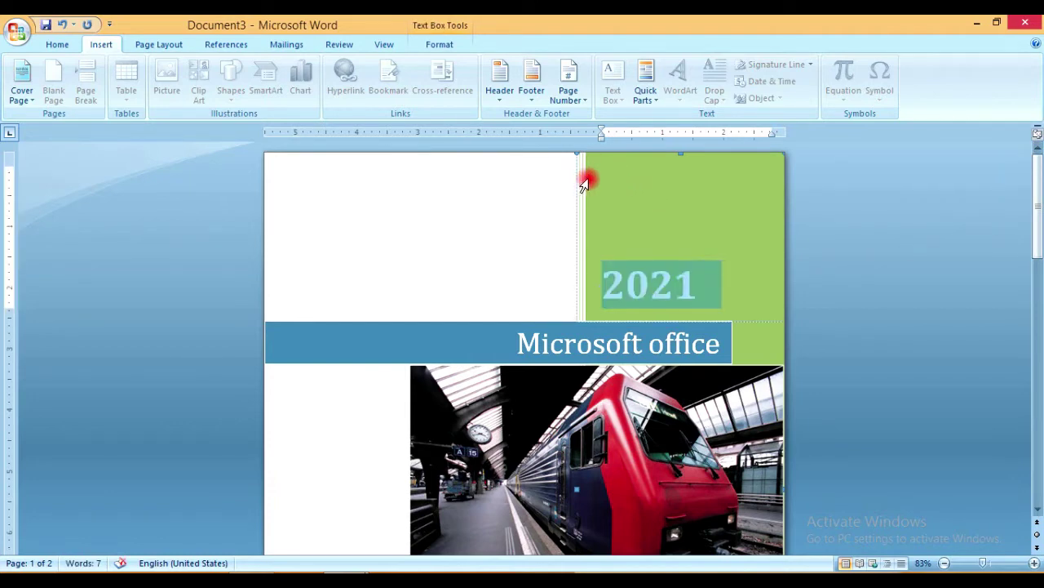
Fill the selected year box with red.
{"action": "left_click", "coordinate": [466, 49]}
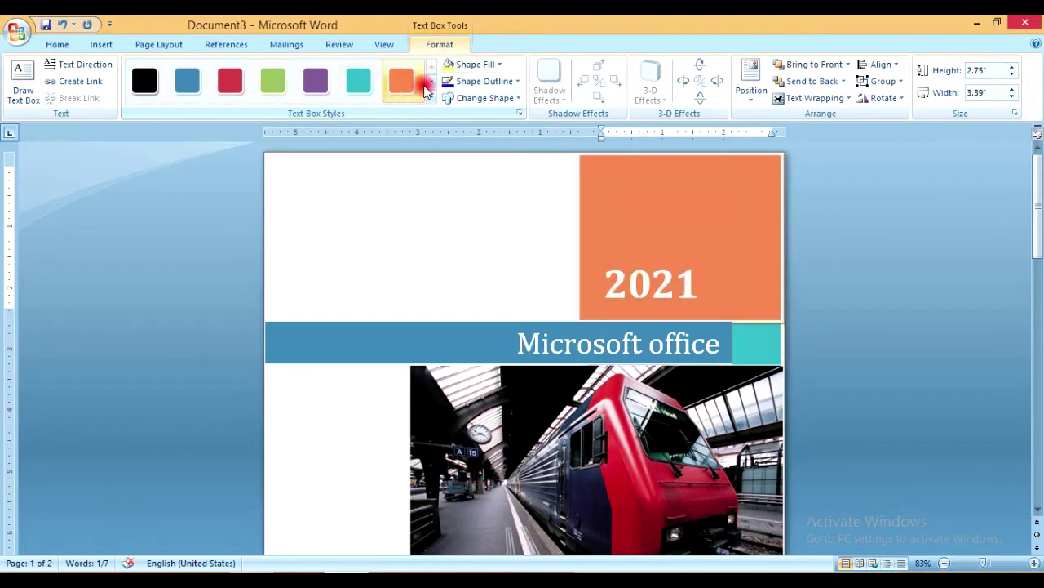
{"action": "left_click", "coordinate": [499, 64]}
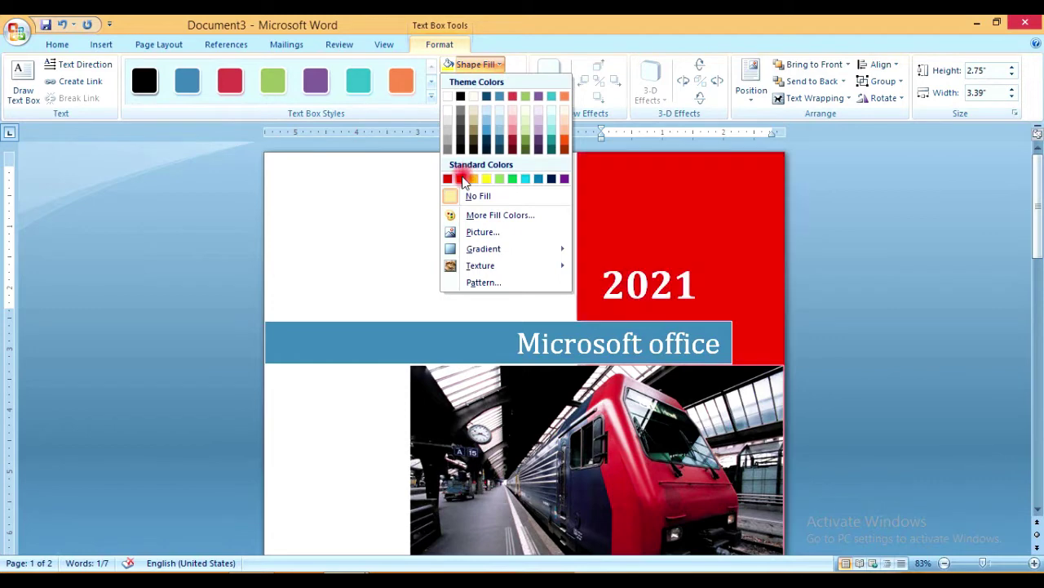
{"action": "left_click", "coordinate": [463, 180]}
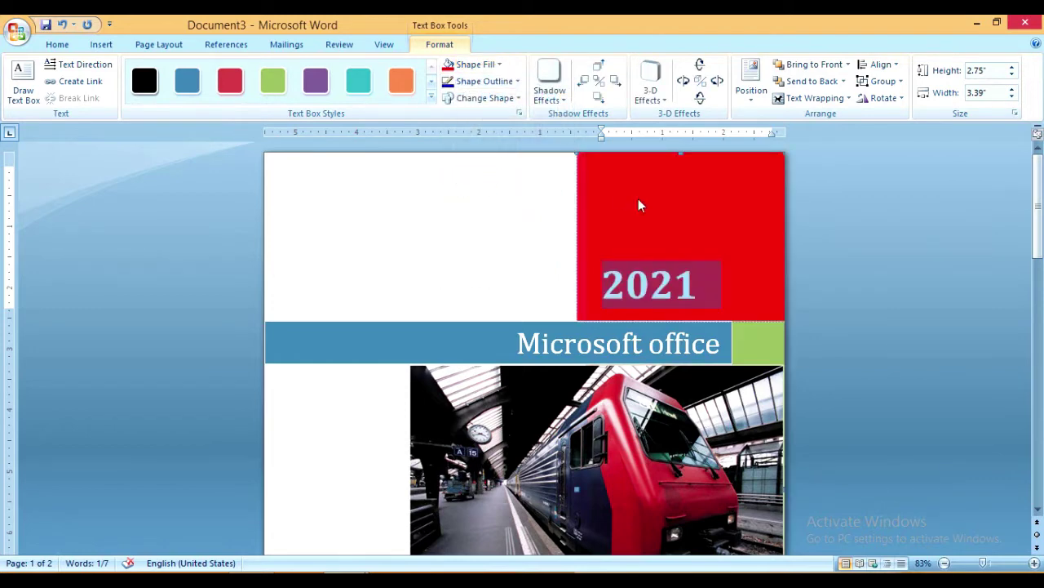
Fill the remaining green panel with yellow, then select the train photo.
{"action": "left_click", "coordinate": [765, 341]}
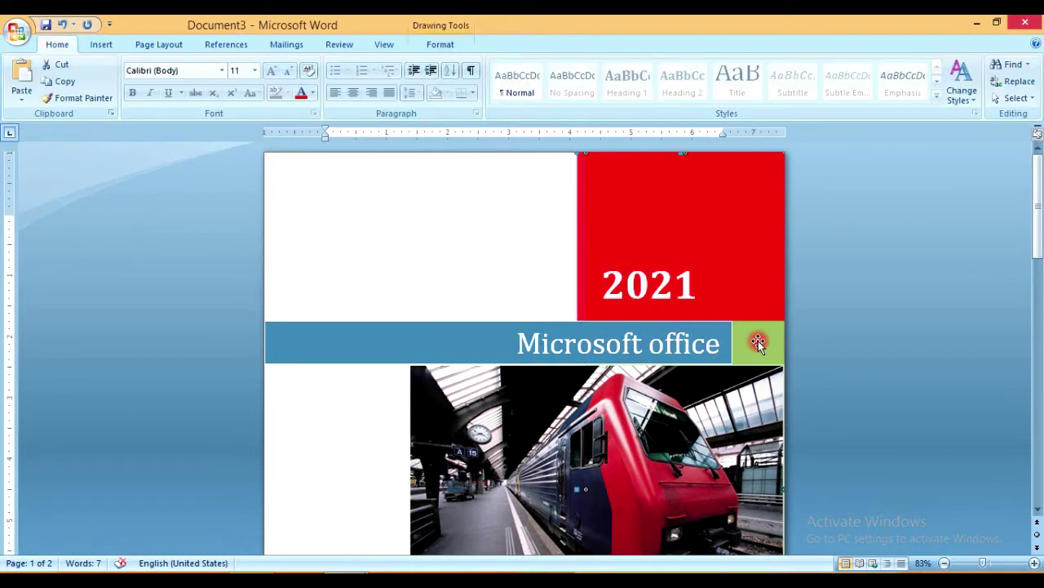
{"action": "left_click", "coordinate": [439, 44]}
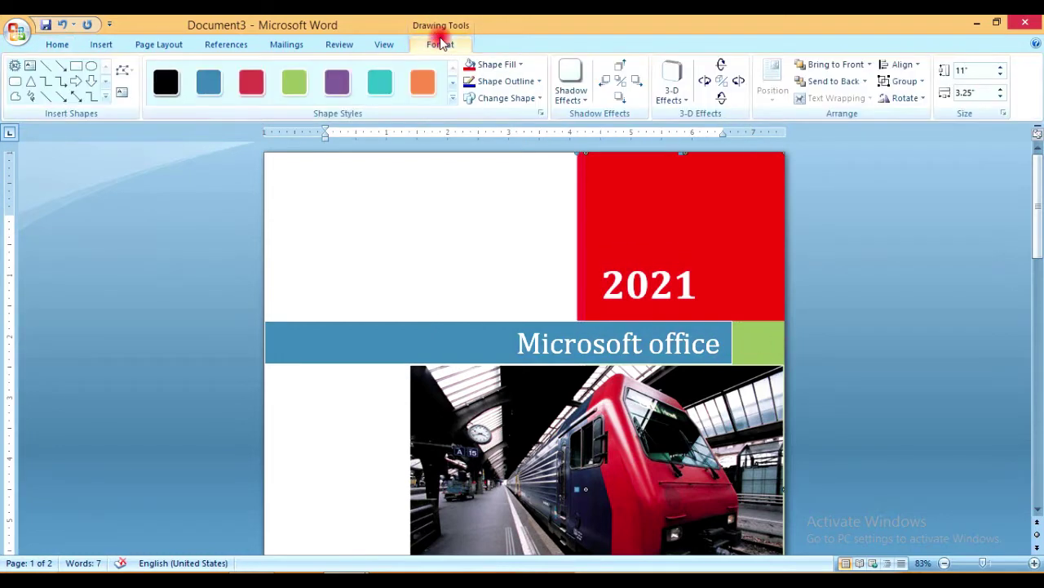
{"action": "left_click", "coordinate": [512, 65]}
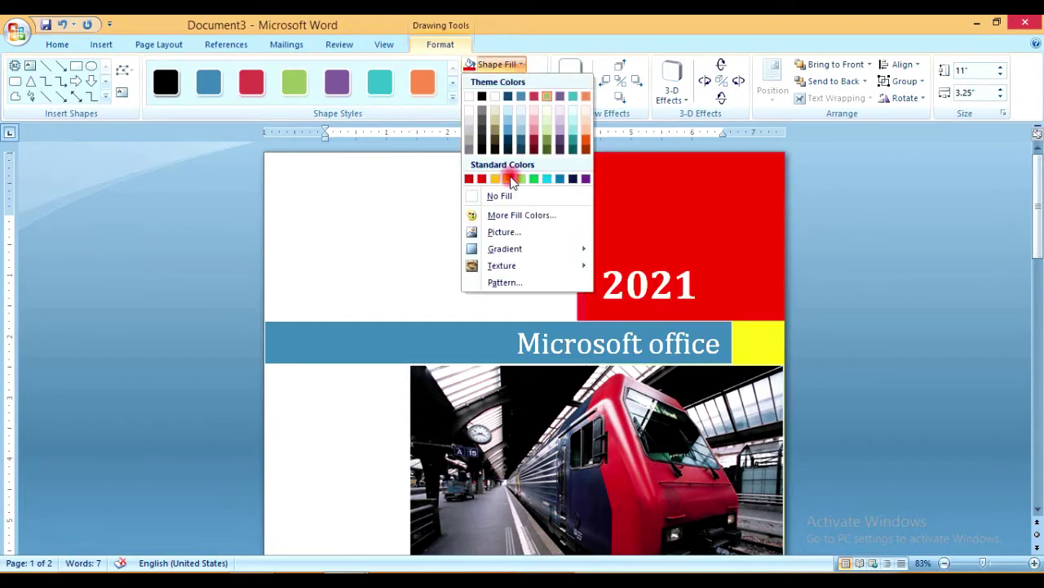
{"action": "left_click", "coordinate": [510, 179]}
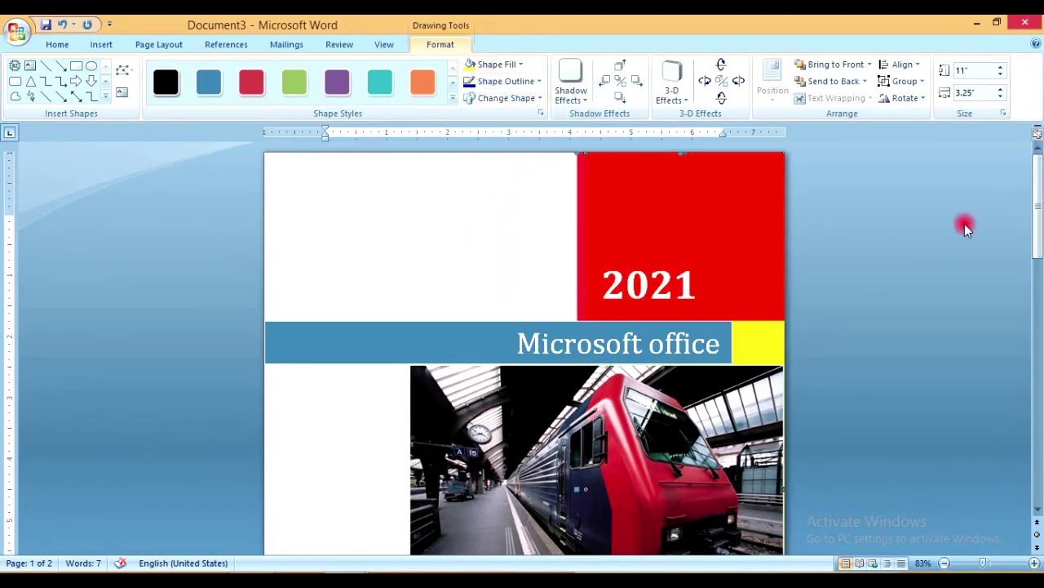
{"action": "left_click_drag", "start_coordinate": [1038, 189], "coordinate": [1040, 238]}
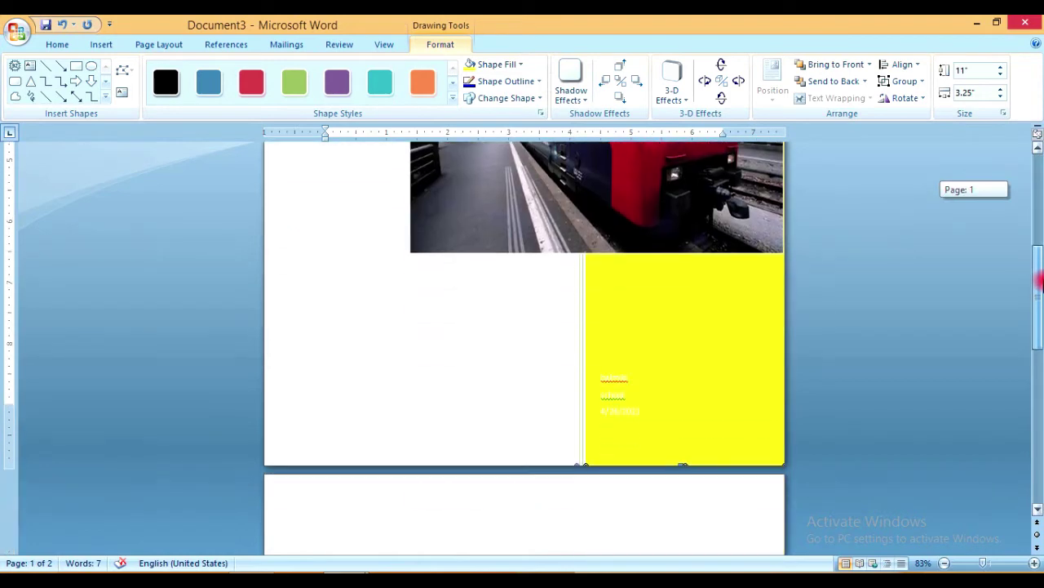
{"action": "left_click_drag", "start_coordinate": [1040, 238], "coordinate": [1040, 217]}
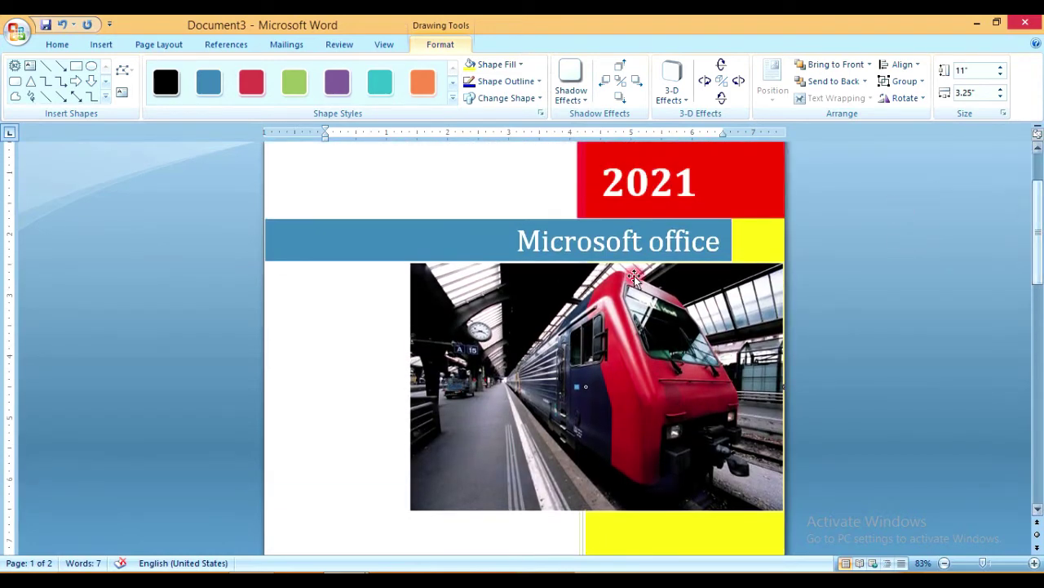
{"action": "left_click", "coordinate": [612, 301]}
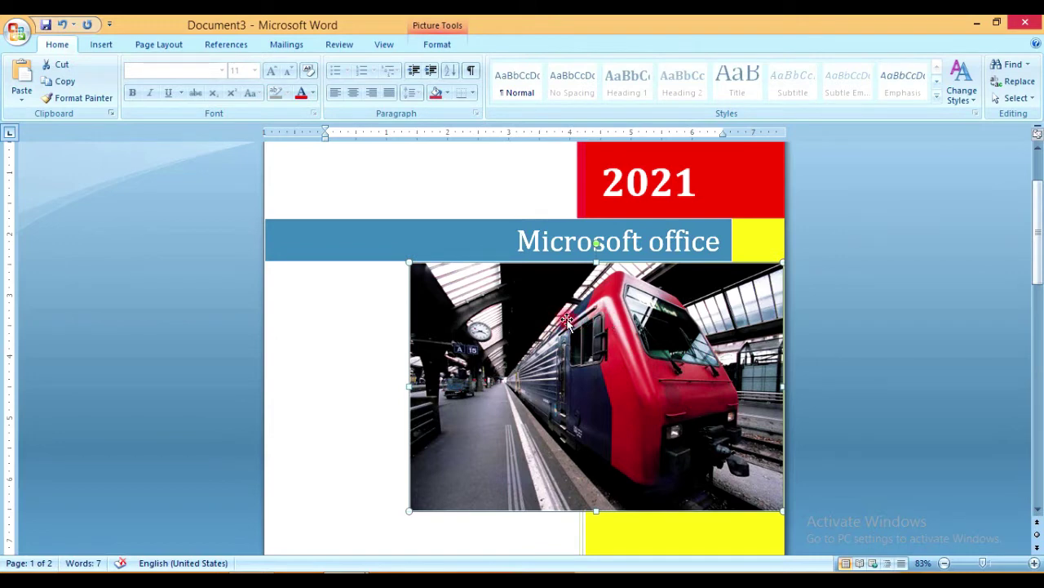
Use Change Picture to swap the train photo for the flying-birds sky image from Downloads.
{"action": "left_click", "coordinate": [451, 48]}
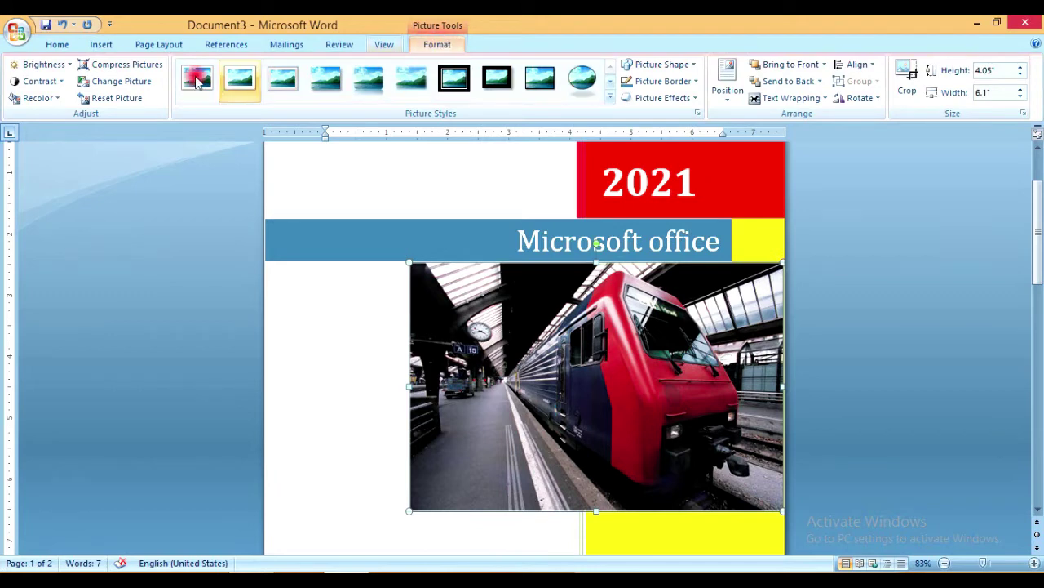
{"action": "left_click", "coordinate": [145, 85]}
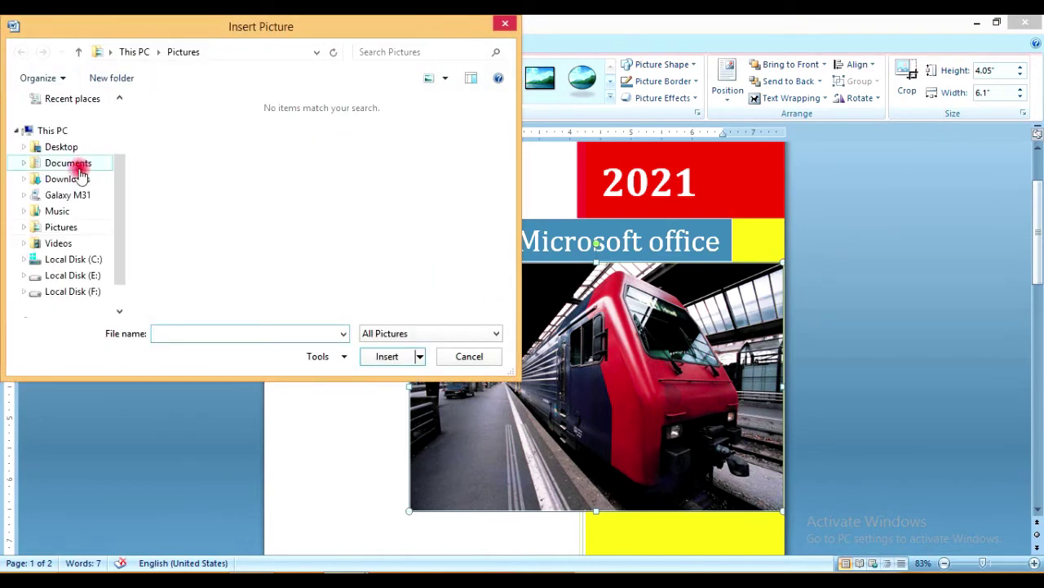
{"action": "left_click", "coordinate": [93, 292]}
{"action": "left_click", "coordinate": [94, 275]}
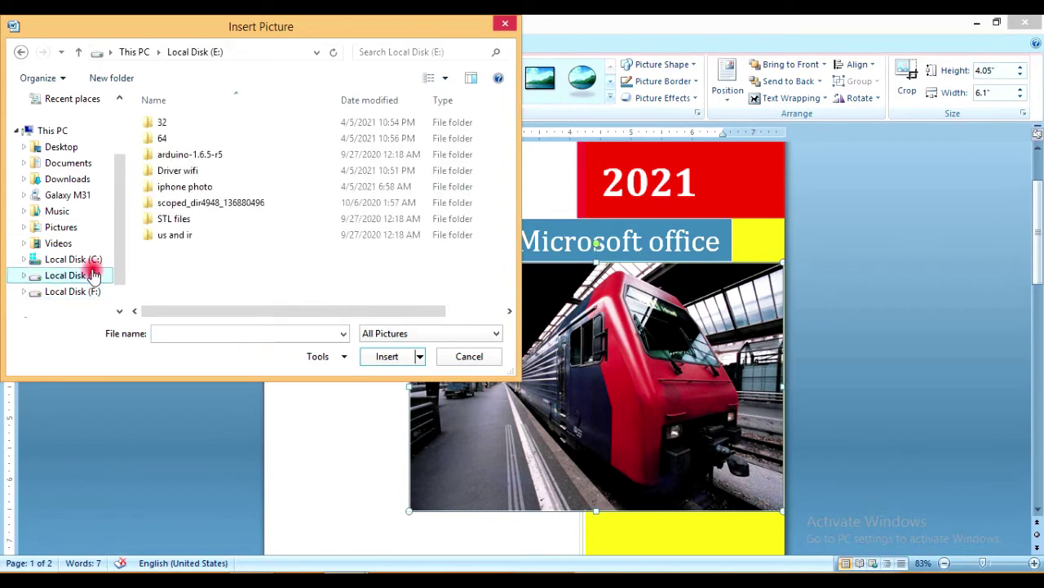
{"action": "left_click", "coordinate": [68, 179]}
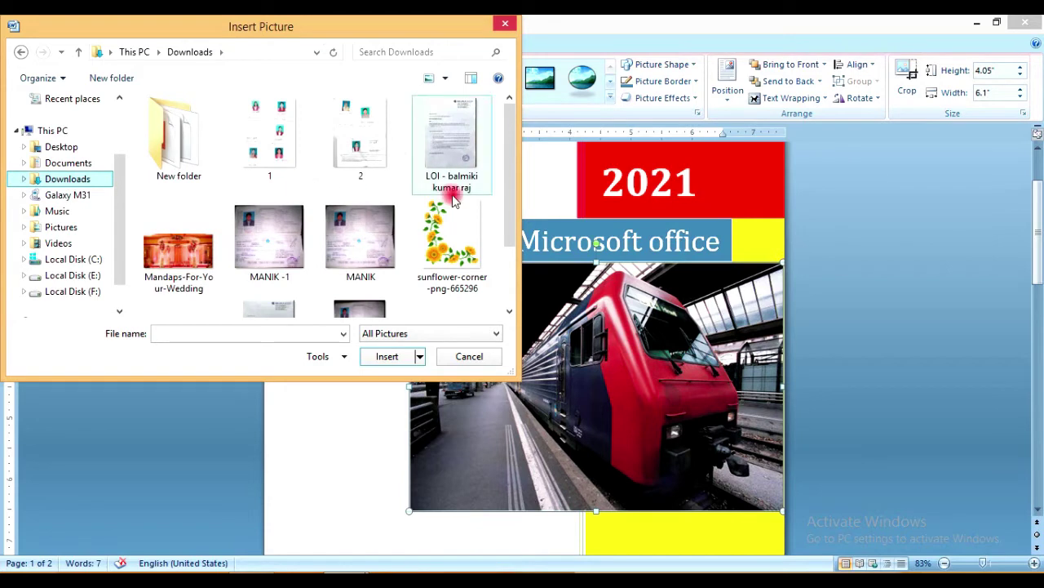
{"action": "mouse_move", "coordinate": [510, 145]}
{"action": "left_mouse_down"}
{"action": "mouse_move", "coordinate": [515, 220]}
{"action": "mouse_move", "coordinate": [520, 134]}
{"action": "mouse_move", "coordinate": [515, 227]}
{"action": "mouse_move", "coordinate": [516, 188]}
{"action": "left_mouse_up"}
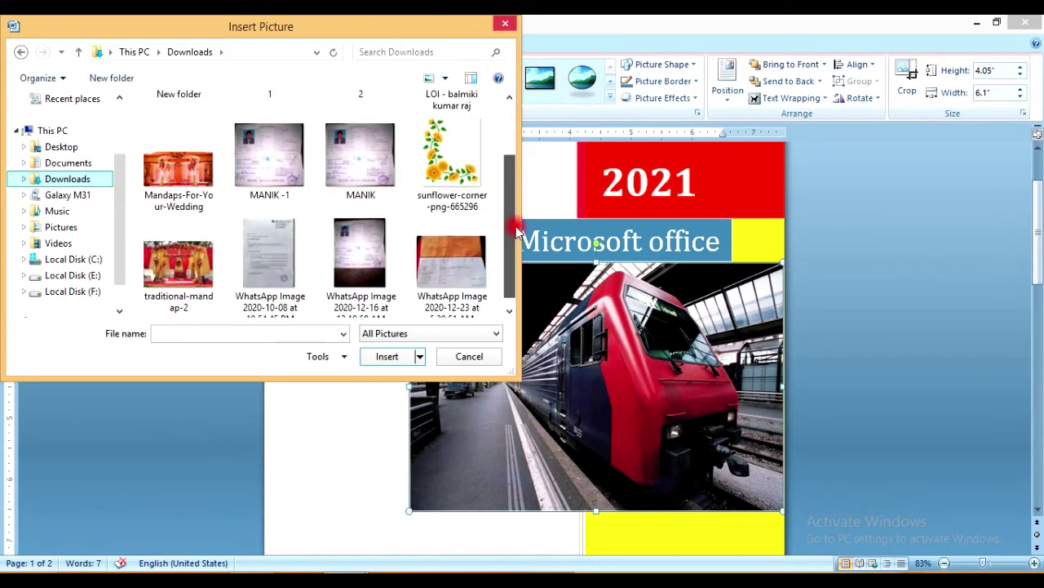
{"action": "left_click", "coordinate": [79, 166]}
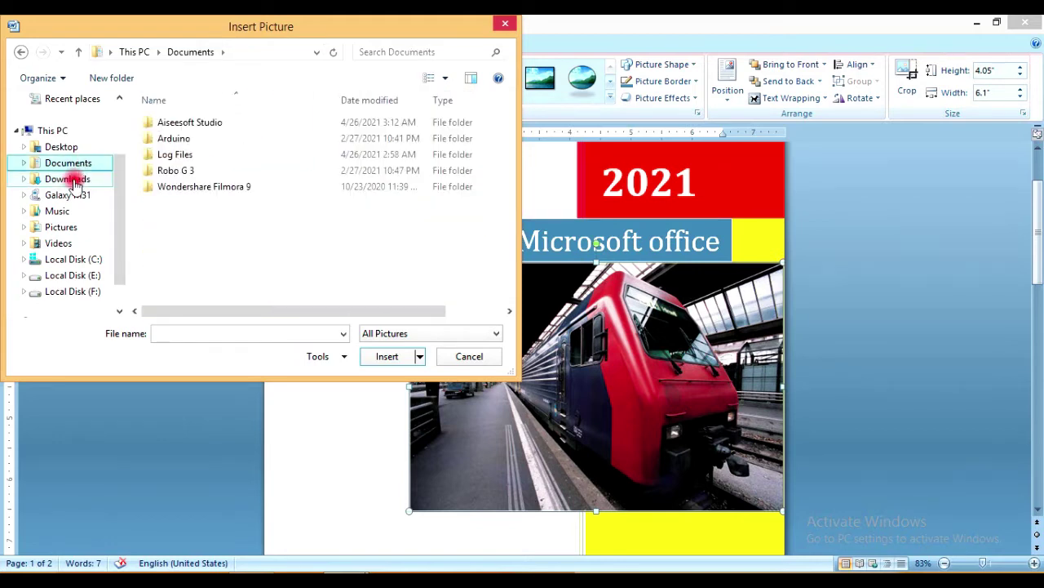
{"action": "left_click", "coordinate": [64, 146]}
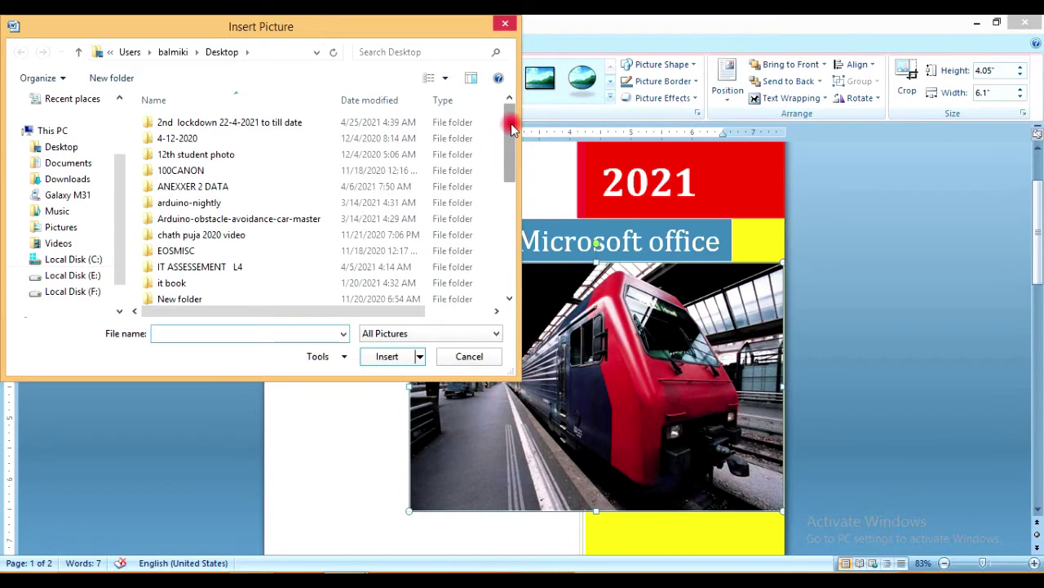
{"action": "left_click_drag", "start_coordinate": [511, 124], "coordinate": [508, 261]}
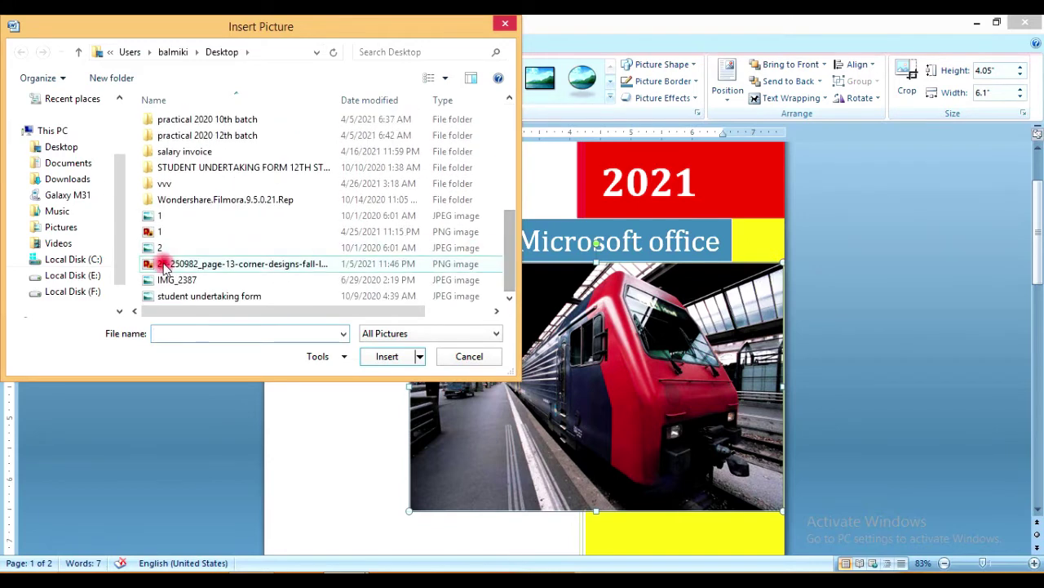
{"action": "left_click", "coordinate": [68, 179]}
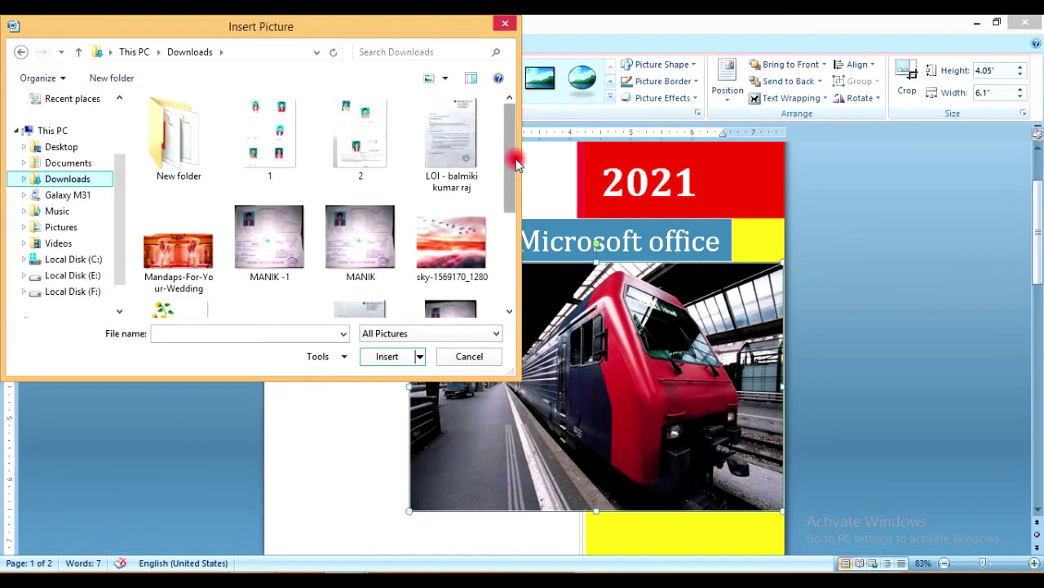
{"action": "double_click", "coordinate": [444, 247]}
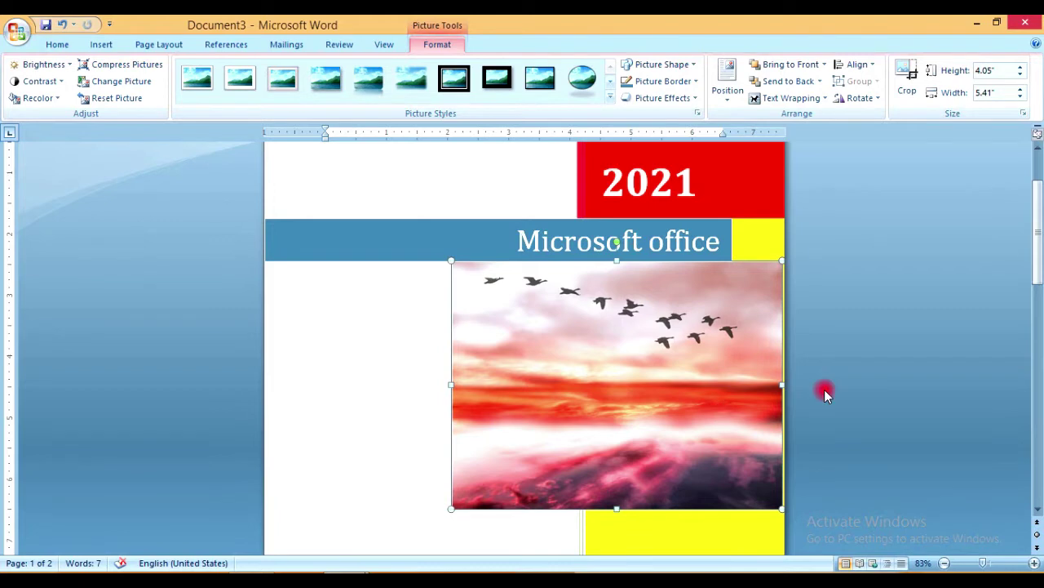
Fill the yellow author and date text box with green.
{"action": "left_click_drag", "start_coordinate": [1037, 214], "coordinate": [1039, 263]}
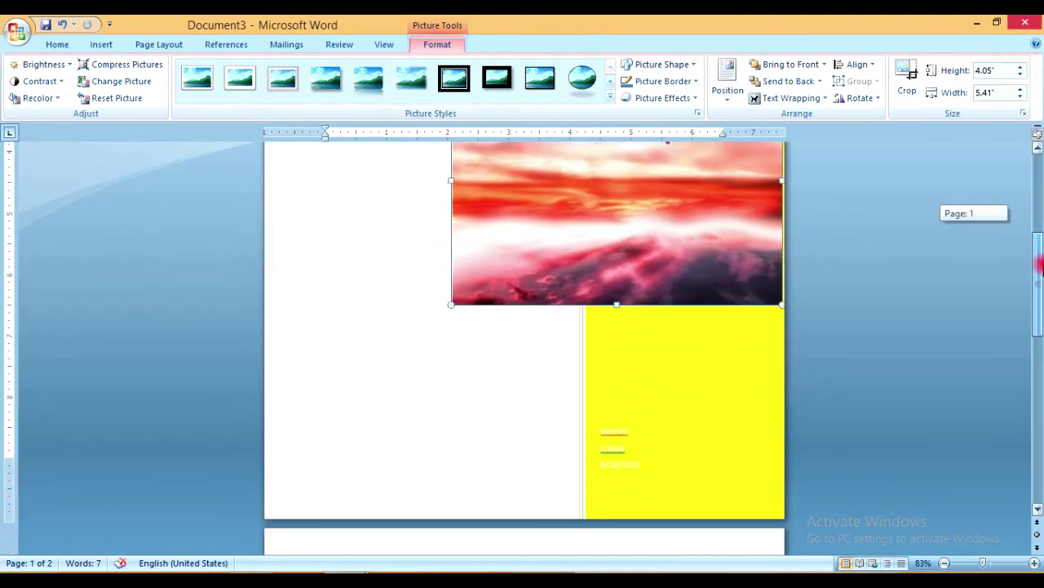
{"action": "left_click", "coordinate": [695, 335]}
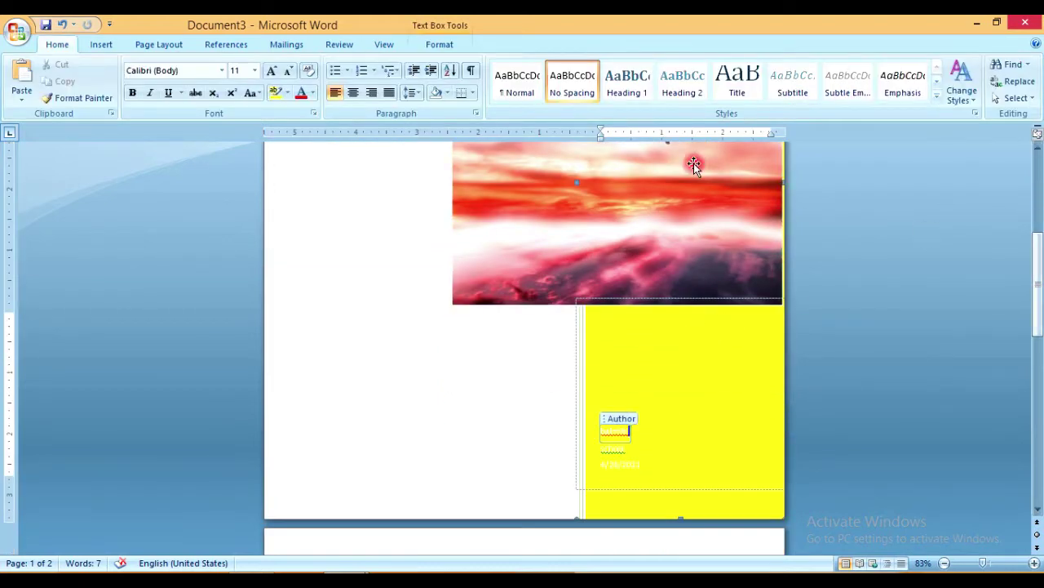
{"action": "left_click", "coordinate": [457, 47]}
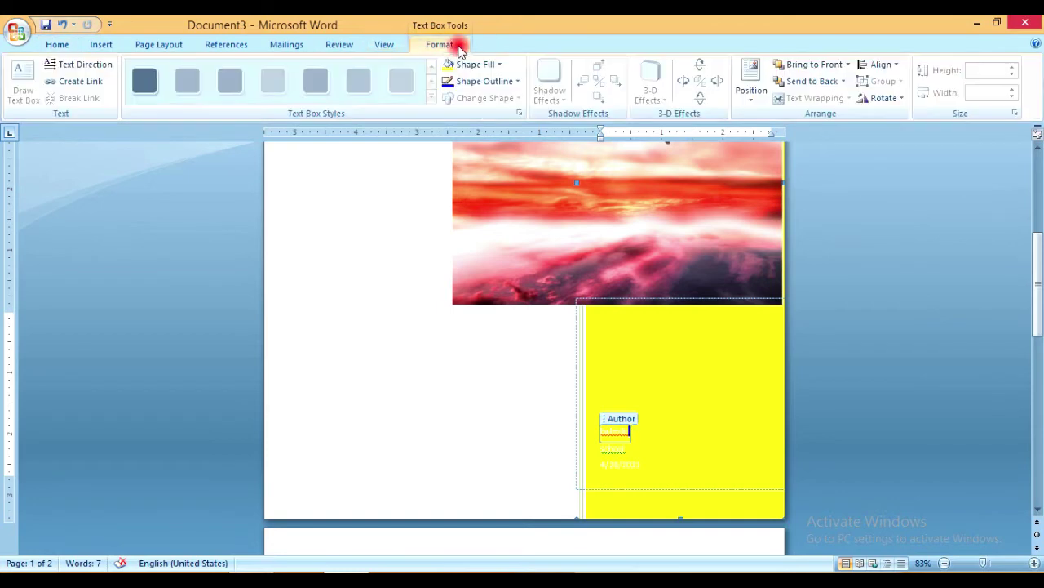
{"action": "left_click", "coordinate": [497, 64]}
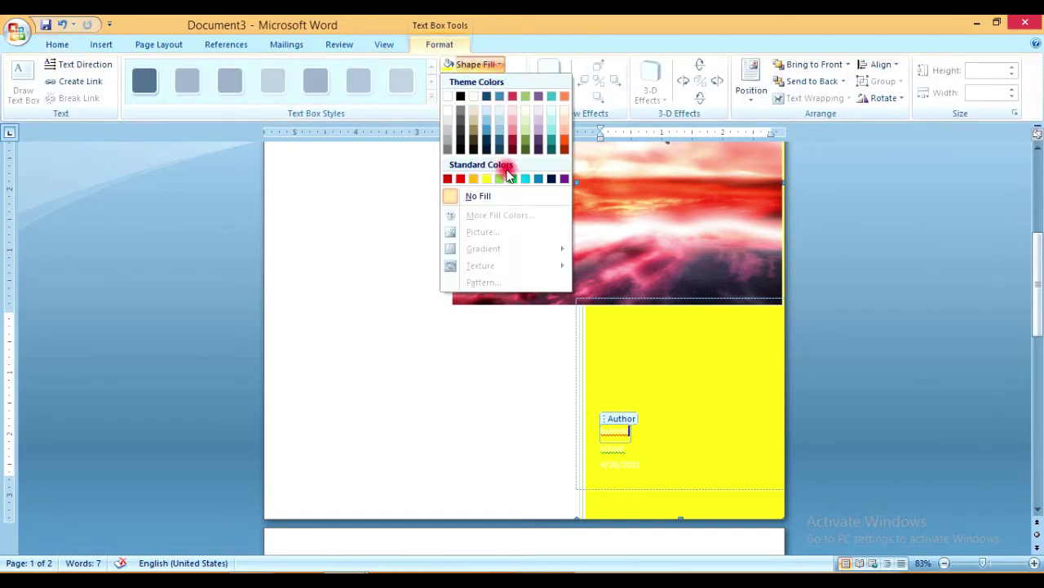
{"action": "left_click", "coordinate": [514, 181]}
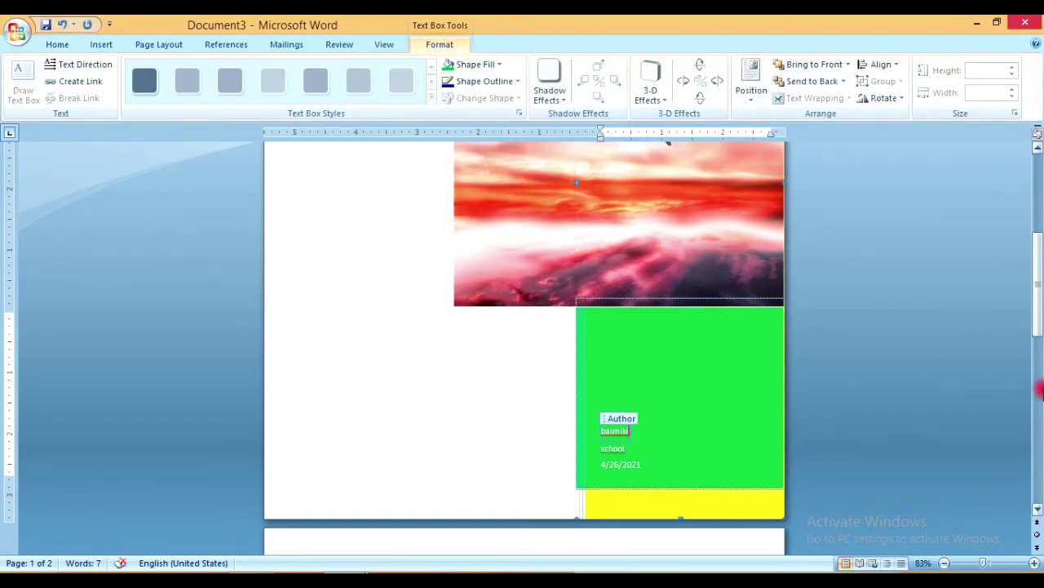
Review the customised cover, then open the built-in Cover Page gallery.
{"action": "left_click_drag", "start_coordinate": [1039, 329], "coordinate": [1040, 259]}
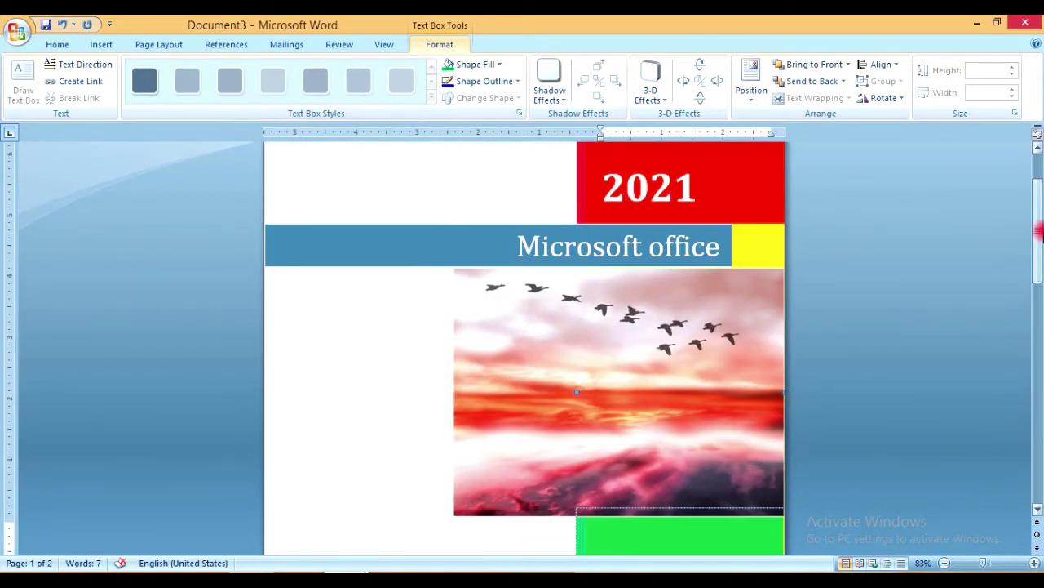
{"action": "left_click_drag", "start_coordinate": [1039, 232], "coordinate": [1039, 349]}
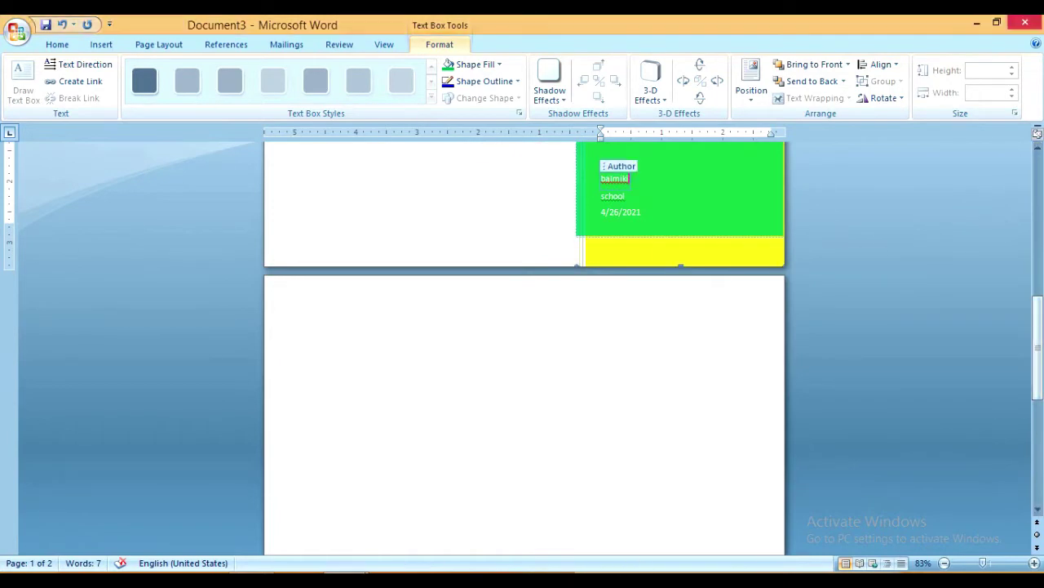
{"action": "left_click_drag", "start_coordinate": [1040, 399], "coordinate": [1040, 250]}
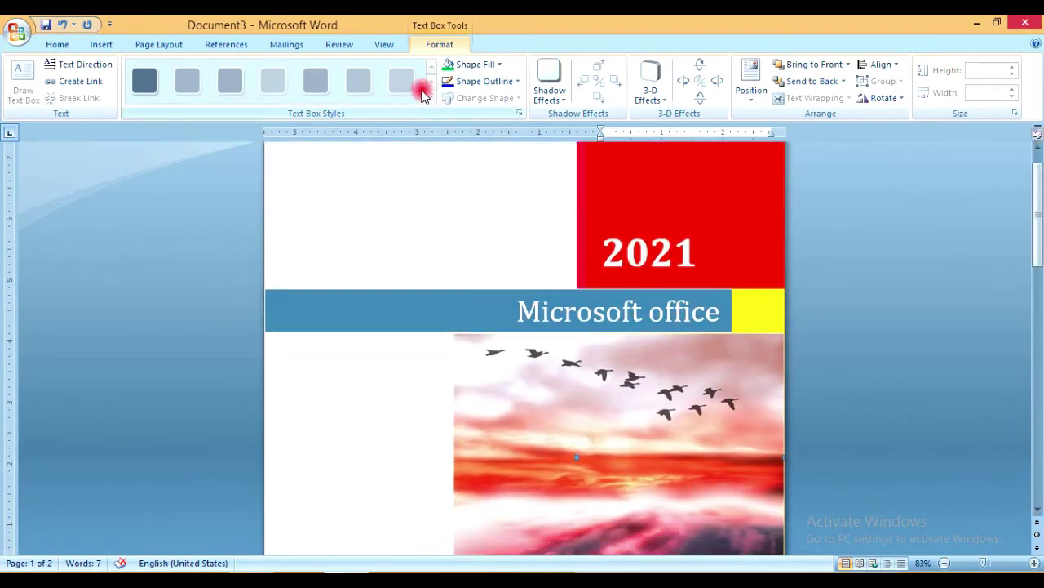
{"action": "left_click", "coordinate": [112, 47]}
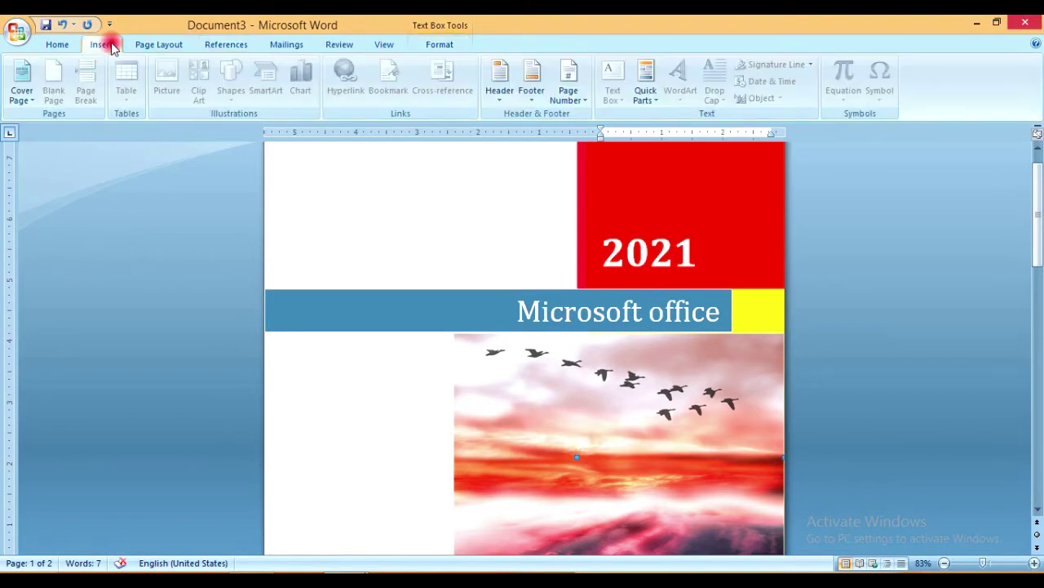
{"action": "left_click", "coordinate": [27, 102]}
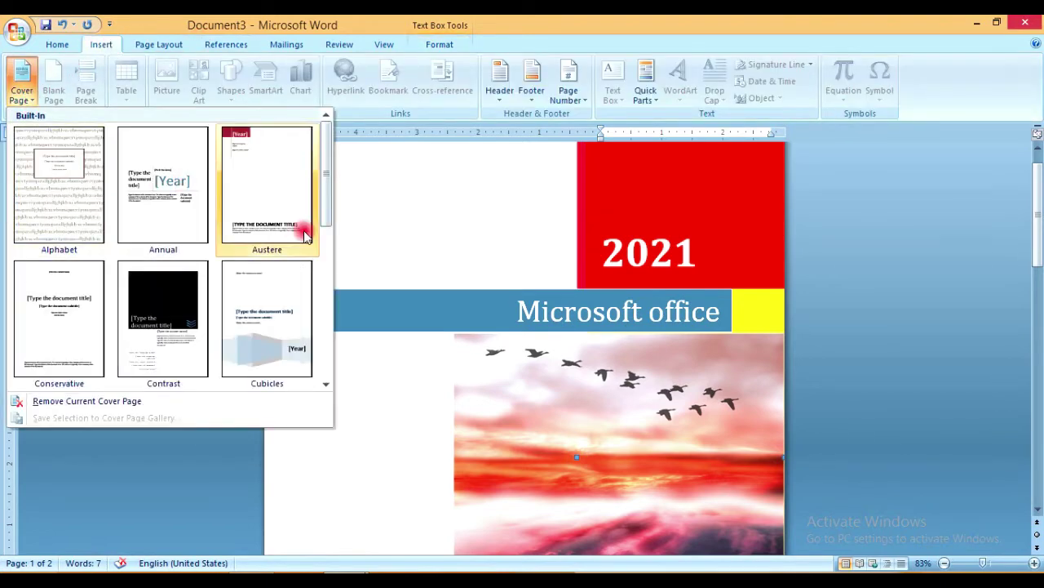
Replace the cover with the grey tiled built-in design and select its background shape.
{"action": "left_click_drag", "start_coordinate": [327, 193], "coordinate": [327, 287]}
{"action": "left_click", "coordinate": [159, 327]}
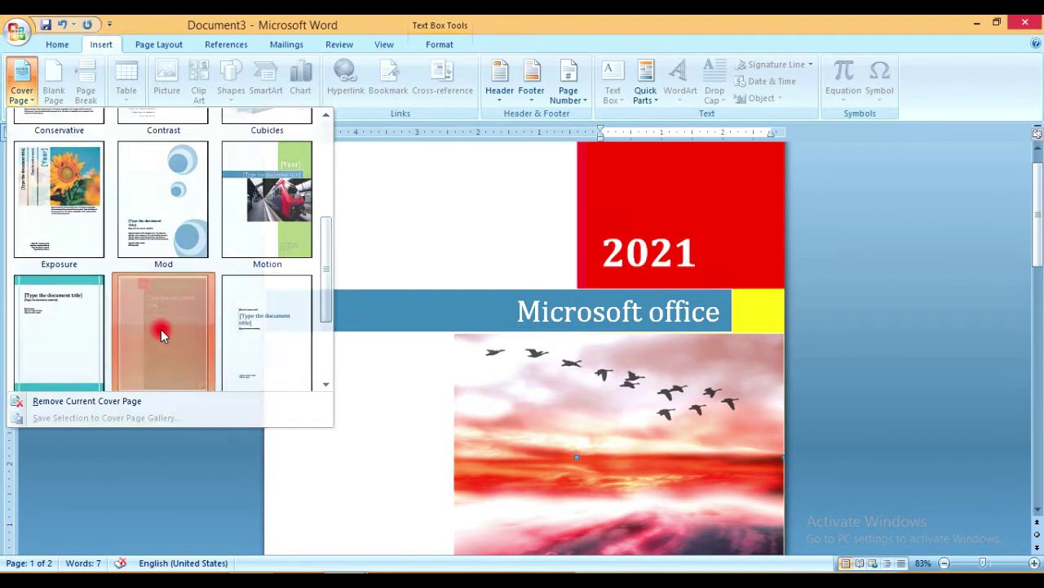
{"action": "mouse_move", "coordinate": [1038, 159]}
{"action": "left_mouse_down"}
{"action": "mouse_move", "coordinate": [1038, 240]}
{"action": "mouse_move", "coordinate": [1038, 147]}
{"action": "left_mouse_up"}
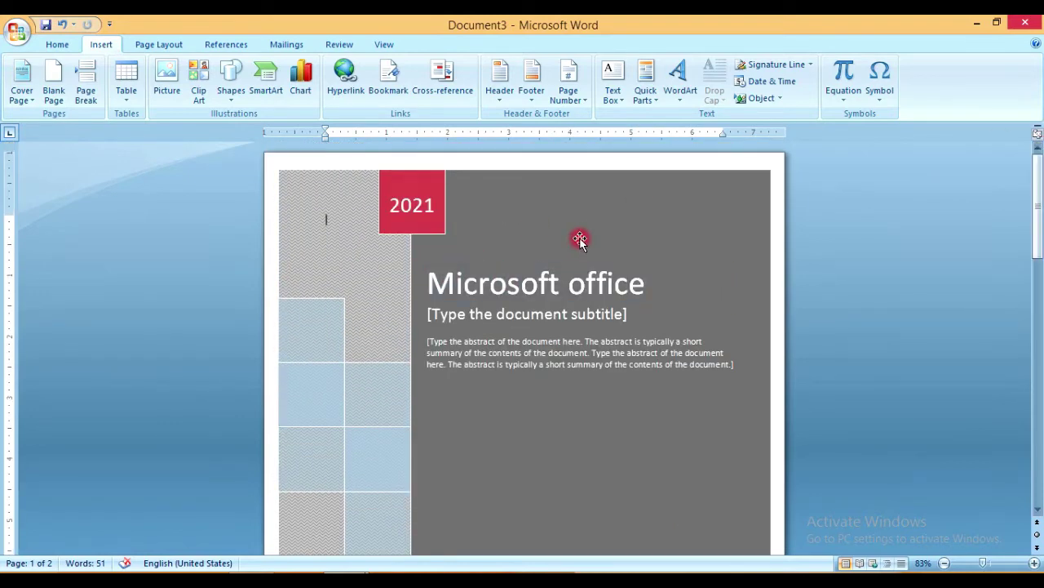
{"action": "left_click", "coordinate": [352, 221]}
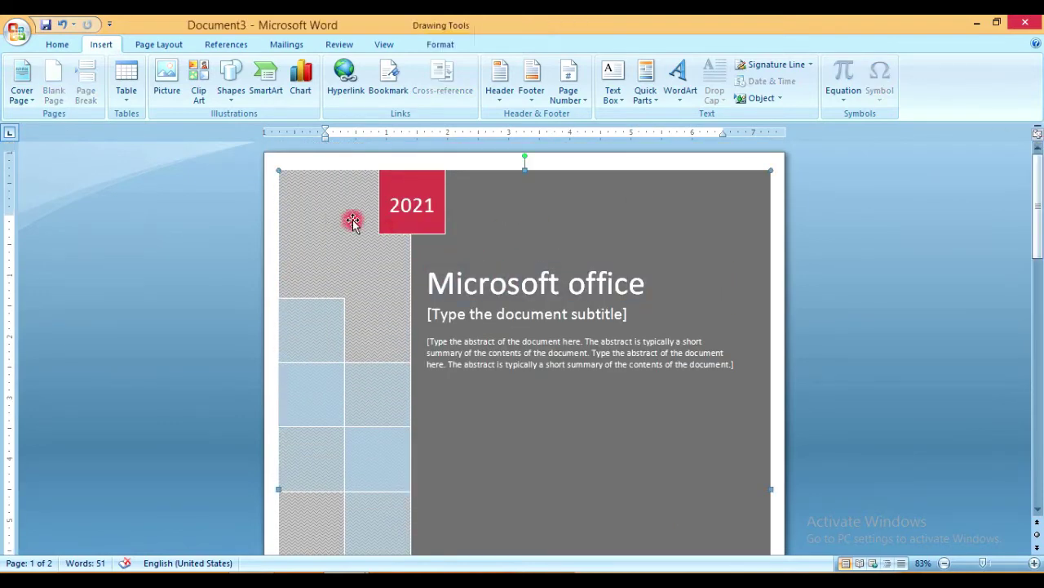
Apply the teal coloured-fill, white-outline shape style to the left tile panel.
{"action": "left_click", "coordinate": [445, 45]}
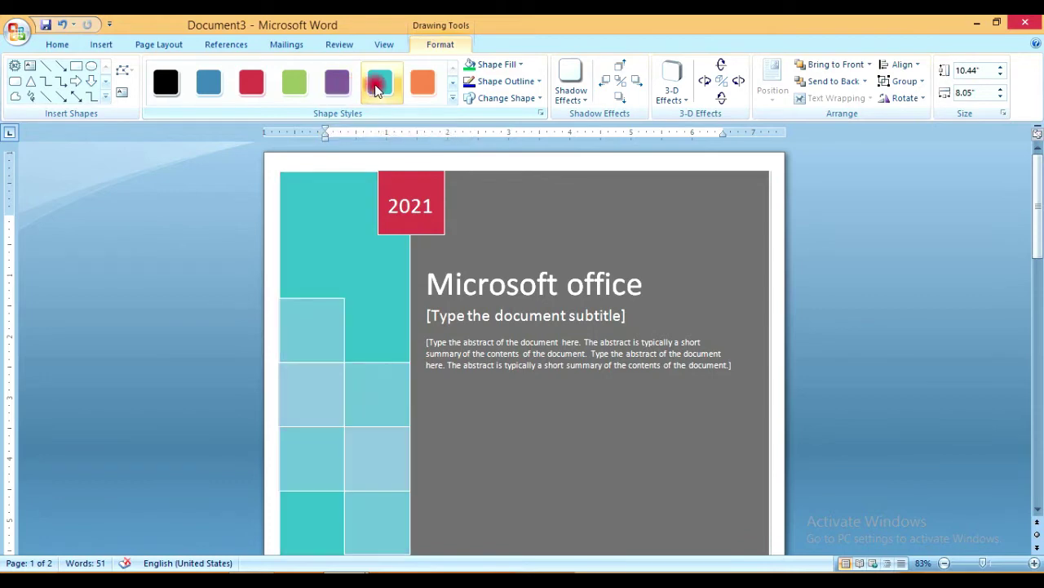
{"action": "left_click", "coordinate": [377, 85]}
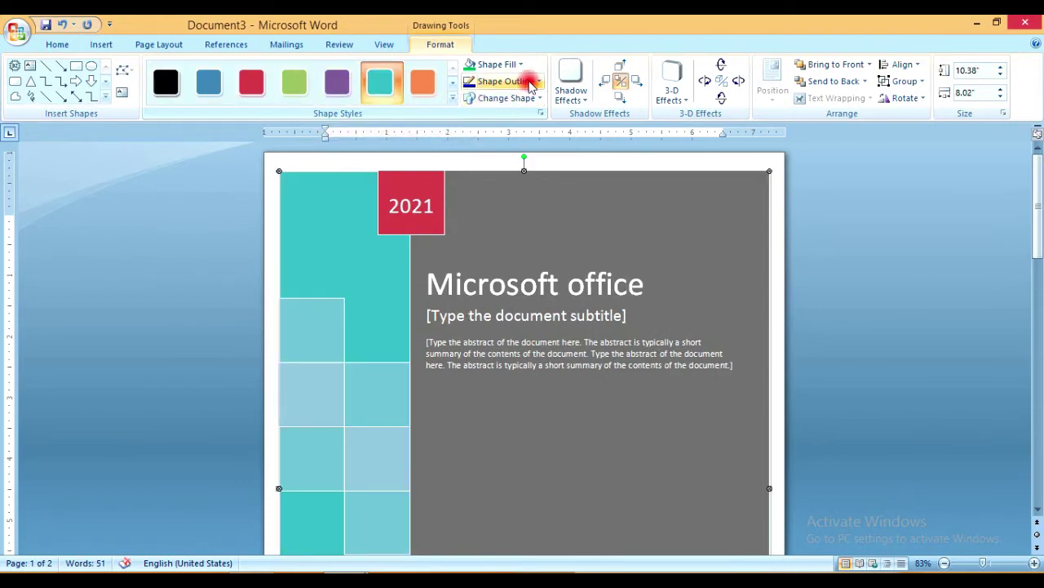
{"action": "left_click", "coordinate": [520, 65]}
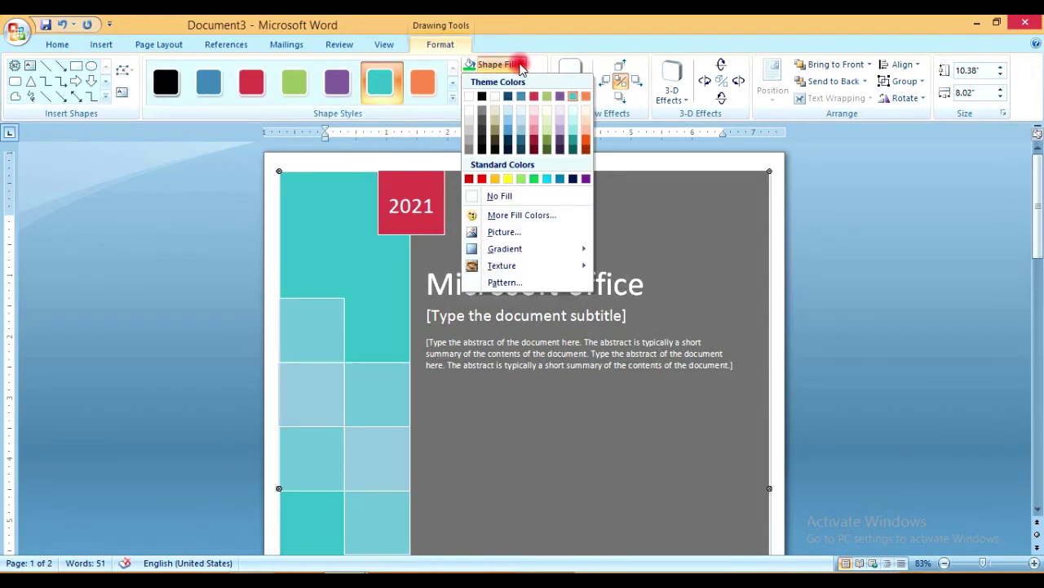
Fill the left tile panel with the Paper bag texture.
{"action": "left_click", "coordinate": [499, 235]}
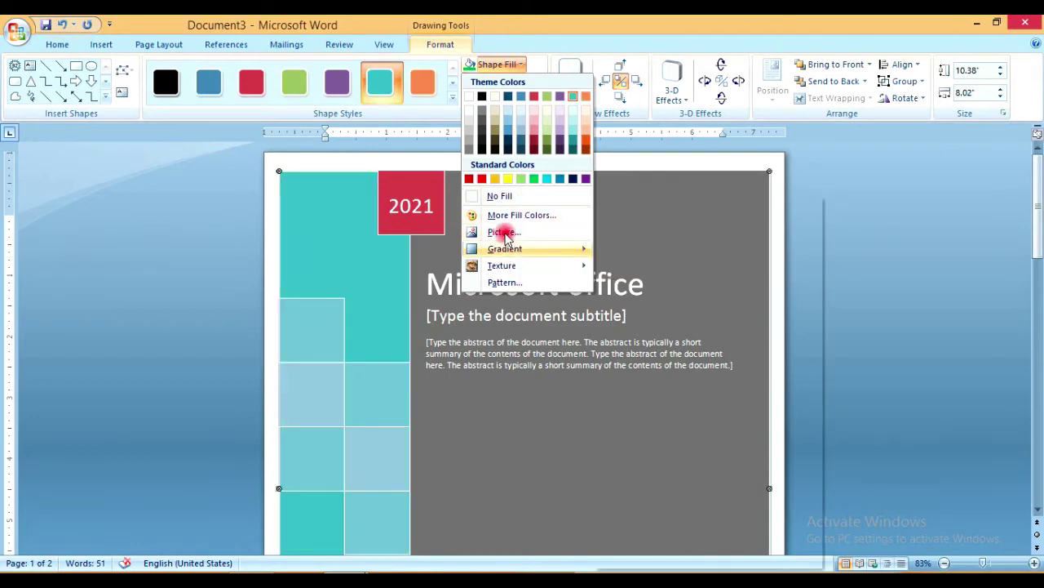
{"action": "mouse_move", "coordinate": [506, 252]}
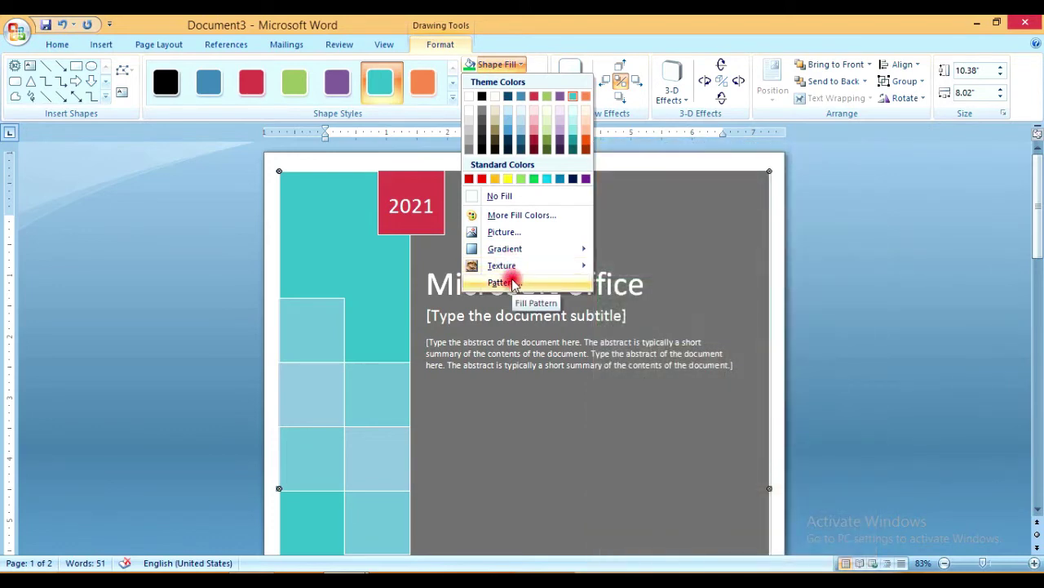
{"action": "mouse_move", "coordinate": [571, 267]}
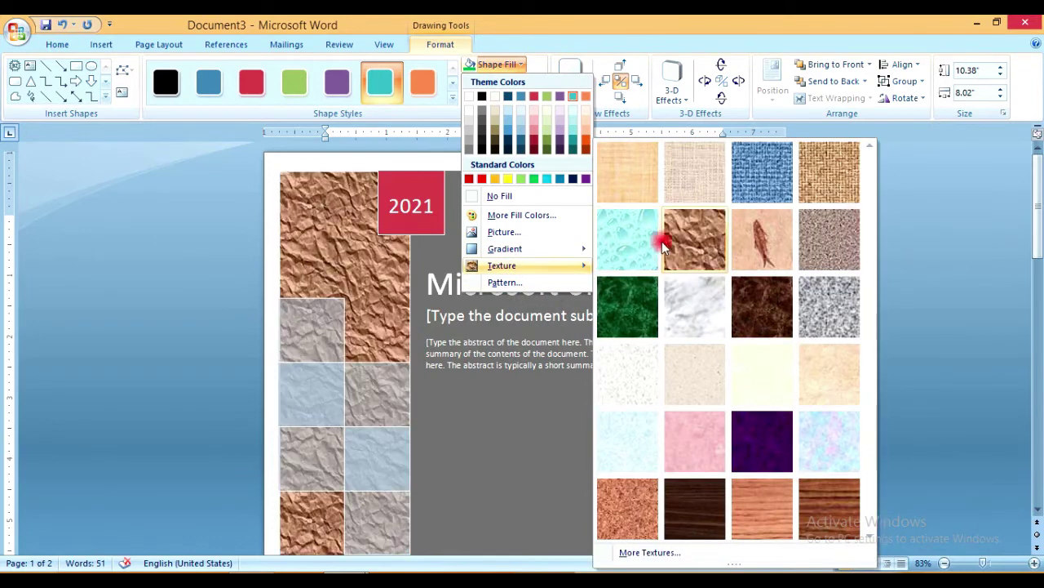
{"action": "left_click", "coordinate": [684, 237]}
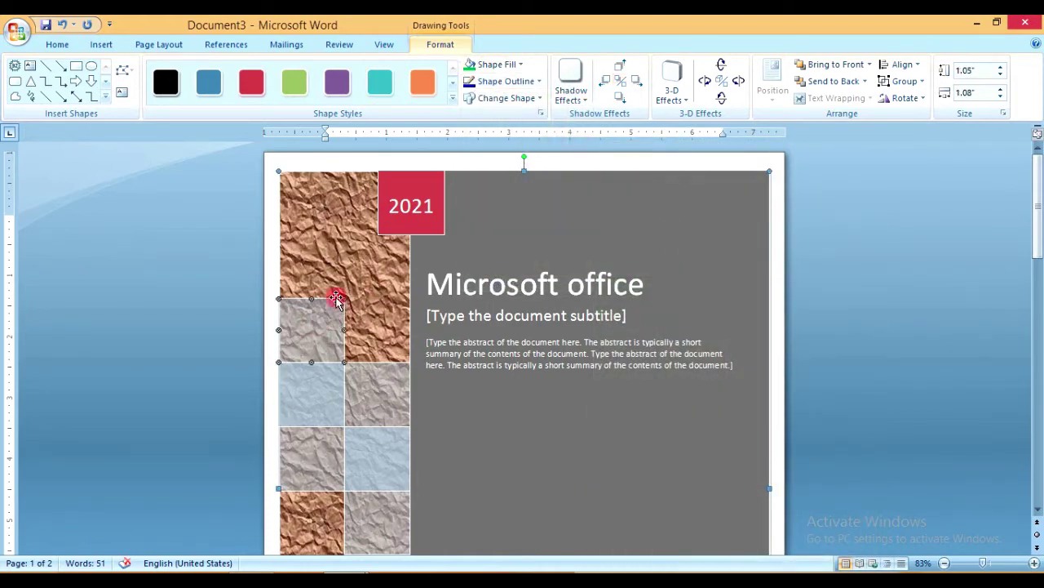
Make the chosen tile solid red from Standard Colors, then deselect it.
{"action": "left_click", "coordinate": [522, 67]}
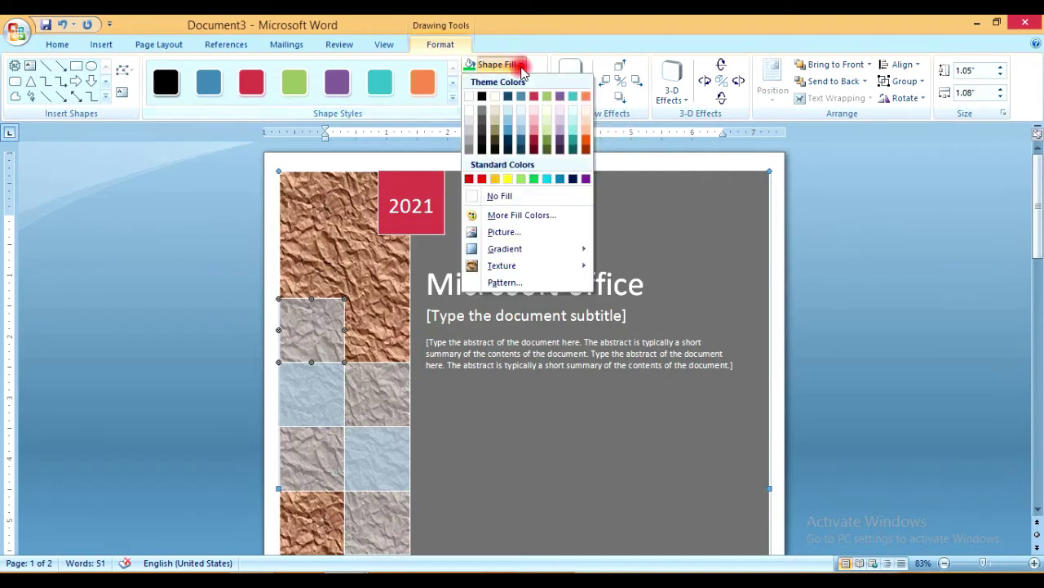
{"action": "left_click", "coordinate": [480, 181]}
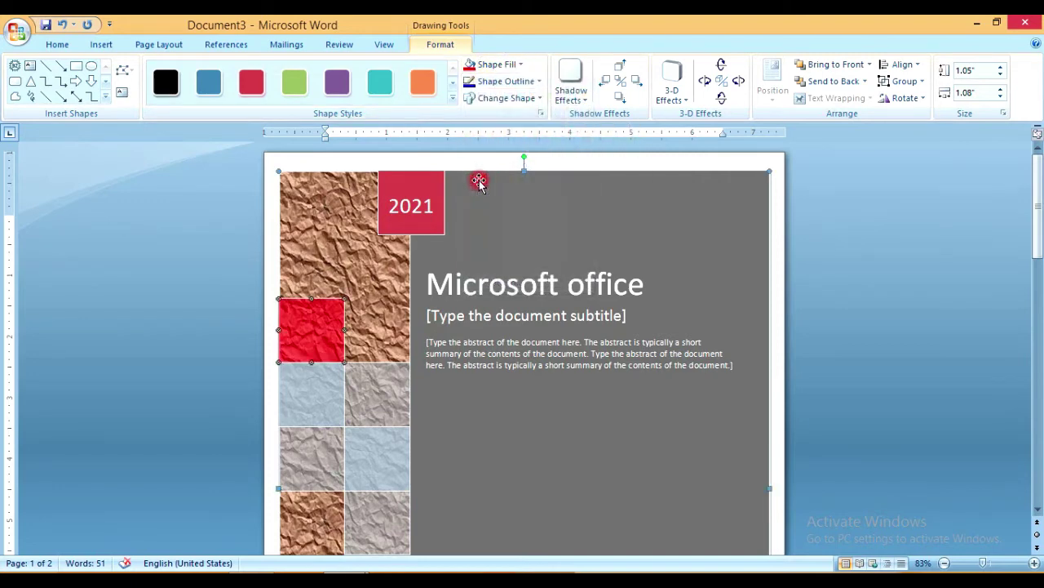
{"action": "left_click", "coordinate": [459, 315]}
{"action": "left_click", "coordinate": [548, 401]}
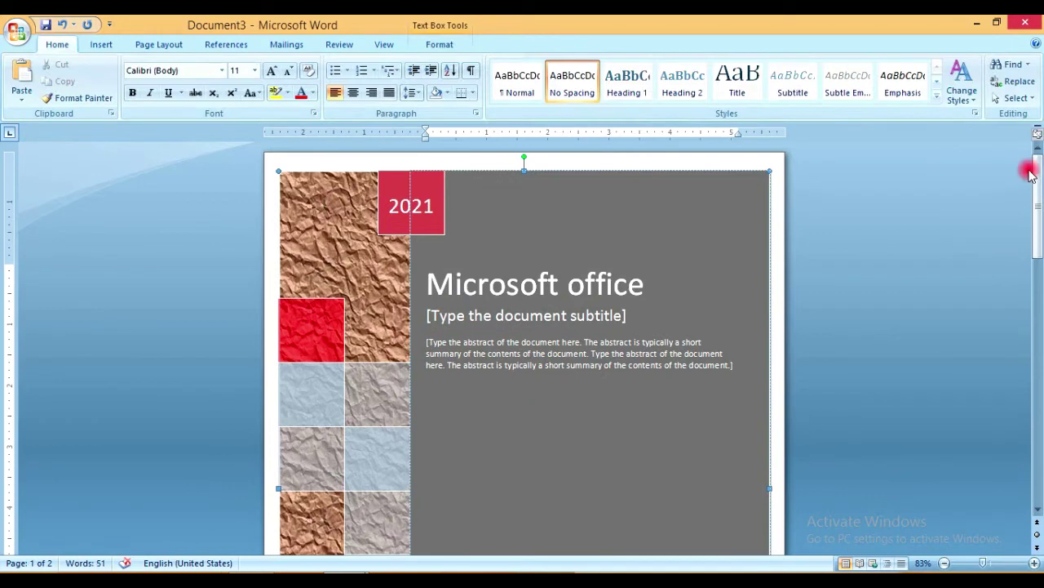
{"action": "left_click_drag", "start_coordinate": [1037, 168], "coordinate": [1038, 232]}
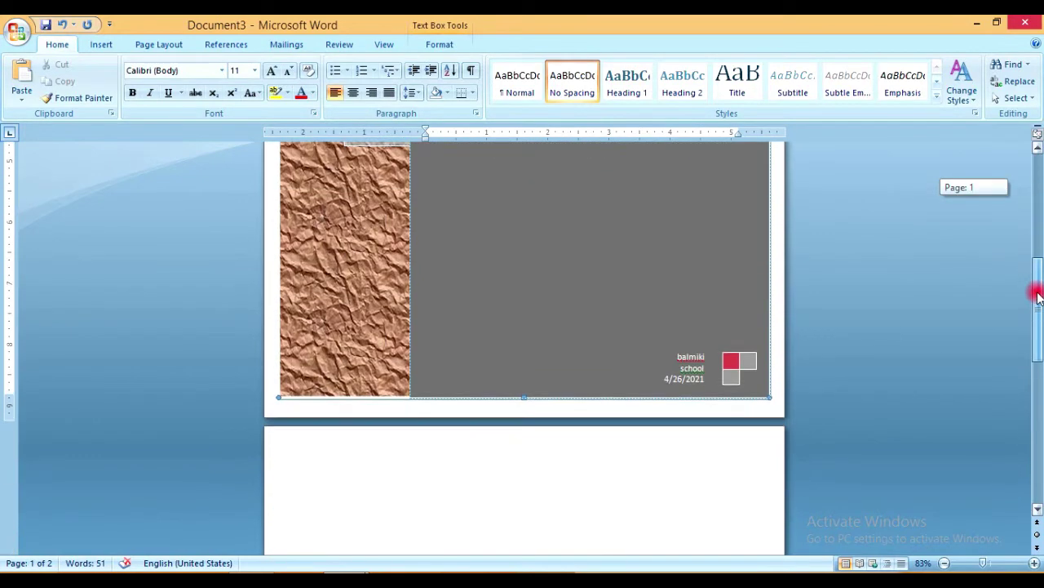
{"action": "left_click_drag", "start_coordinate": [1037, 232], "coordinate": [1039, 186]}
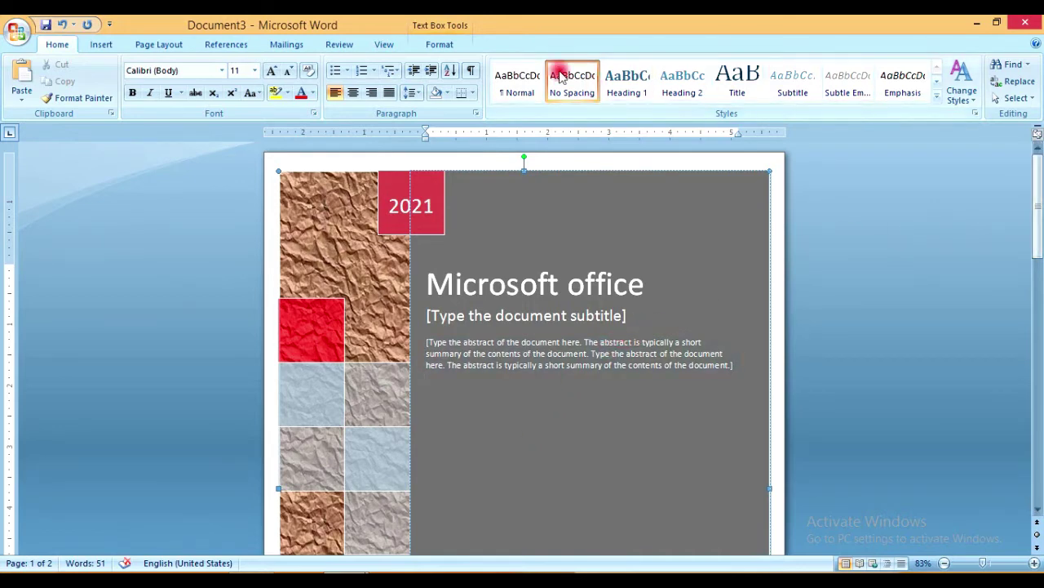
{"action": "left_click", "coordinate": [12, 36]}
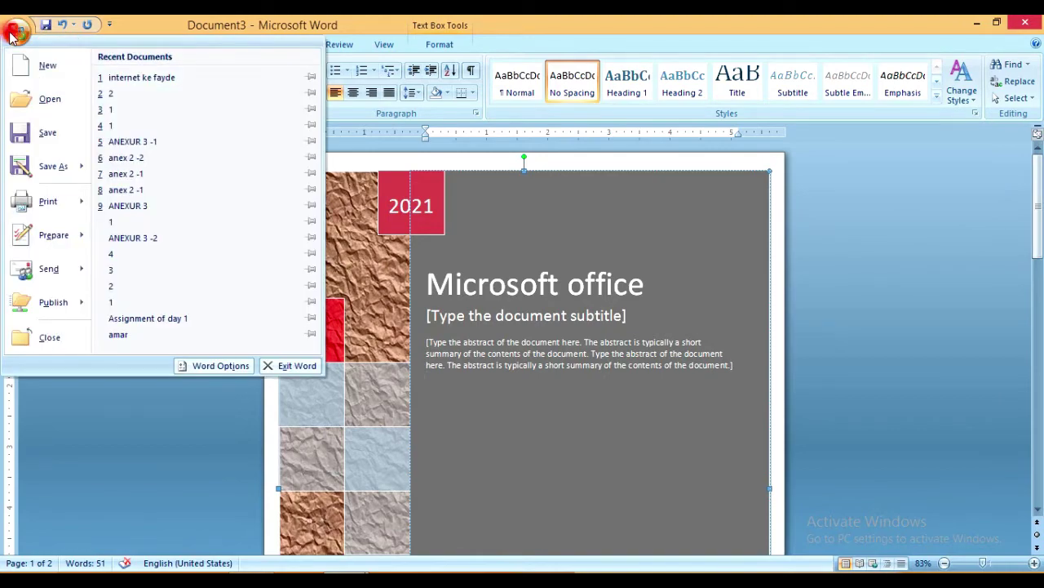
Create a new blank document, Document4, and bring up the Insert tab's Text Box gallery.
{"action": "left_click", "coordinate": [51, 67]}
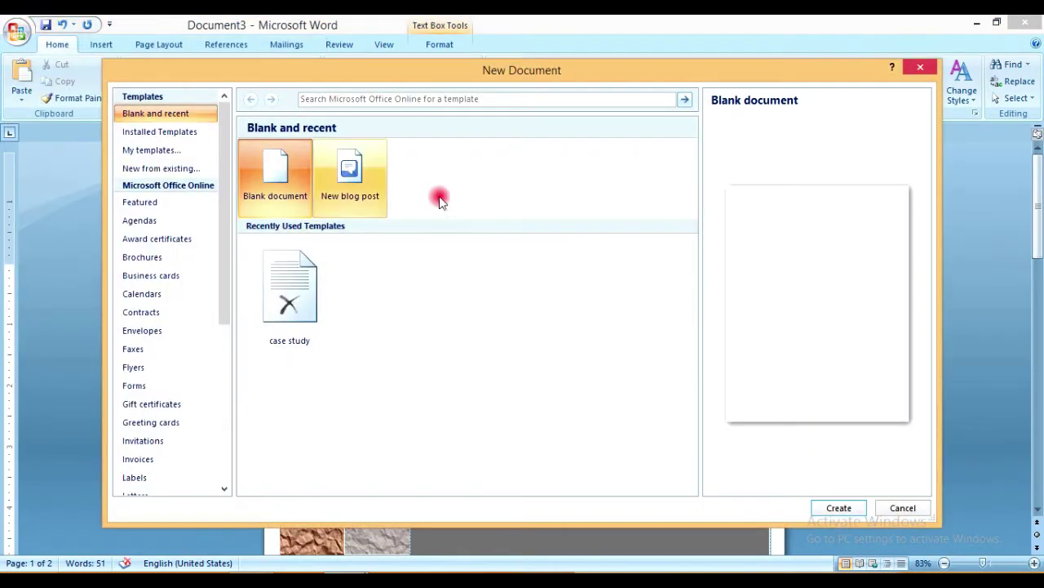
{"action": "left_click", "coordinate": [840, 508]}
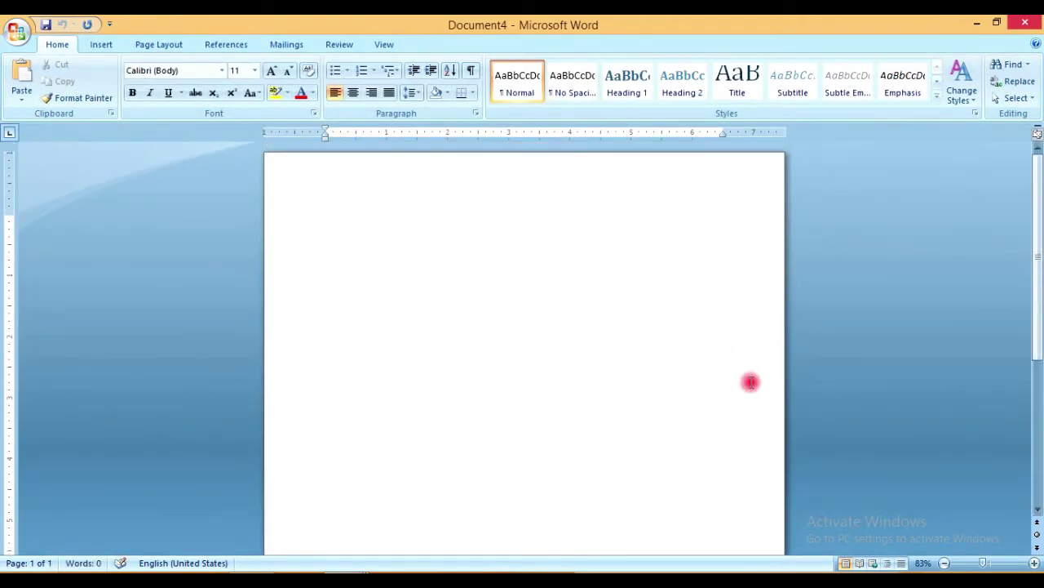
{"action": "left_click", "coordinate": [101, 44]}
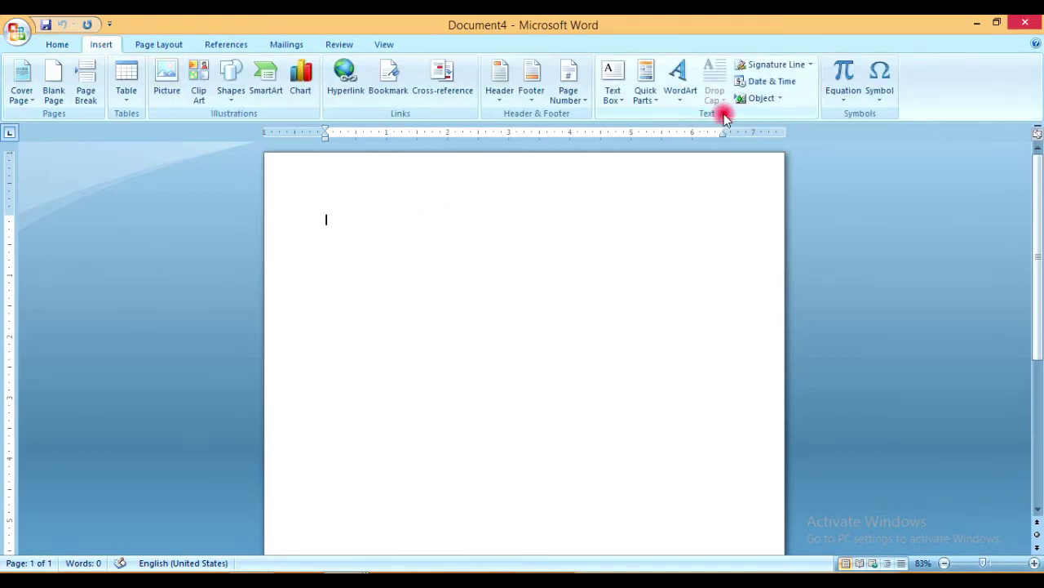
{"action": "left_click", "coordinate": [622, 107]}
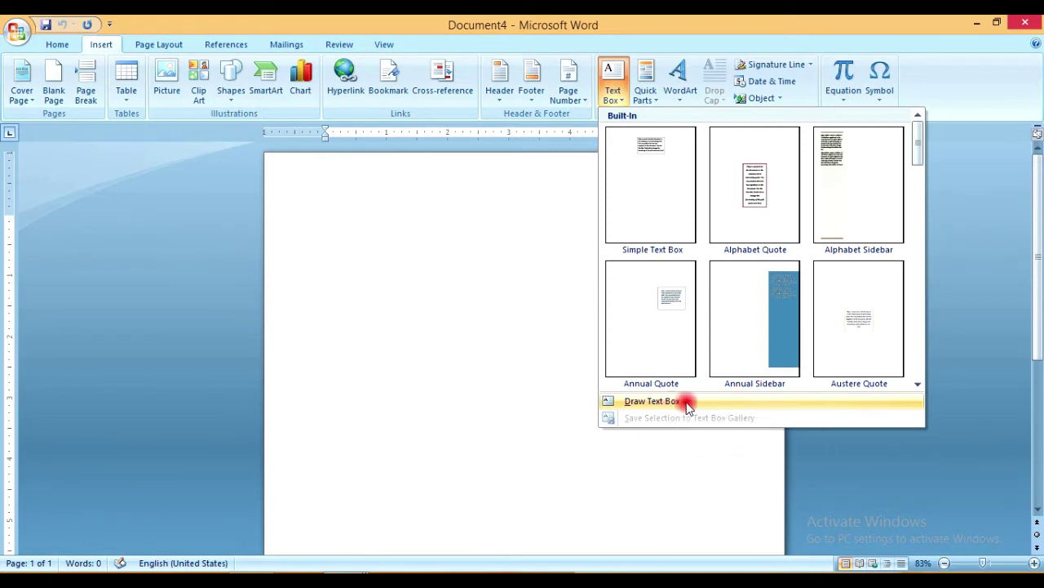
Draw a text box covering the whole page, 10.84" high by 8.33" wide.
{"action": "left_click", "coordinate": [686, 404]}
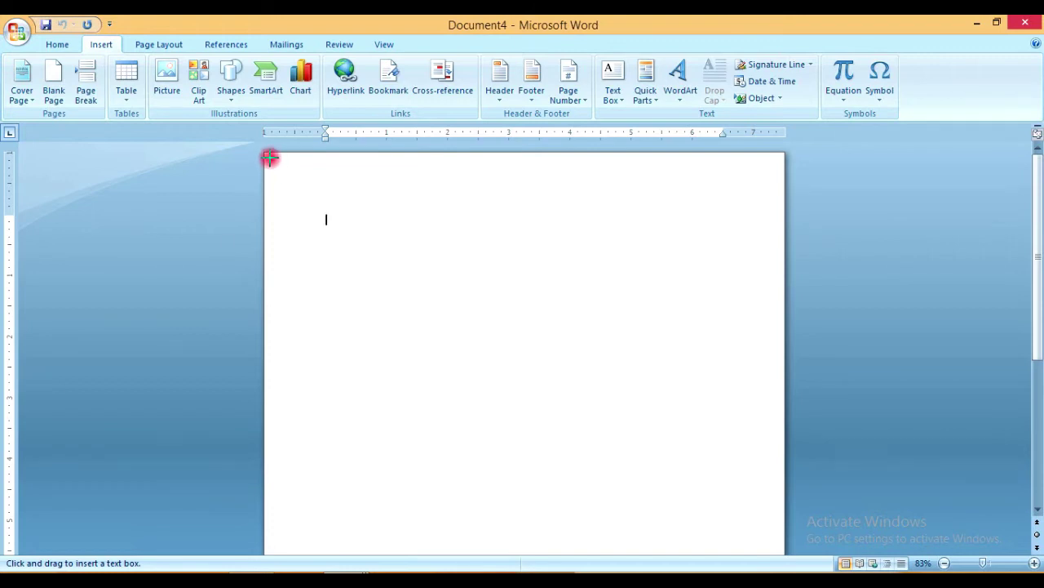
{"action": "left_click_drag", "start_coordinate": [270, 158], "coordinate": [733, 471]}
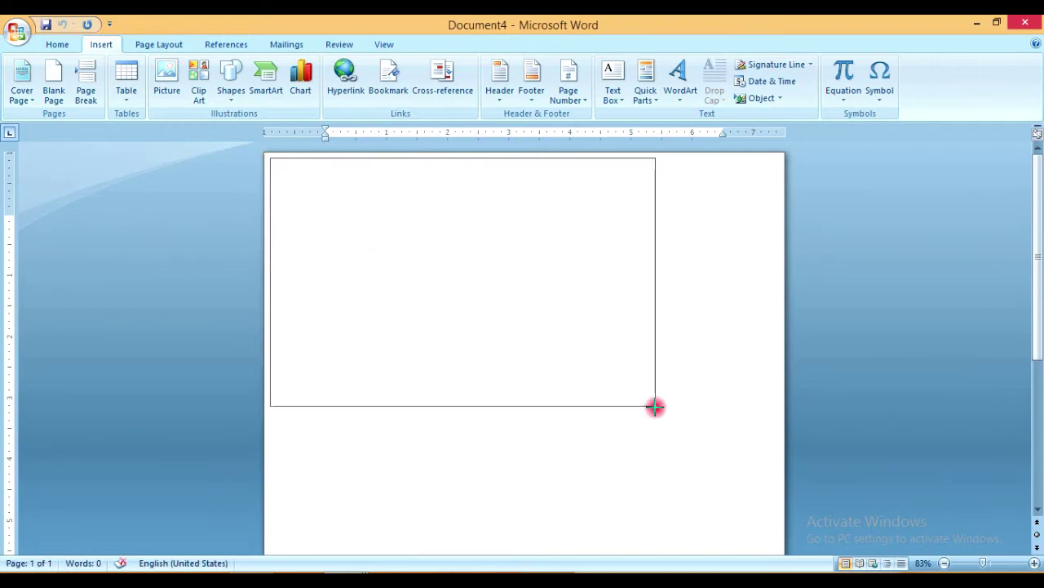
{"action": "mouse_move", "coordinate": [733, 471]}
{"action": "left_mouse_down"}
{"action": "mouse_move", "coordinate": [784, 552]}
{"action": "mouse_move", "coordinate": [779, 540]}
{"action": "left_mouse_up"}
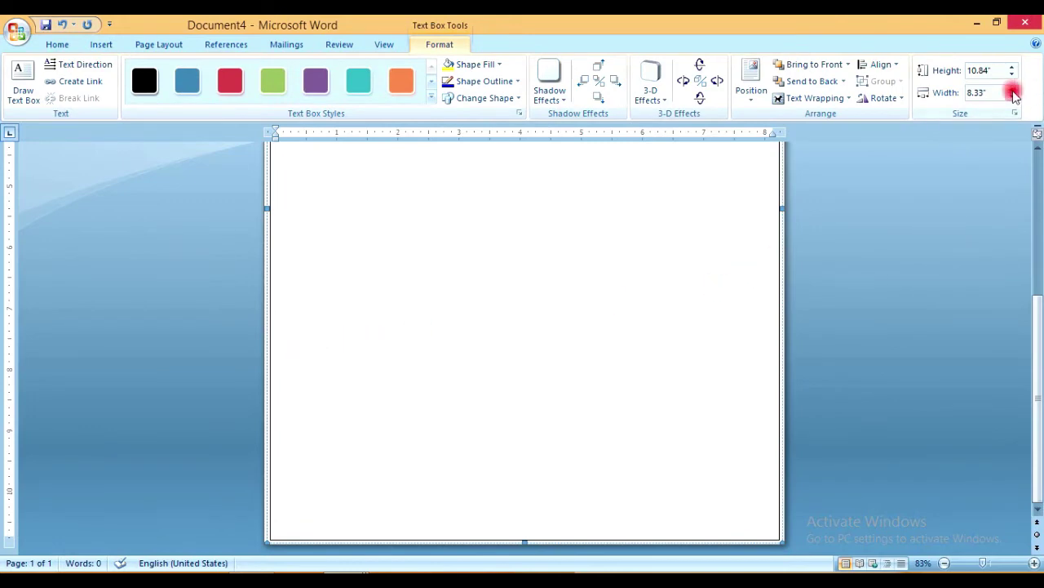
{"action": "left_click_drag", "start_coordinate": [1037, 343], "coordinate": [1039, 189]}
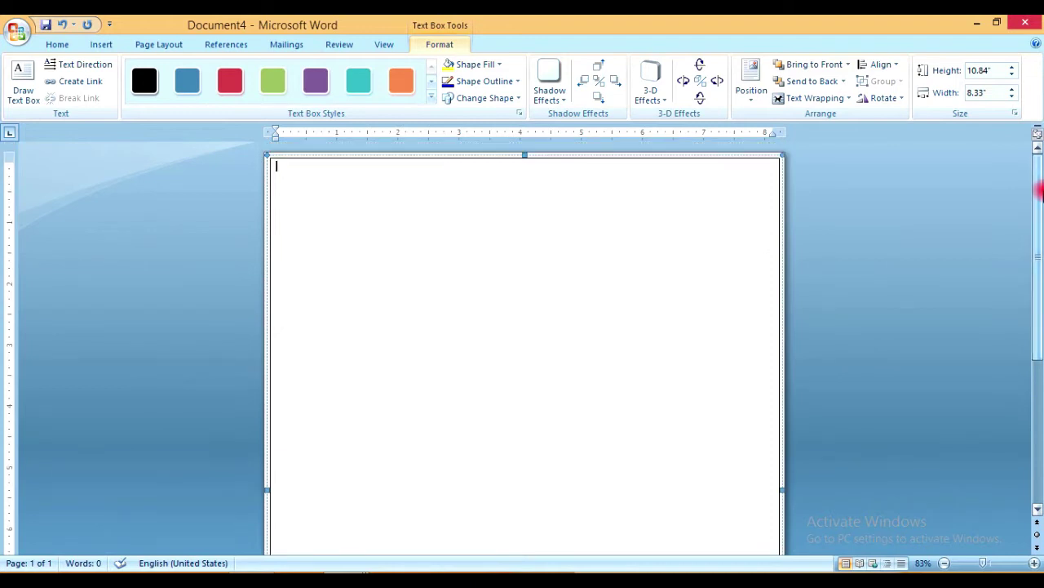
{"action": "left_click", "coordinate": [511, 223]}
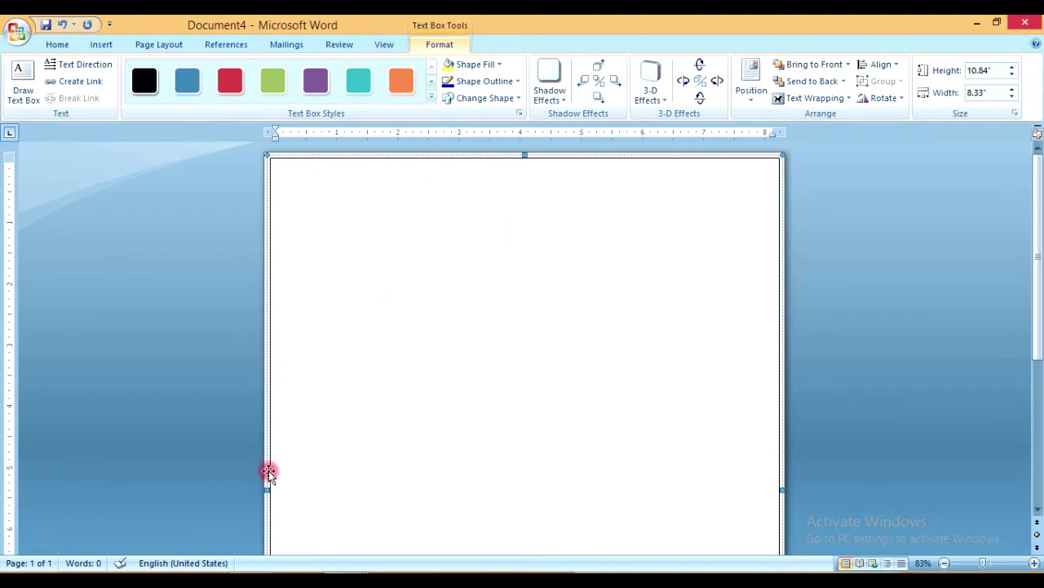
Narrow the page-sized text box to 5.43" wide on the right and fill it orange.
{"action": "left_click_drag", "start_coordinate": [269, 490], "coordinate": [404, 490]}
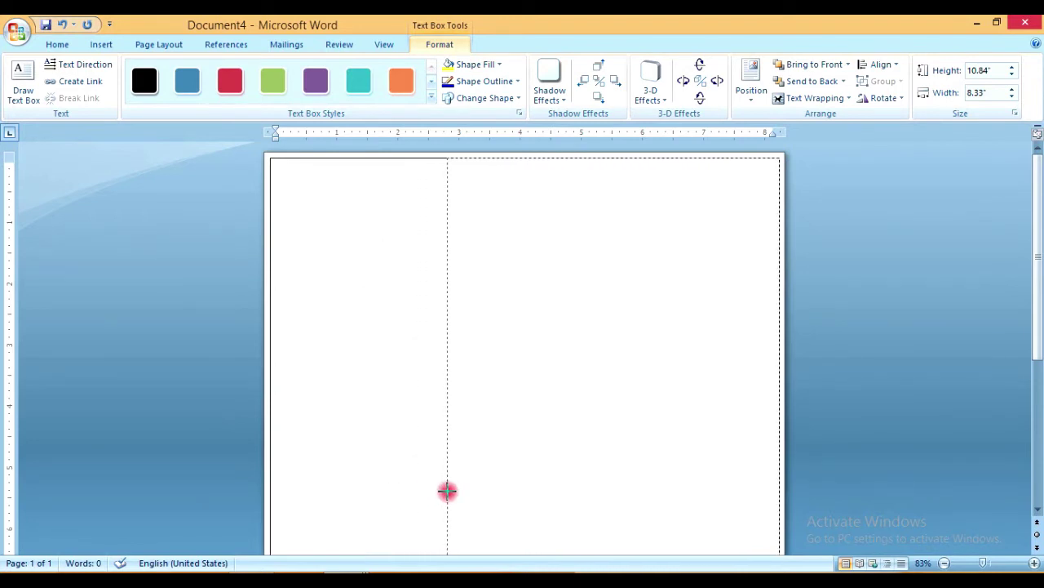
{"action": "left_click_drag", "start_coordinate": [404, 490], "coordinate": [447, 489]}
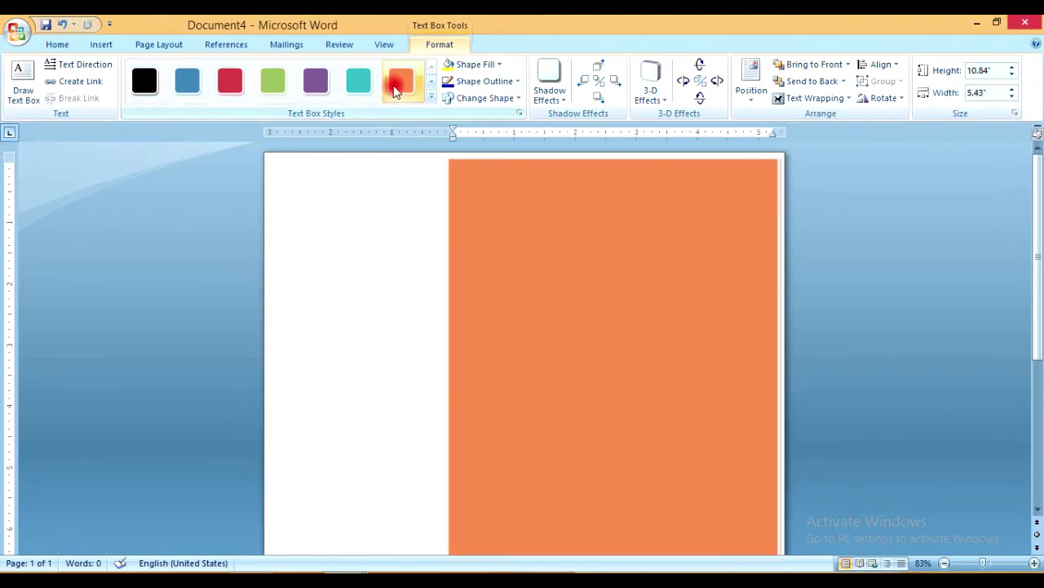
{"action": "left_click", "coordinate": [396, 89]}
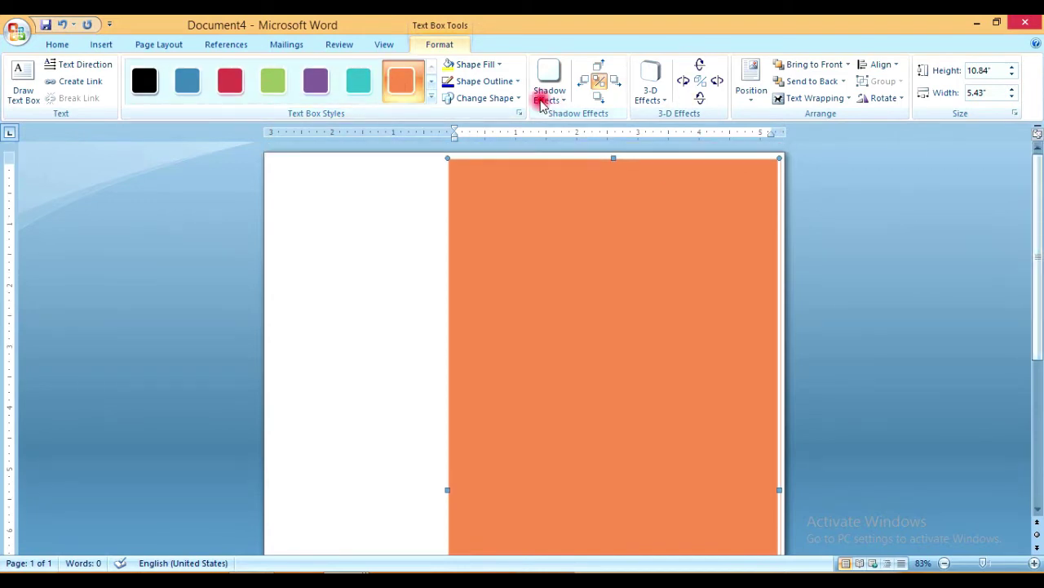
{"action": "left_click", "coordinate": [20, 87]}
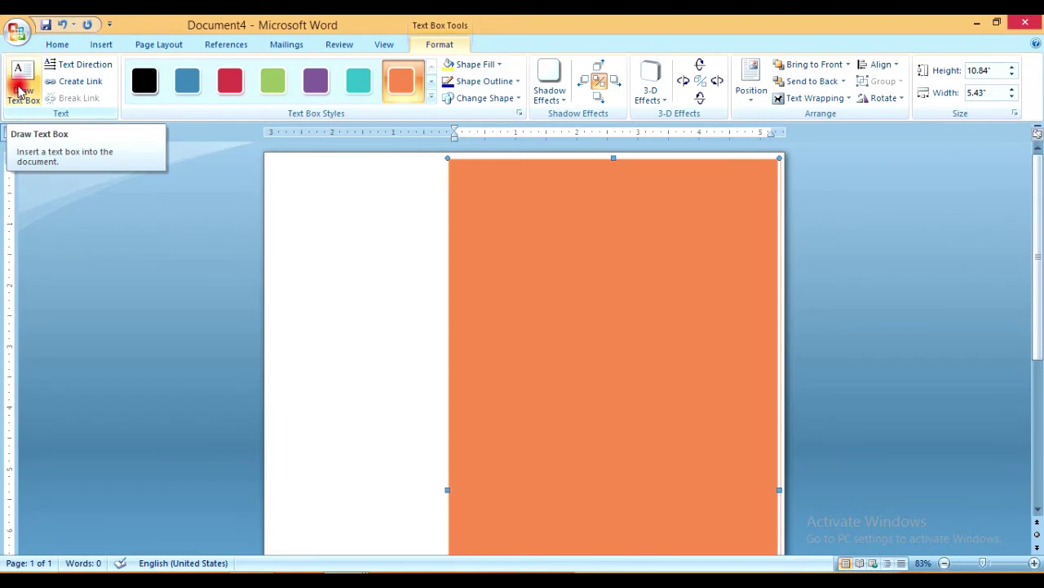
Draw a small 1.06" by 1.11" teal-filled text box left of the orange panel.
{"action": "left_click", "coordinate": [20, 88]}
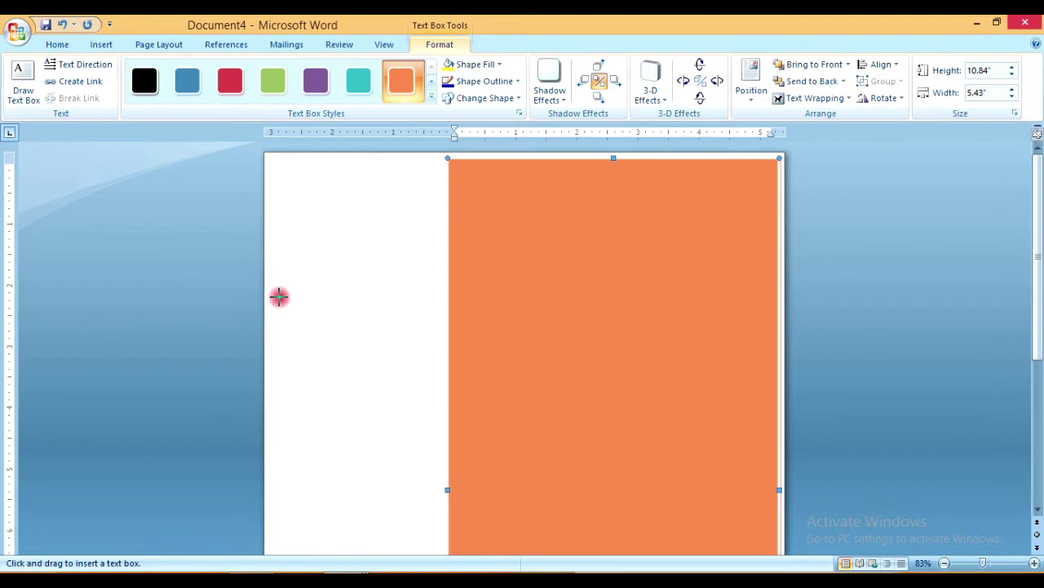
{"action": "left_click_drag", "start_coordinate": [279, 284], "coordinate": [346, 351]}
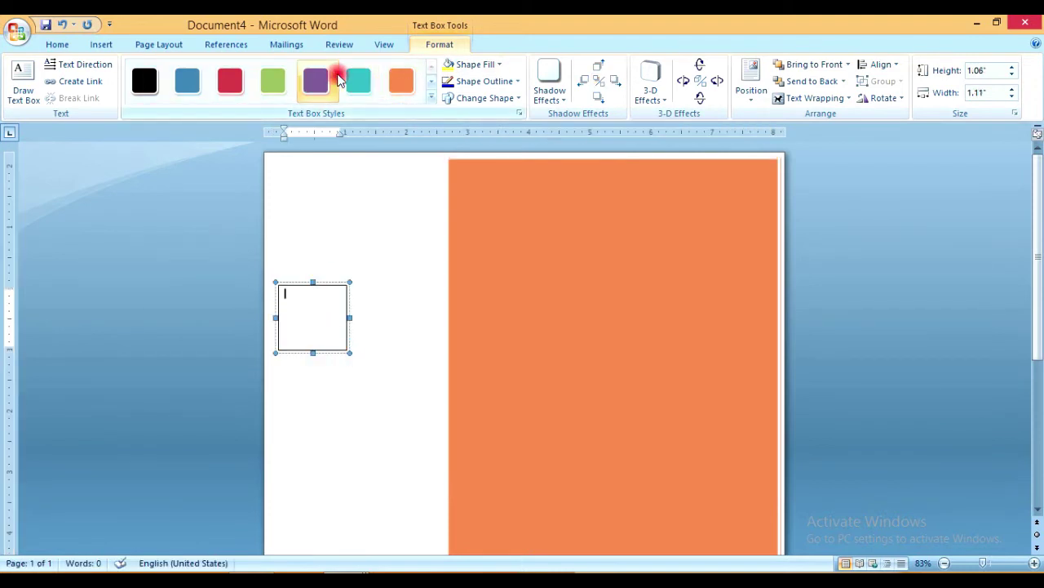
{"action": "left_click", "coordinate": [359, 88]}
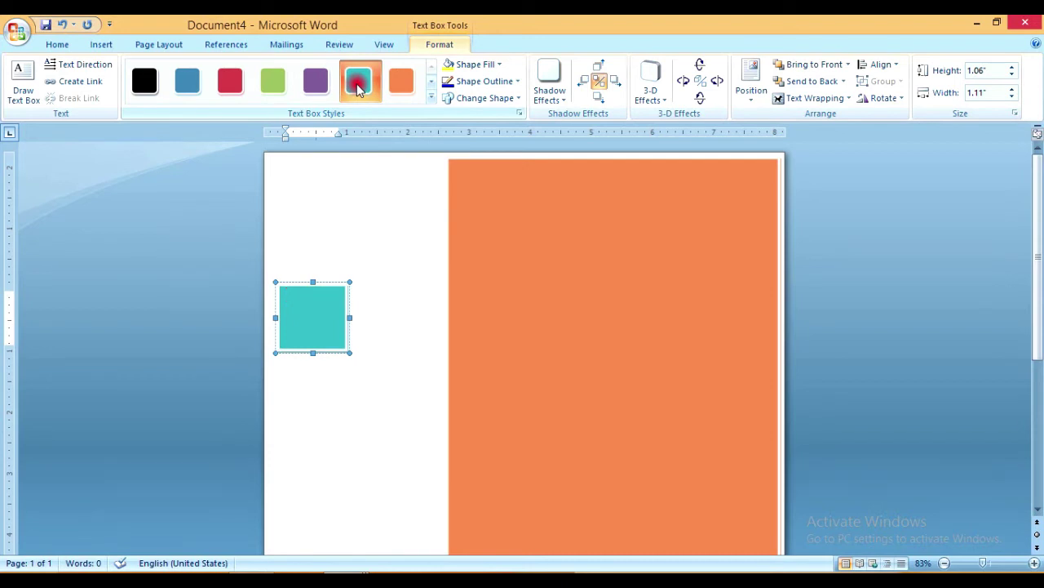
{"action": "left_click", "coordinate": [318, 310]}
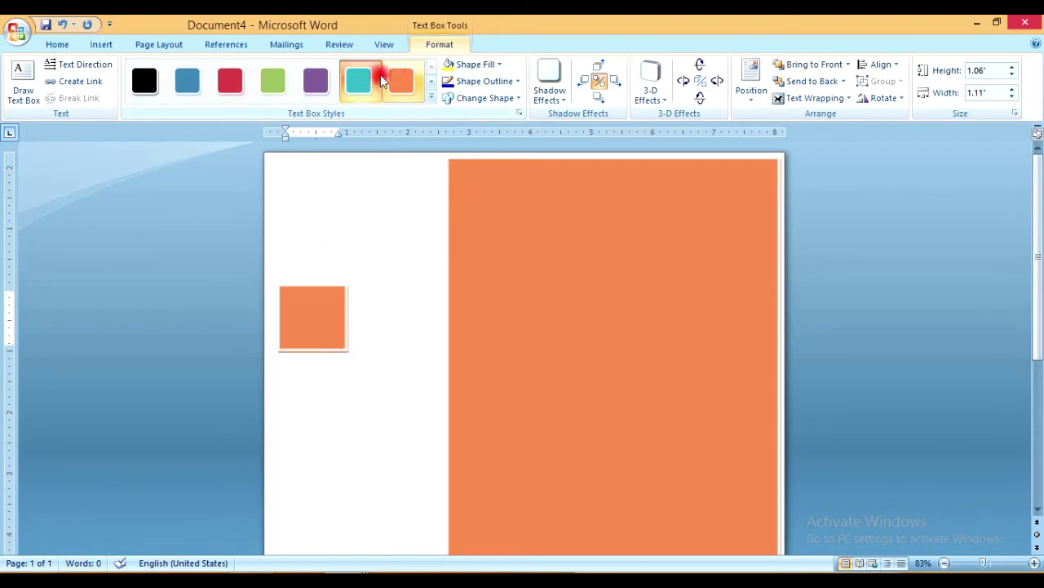
{"action": "left_click", "coordinate": [328, 242]}
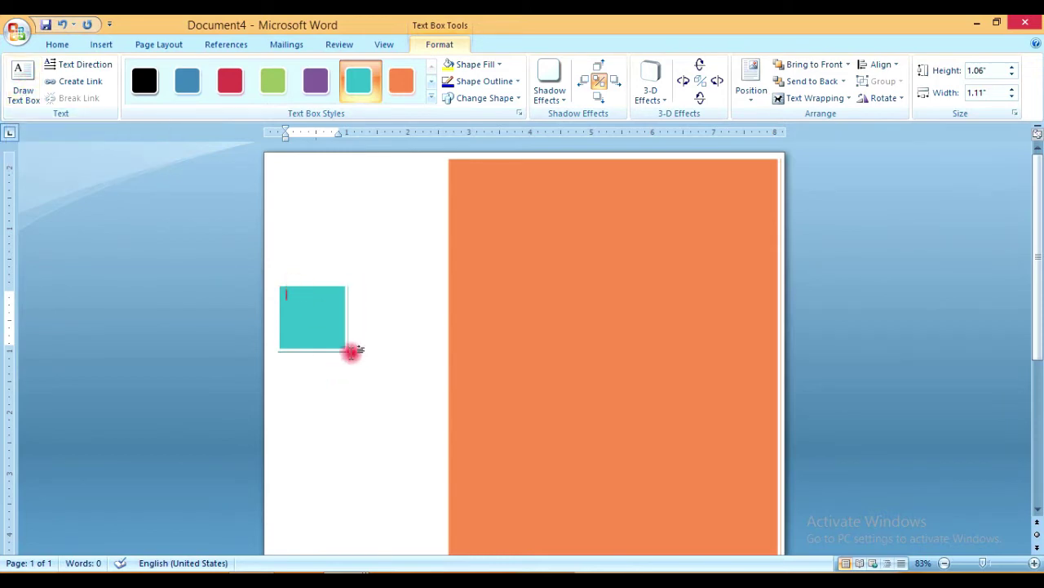
{"action": "left_click", "coordinate": [23, 81]}
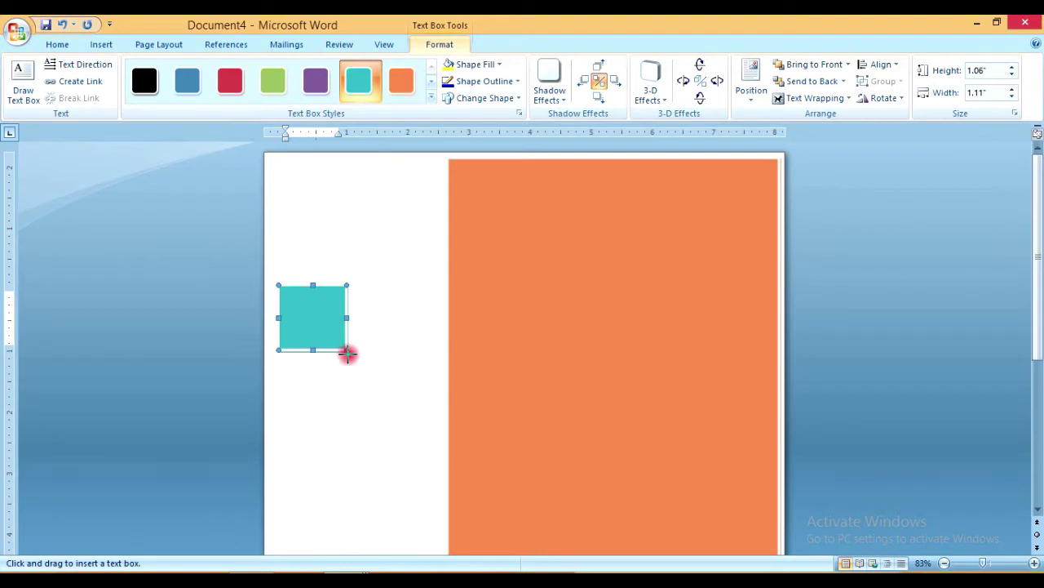
{"action": "left_click_drag", "start_coordinate": [347, 352], "coordinate": [422, 424]}
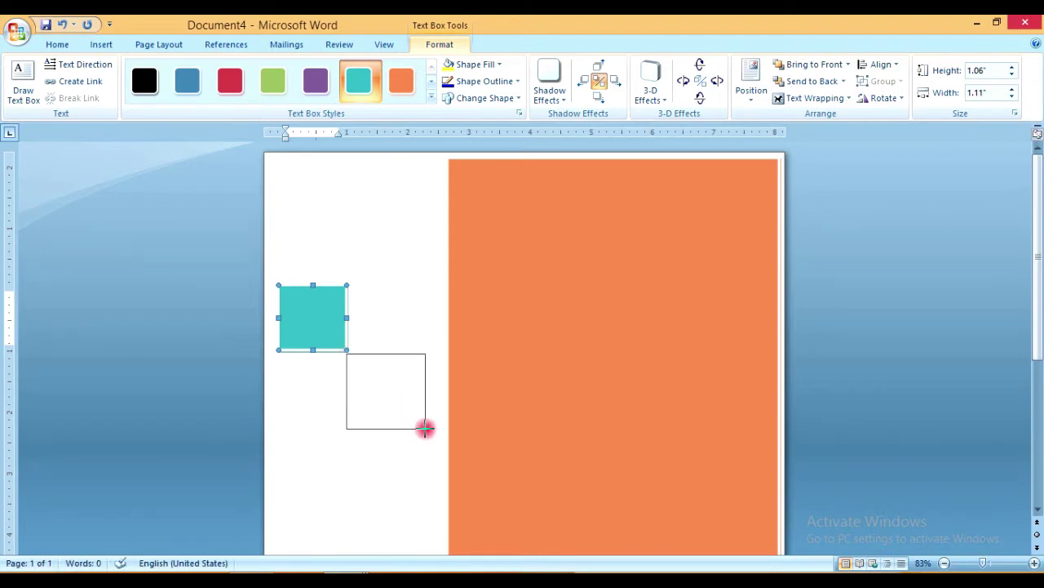
Size the new box to 1.06" by 1.18" below-right of the teal square and fill it red.
{"action": "left_click_drag", "start_coordinate": [418, 423], "coordinate": [419, 423]}
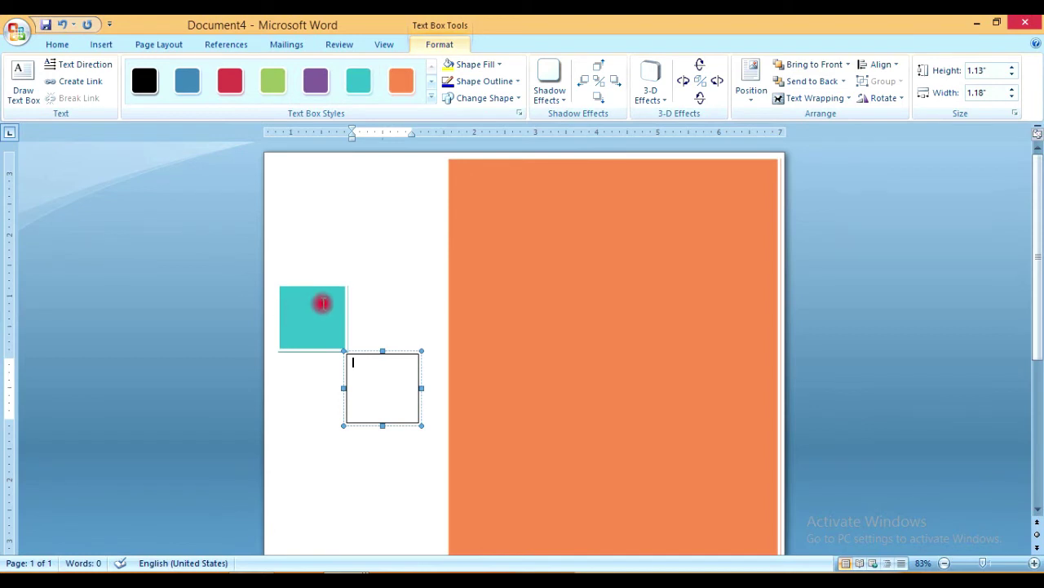
{"action": "left_click", "coordinate": [322, 303]}
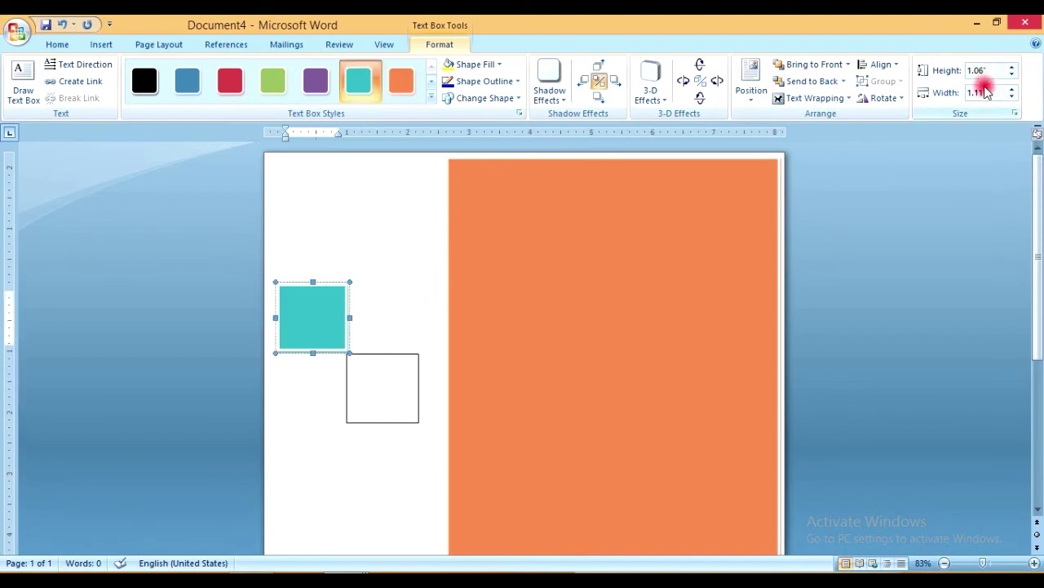
{"action": "left_click", "coordinate": [396, 379]}
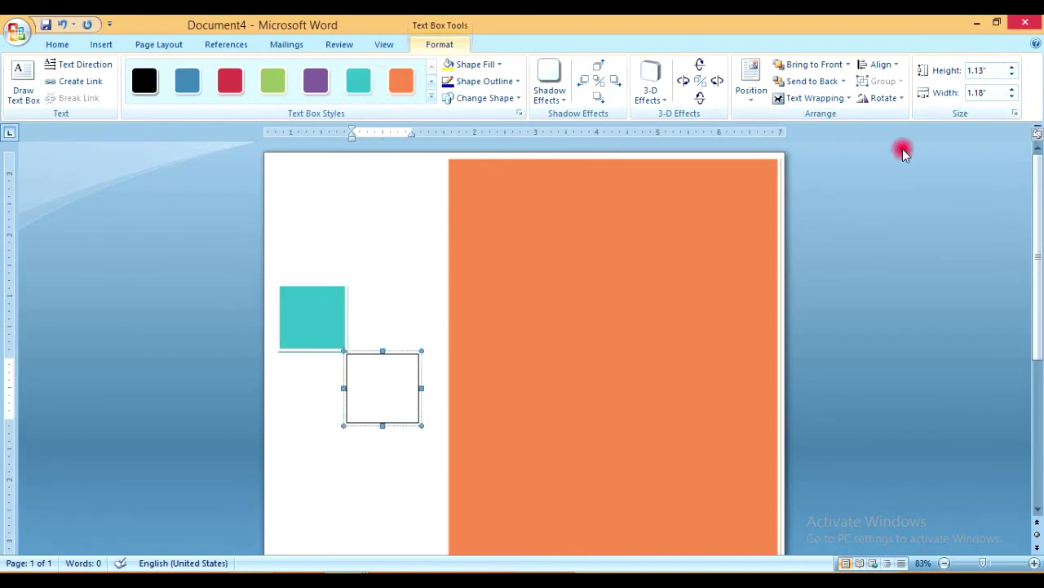
{"action": "left_click", "coordinate": [1011, 69]}
{"action": "left_click", "coordinate": [1011, 69]}
{"action": "left_click", "coordinate": [1011, 68]}
{"action": "left_click", "coordinate": [1011, 69]}
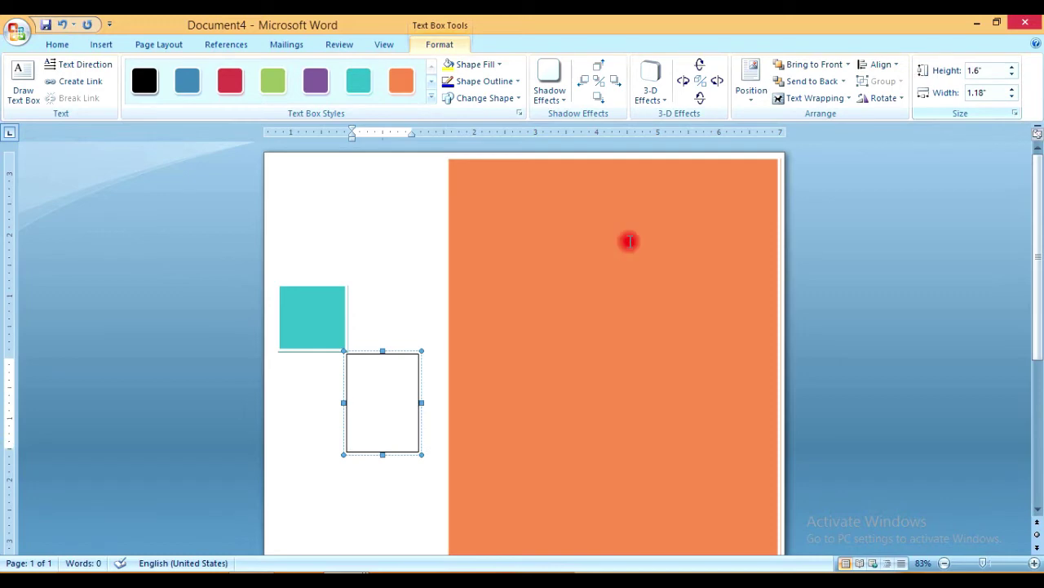
{"action": "left_click", "coordinate": [386, 433]}
{"action": "left_click_drag", "start_coordinate": [386, 419], "coordinate": [387, 419]}
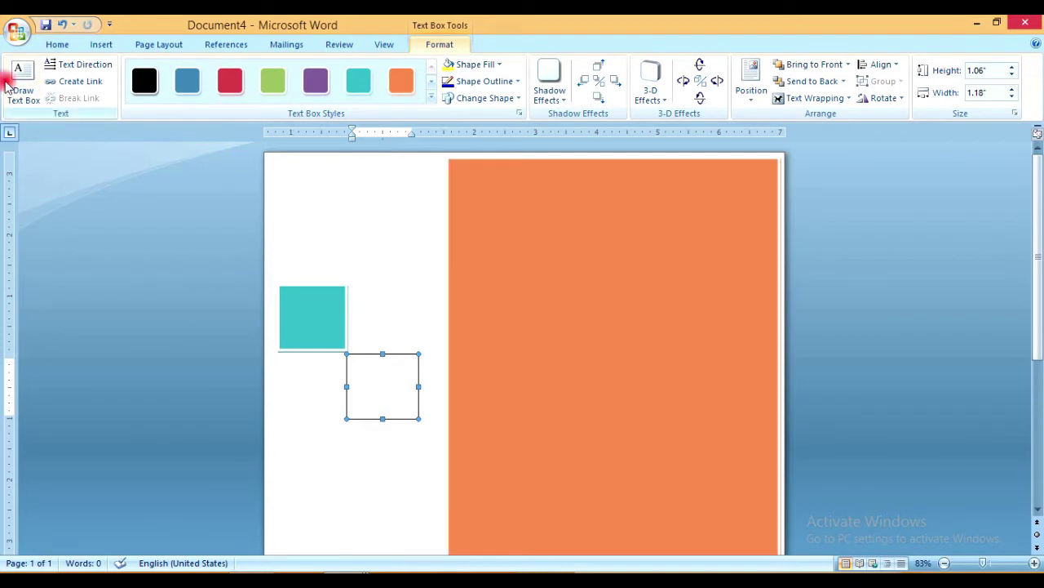
{"action": "left_click", "coordinate": [232, 81]}
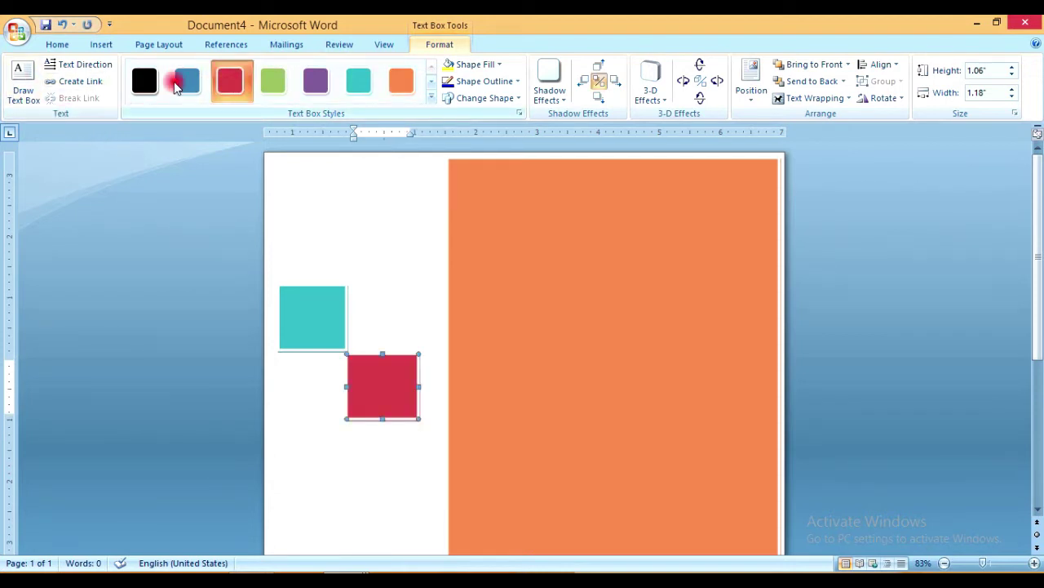
{"action": "left_click", "coordinate": [14, 81]}
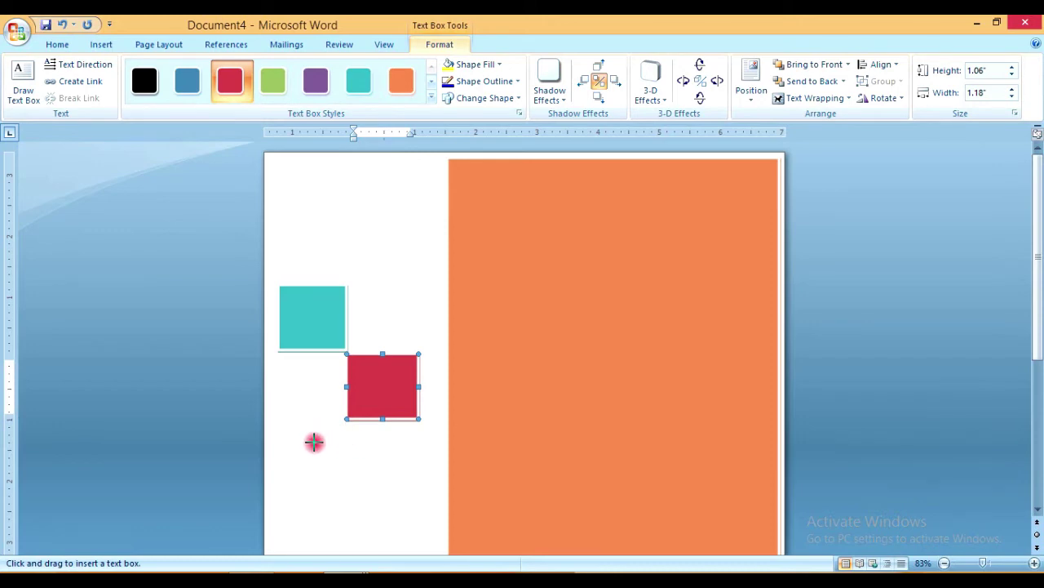
Draw a small square above the teal one and give it a light peach gradient style.
{"action": "left_click_drag", "start_coordinate": [1041, 231], "coordinate": [1039, 235]}
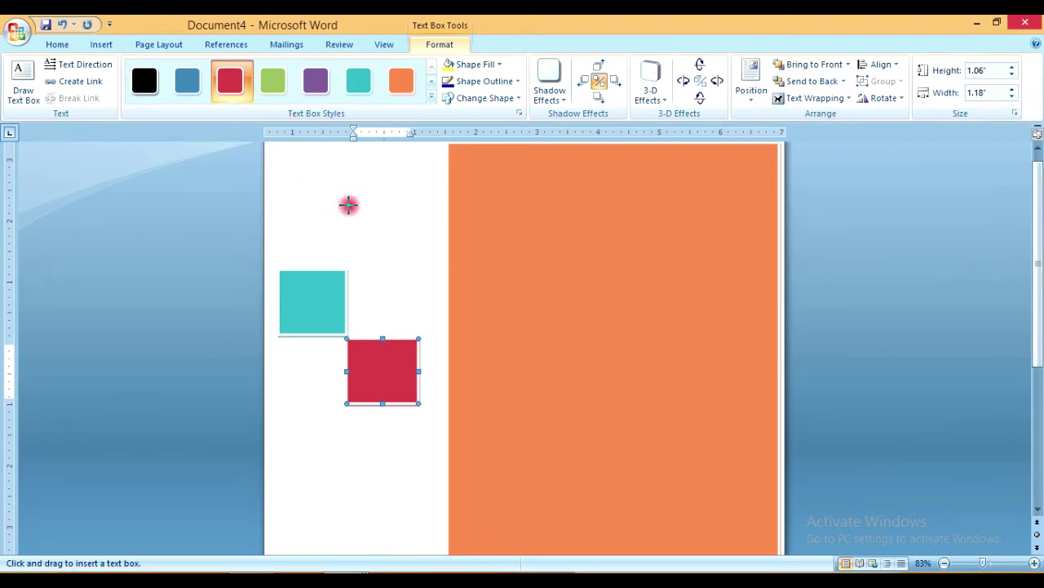
{"action": "left_click_drag", "start_coordinate": [349, 206], "coordinate": [426, 271]}
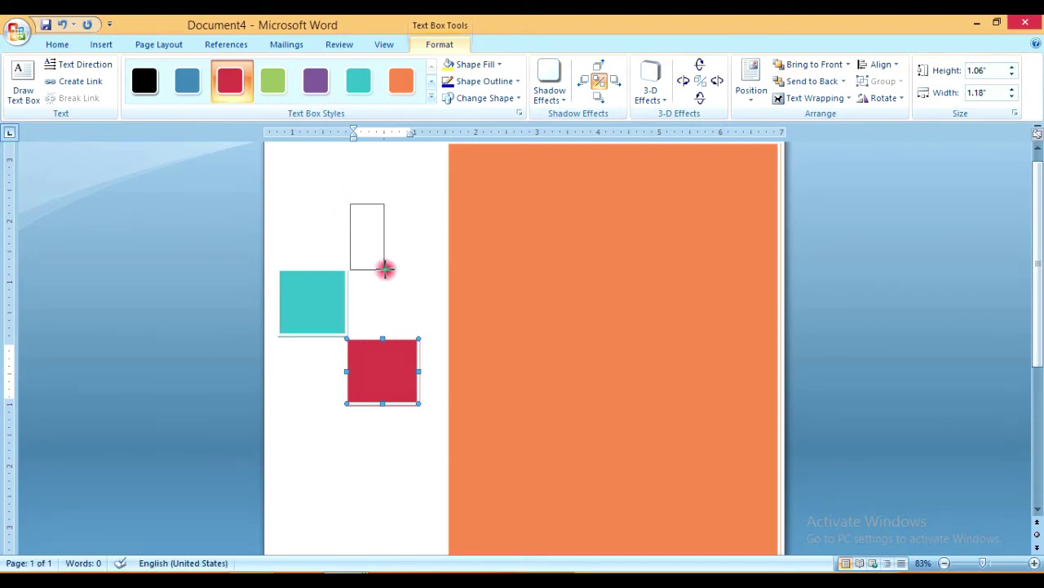
{"action": "left_click_drag", "start_coordinate": [436, 271], "coordinate": [436, 271]}
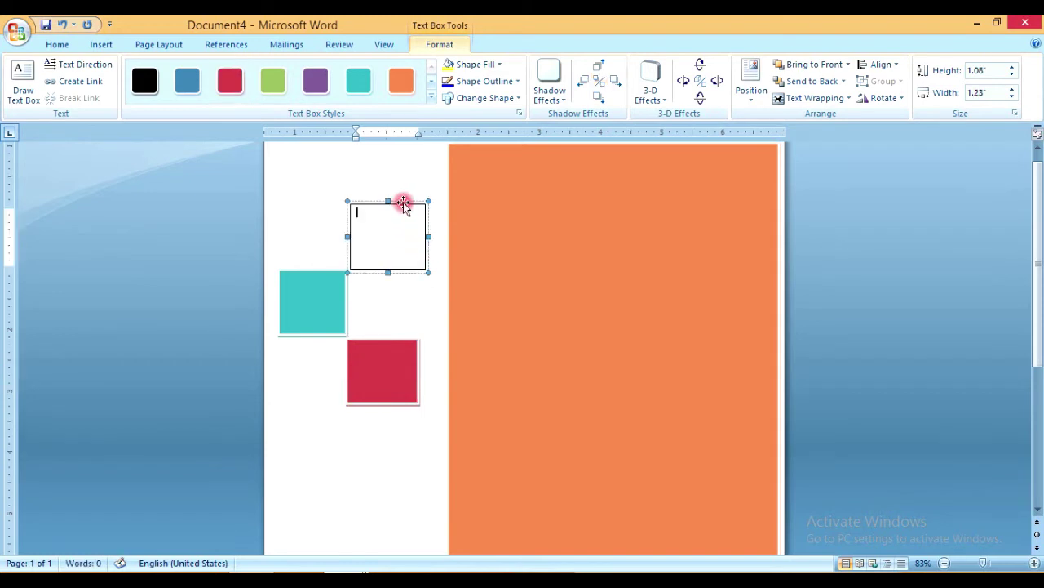
{"action": "left_click", "coordinate": [431, 96]}
{"action": "left_click", "coordinate": [402, 294]}
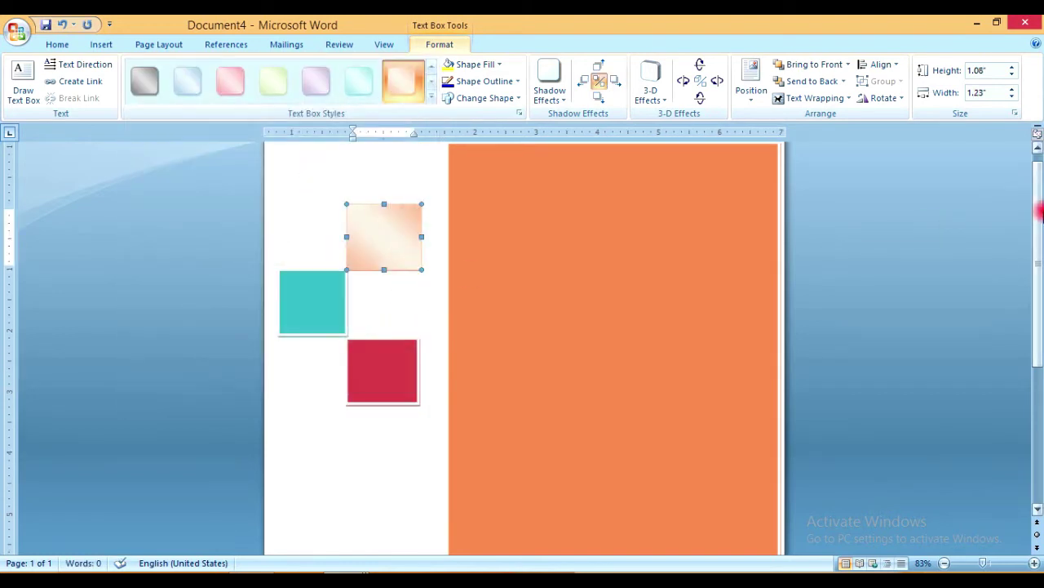
Add a purple-gradient square directly beneath the teal square, left of the red one.
{"action": "left_click", "coordinate": [22, 82]}
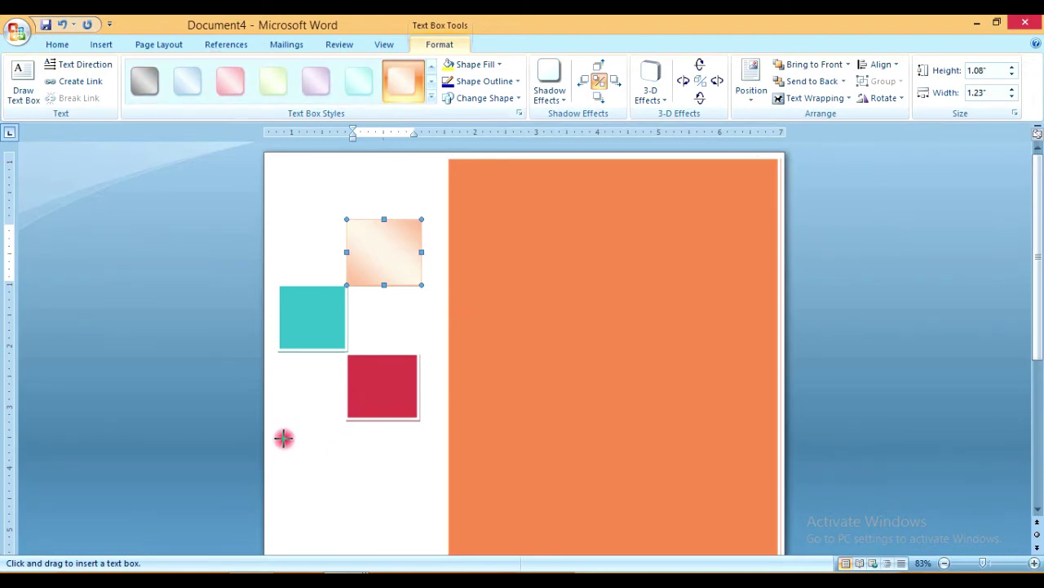
{"action": "left_click_drag", "start_coordinate": [283, 438], "coordinate": [363, 508]}
{"action": "left_click_drag", "start_coordinate": [345, 438], "coordinate": [328, 419]}
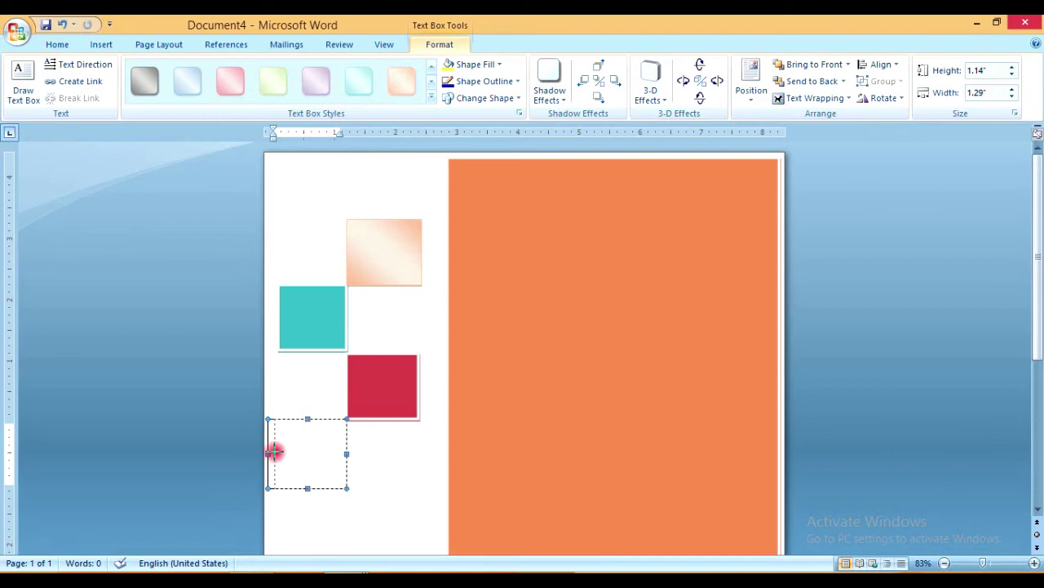
{"action": "left_click", "coordinate": [316, 80]}
{"action": "left_click", "coordinate": [392, 477]}
{"action": "left_click", "coordinate": [329, 419]}
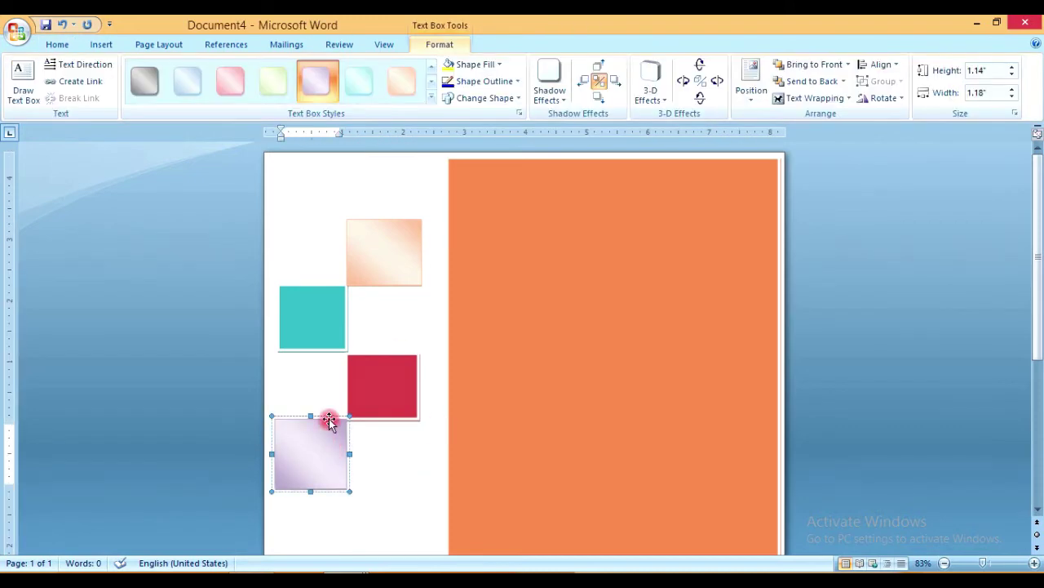
{"action": "left_click_drag", "start_coordinate": [328, 419], "coordinate": [330, 422]}
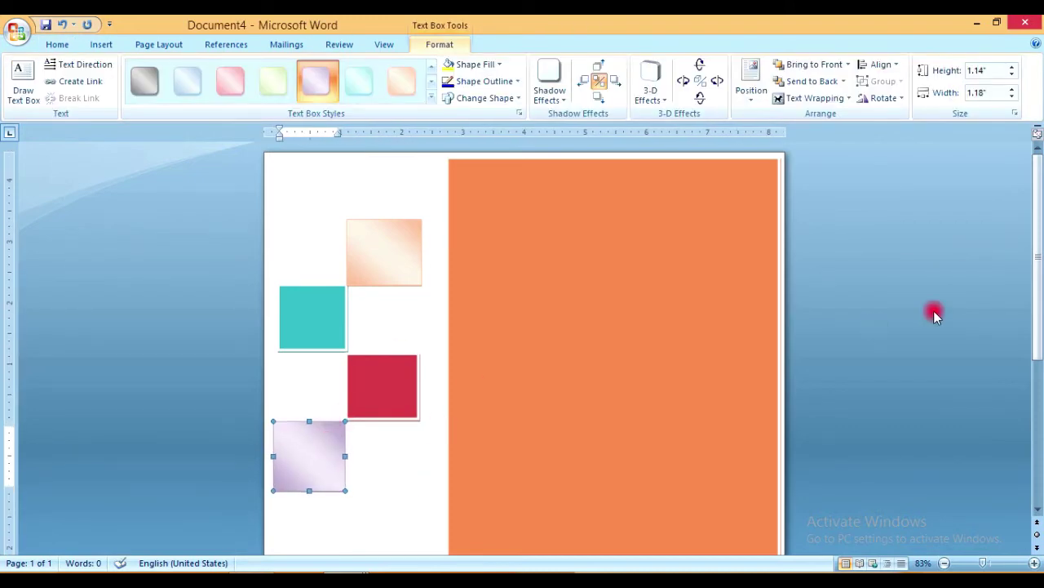
{"action": "left_click_drag", "start_coordinate": [1038, 245], "coordinate": [1038, 392]}
{"action": "left_click", "coordinate": [104, 42]}
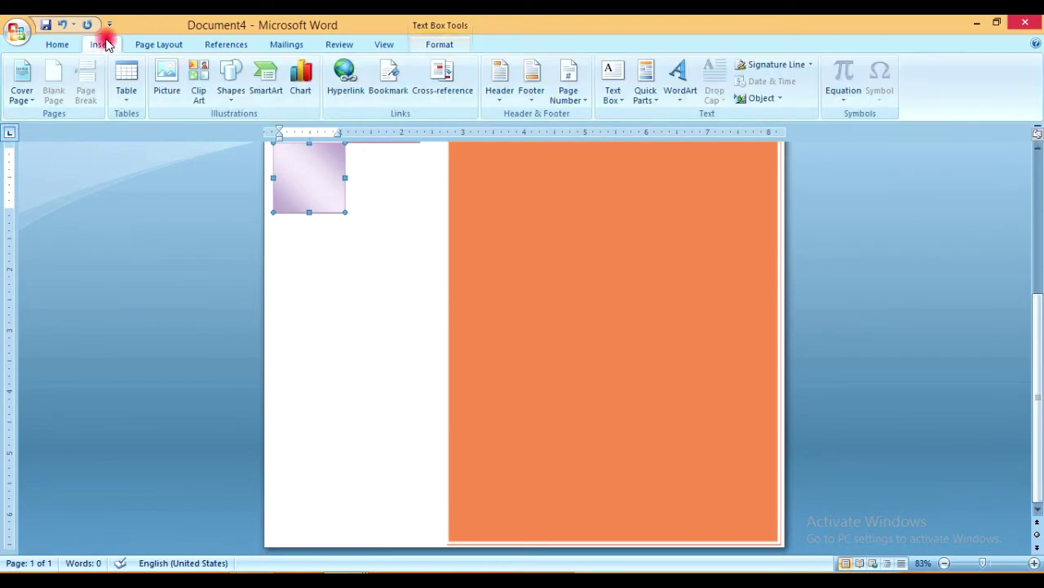
Draw a tall text box on the page's left side and change its shape to a right triangle.
{"action": "left_click", "coordinate": [623, 98]}
{"action": "left_click", "coordinate": [690, 119]}
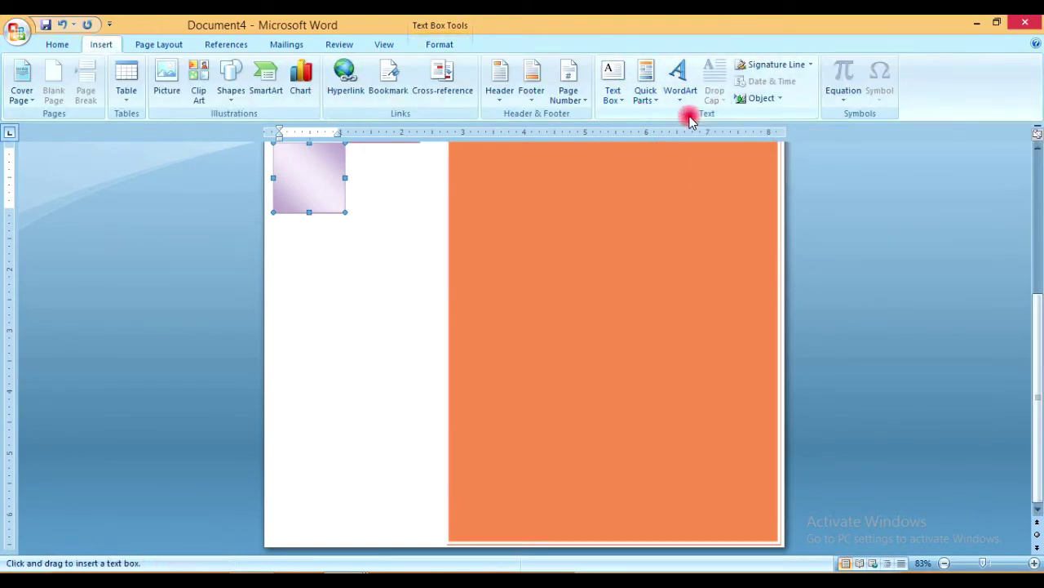
{"action": "left_click_drag", "start_coordinate": [276, 237], "coordinate": [441, 543]}
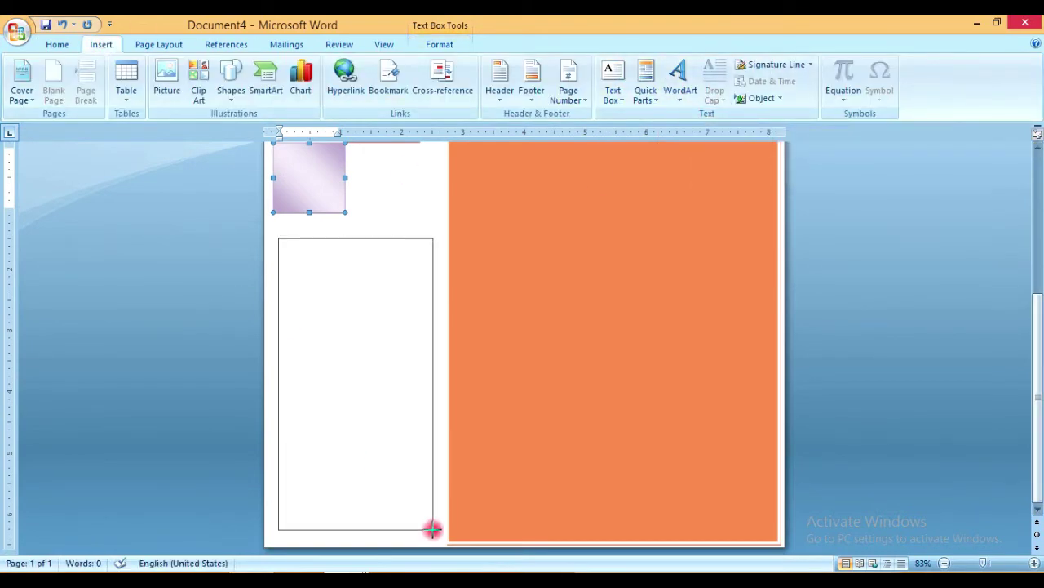
{"action": "left_click", "coordinate": [515, 103]}
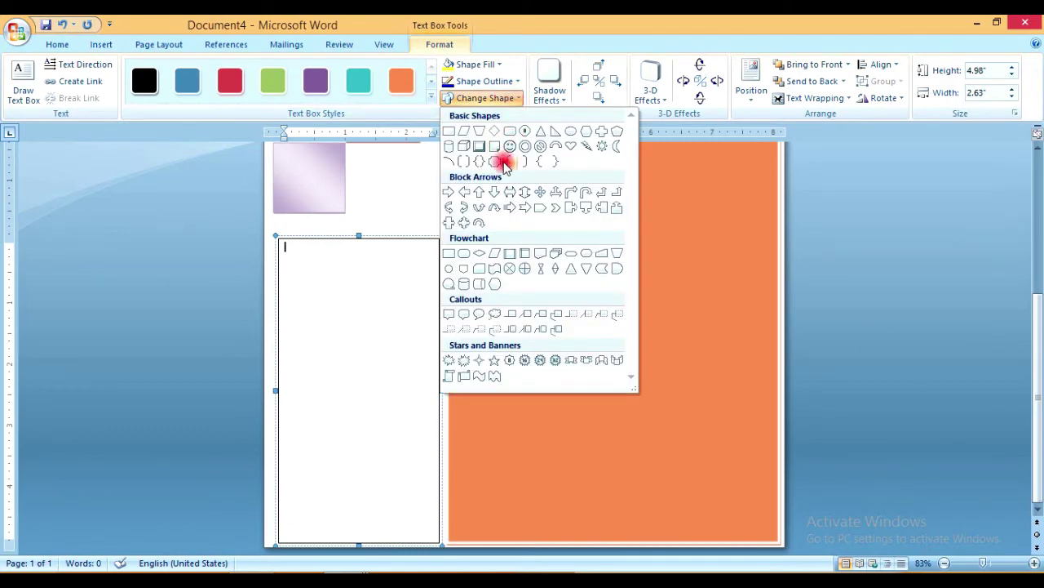
{"action": "left_click", "coordinate": [555, 133]}
Resize the triangle to 2.91" tall, filling the lower-left corner up to the orange panel.
{"action": "left_click_drag", "start_coordinate": [442, 236], "coordinate": [383, 381]}
{"action": "left_click_drag", "start_coordinate": [309, 472], "coordinate": [305, 466]}
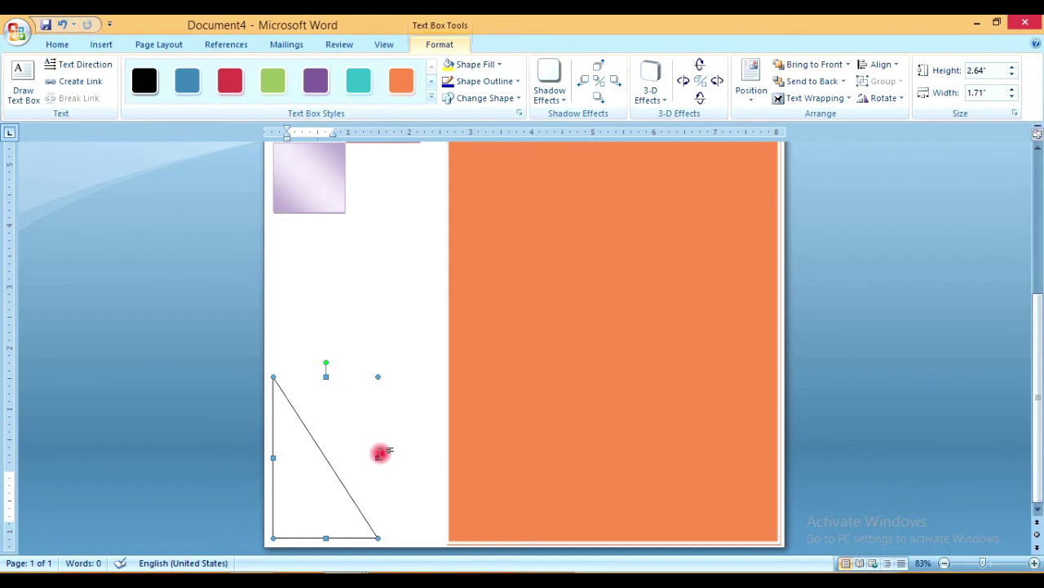
{"action": "left_click_drag", "start_coordinate": [379, 457], "coordinate": [455, 459]}
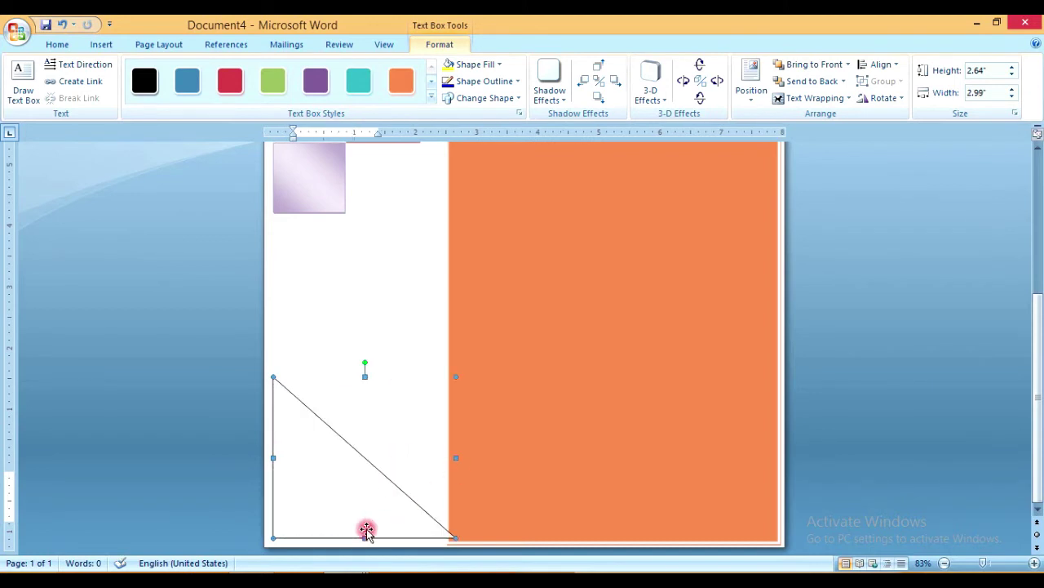
{"action": "key", "text": "Down"}
{"action": "key", "text": "Left"}
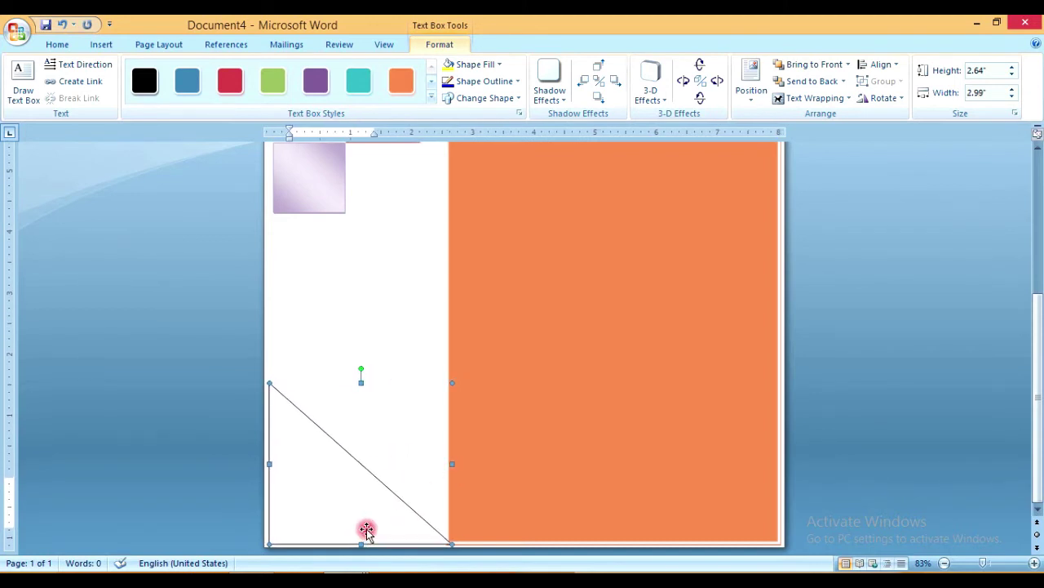
{"action": "left_click_drag", "start_coordinate": [360, 372], "coordinate": [360, 364]}
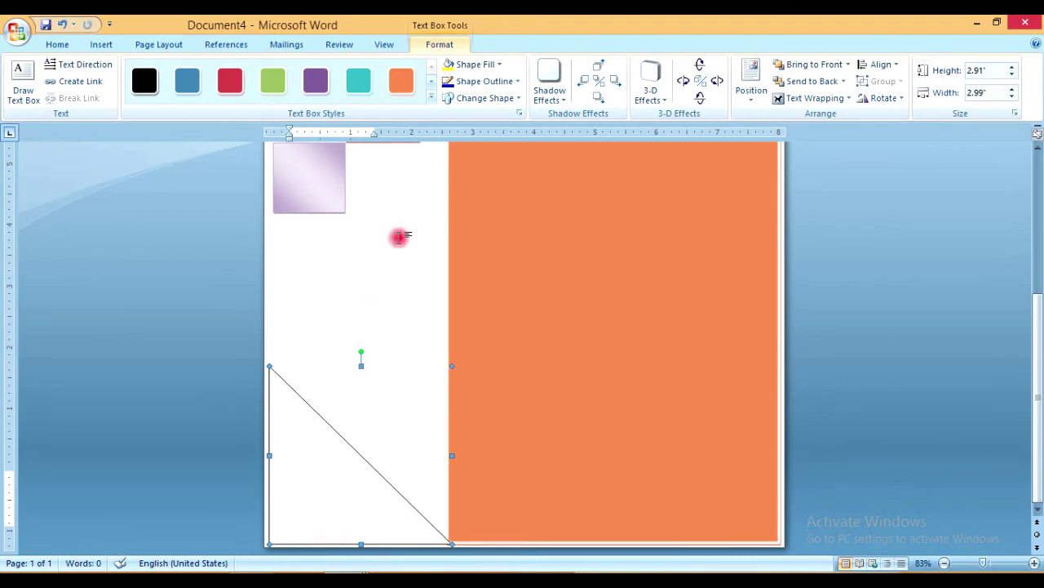
{"action": "left_click", "coordinate": [399, 237]}
{"action": "left_click", "coordinate": [101, 44]}
{"action": "left_click", "coordinate": [612, 86]}
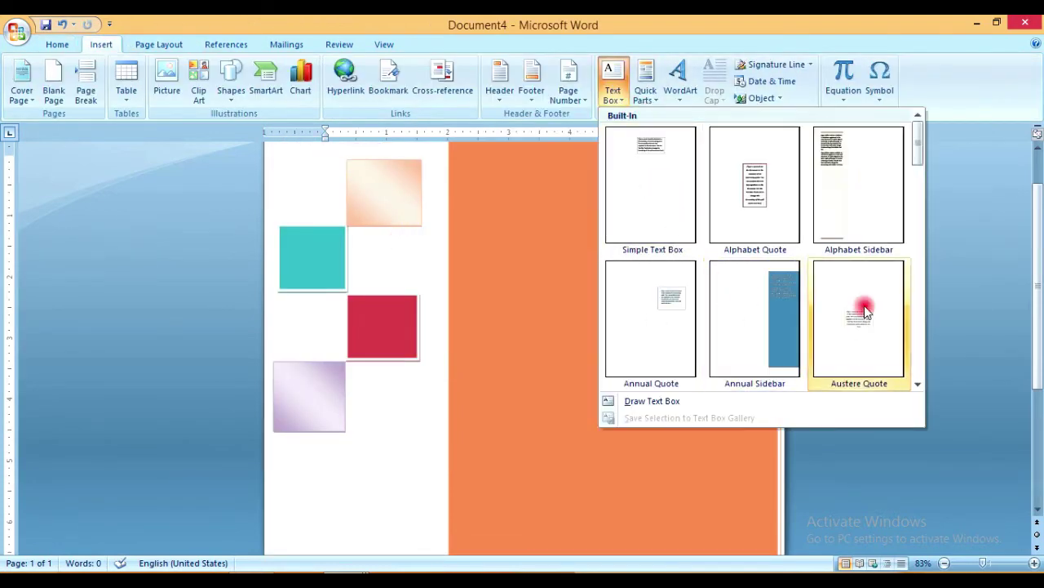
Insert a Mod Quote circle text box and move it over the corner triangle.
{"action": "left_click_drag", "start_coordinate": [918, 143], "coordinate": [937, 274]}
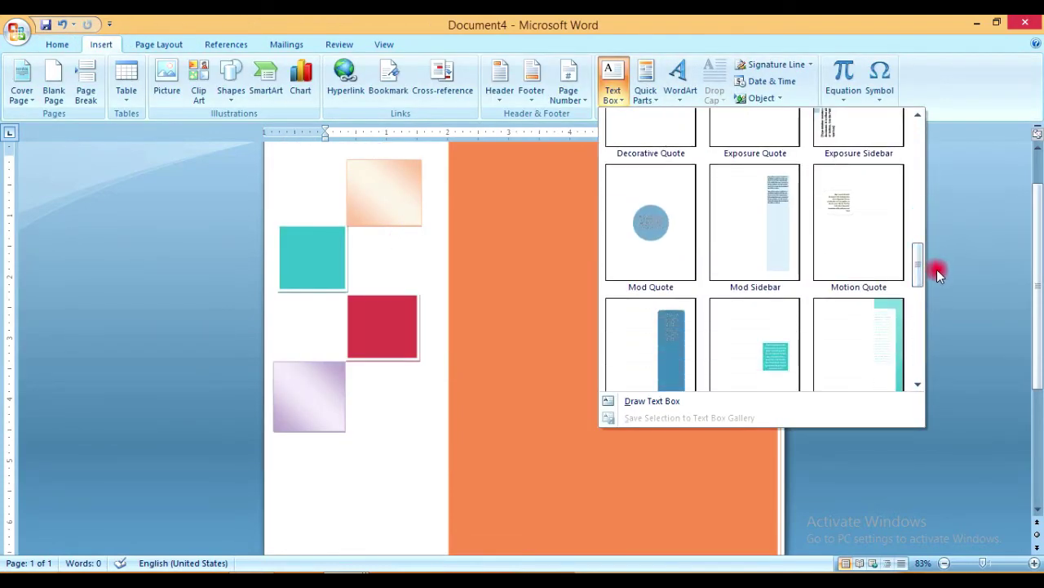
{"action": "left_click", "coordinate": [648, 214]}
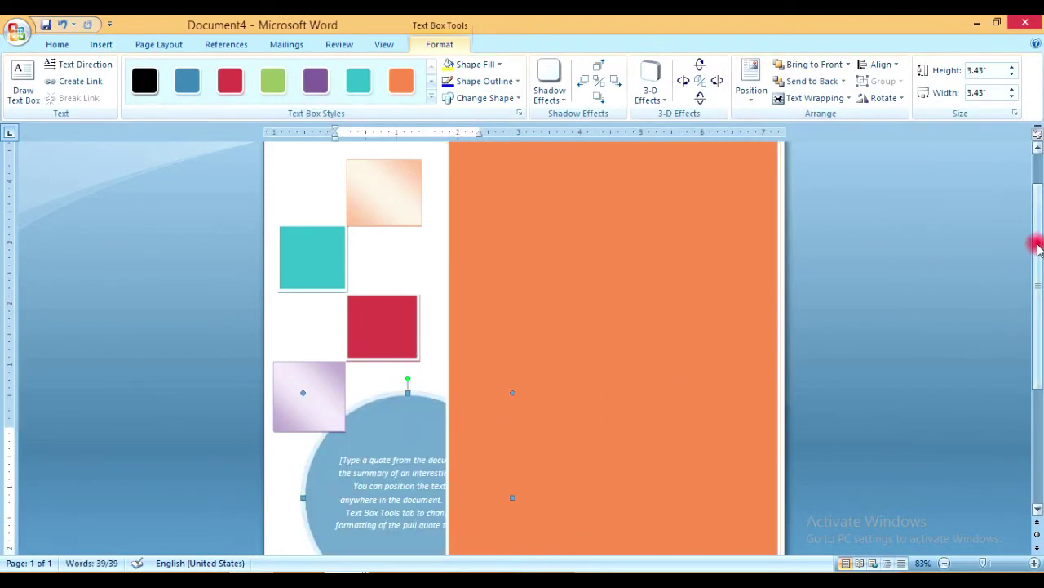
{"action": "left_click_drag", "start_coordinate": [1037, 246], "coordinate": [1037, 346]}
{"action": "mouse_move", "coordinate": [513, 201]}
{"action": "left_mouse_down"}
{"action": "mouse_move", "coordinate": [433, 280]}
{"action": "mouse_move", "coordinate": [377, 404]}
{"action": "left_mouse_up"}
{"action": "scroll", "coordinate": [309, 447], "scroll_direction": "down", "scroll_amount": 1}
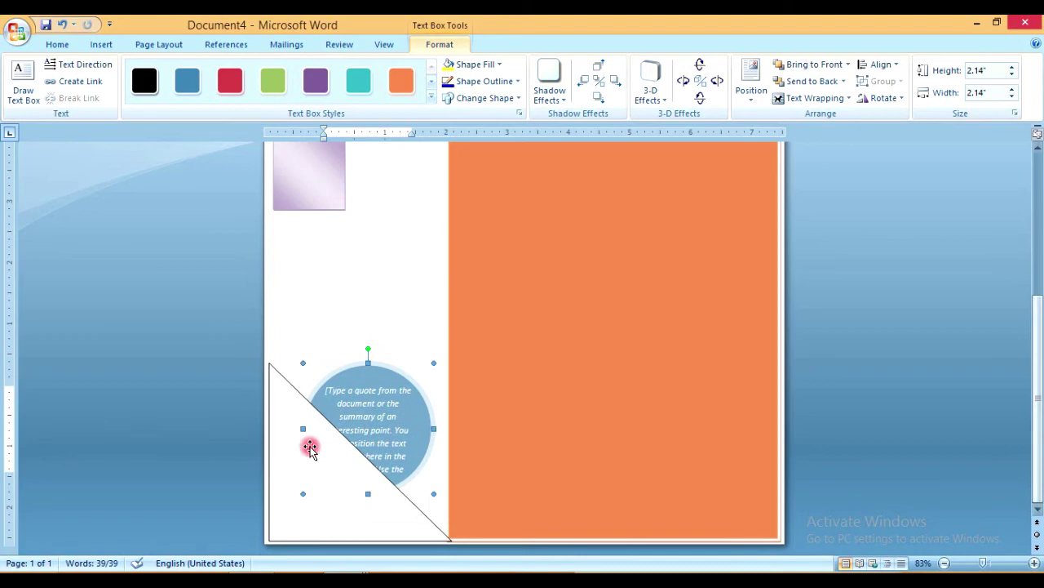
Replace the circle's placeholder with 'Technical miki' and enlarge it to 14 pt.
{"action": "left_click", "coordinate": [373, 388]}
{"action": "key", "text": "Delete"}
{"action": "type", "text": "echnical miki"}
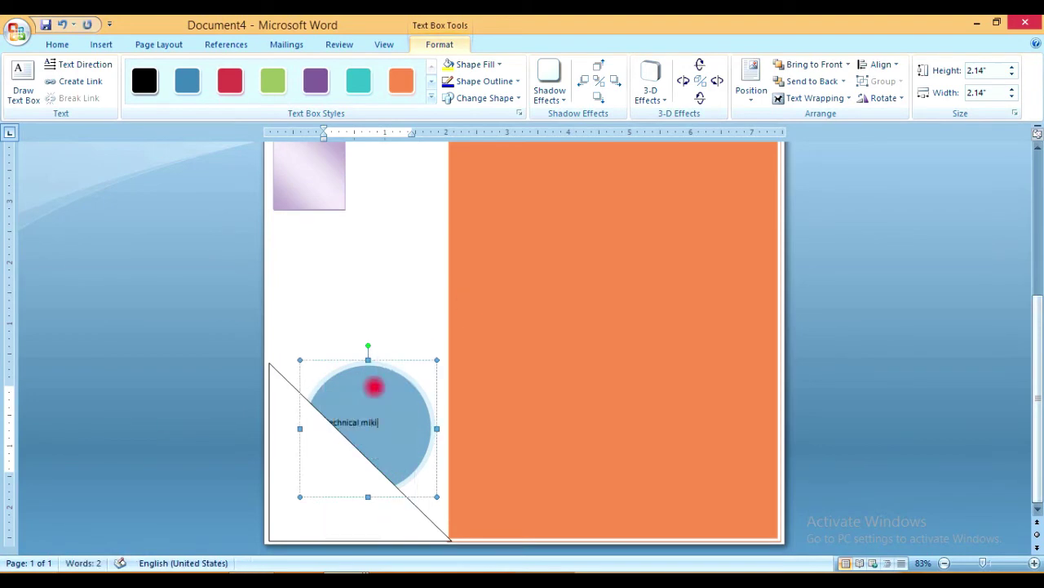
{"action": "key", "text": "ctrl+a"}
{"action": "left_click", "coordinate": [57, 44]}
{"action": "left_click", "coordinate": [352, 92]}
{"action": "left_click", "coordinate": [273, 71]}
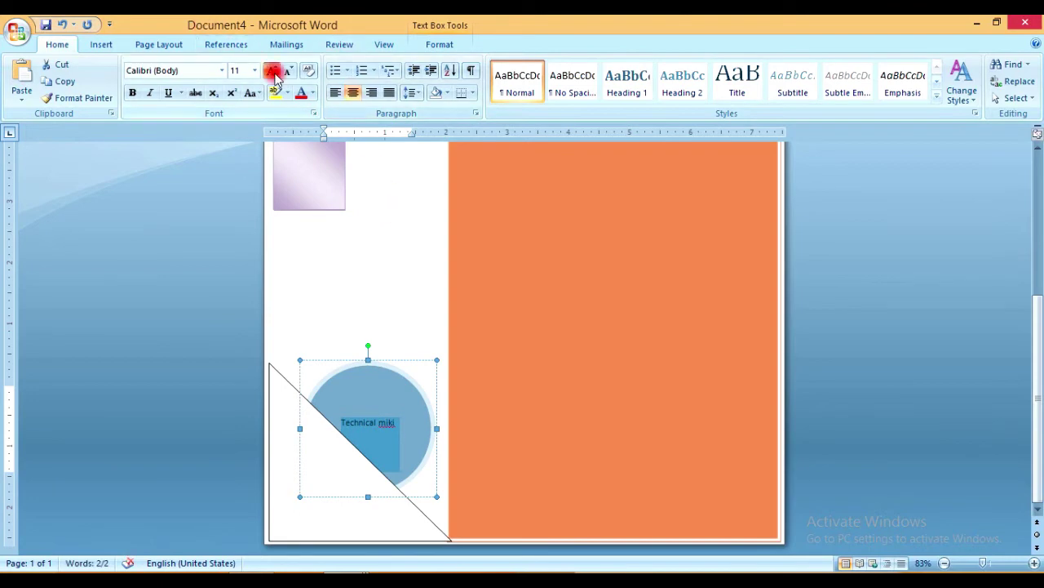
{"action": "left_click", "coordinate": [275, 72]}
{"action": "left_click", "coordinate": [399, 354]}
Fill the triangle gold and the circle red.
{"action": "left_click", "coordinate": [334, 433]}
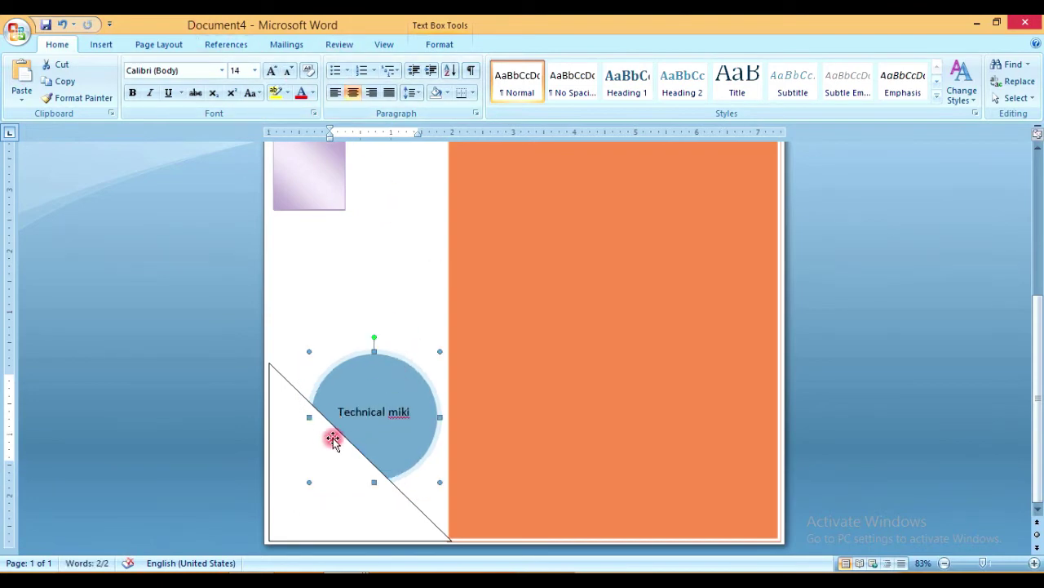
{"action": "left_click", "coordinate": [335, 433]}
{"action": "left_click", "coordinate": [439, 44]}
{"action": "left_click", "coordinate": [473, 64]}
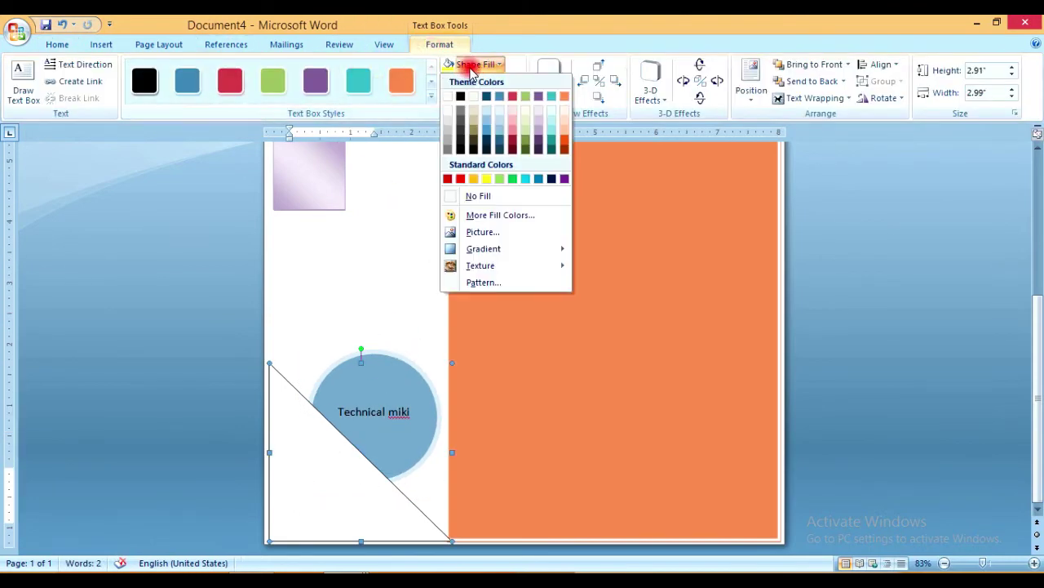
{"action": "left_click", "coordinate": [474, 179]}
{"action": "left_click", "coordinate": [396, 358]}
{"action": "left_click", "coordinate": [498, 65]}
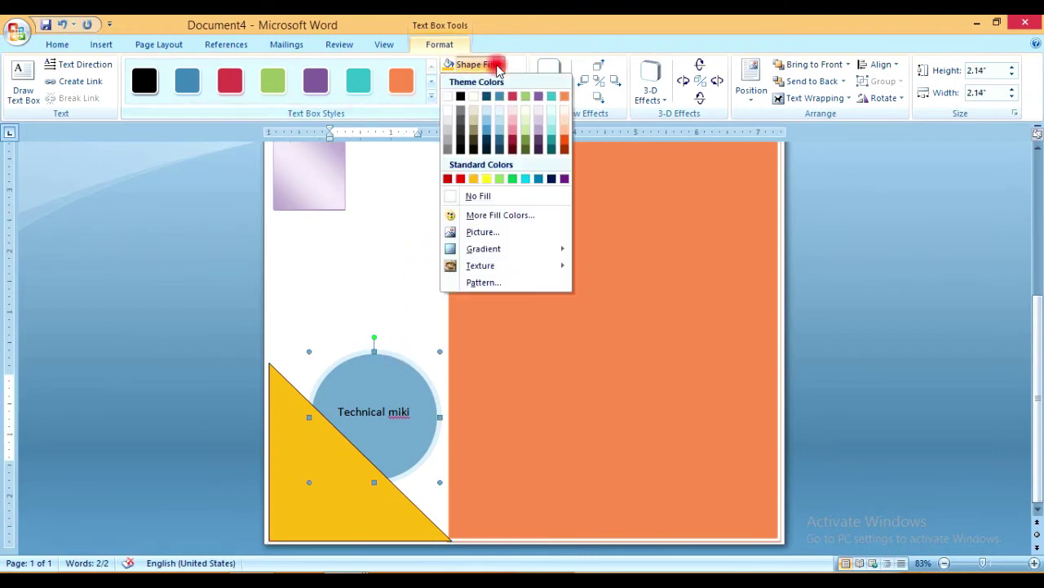
{"action": "left_click", "coordinate": [460, 178]}
Enlarge the 'Technical miki' text to 18 pt and make it bold.
{"action": "left_click_drag", "start_coordinate": [338, 411], "coordinate": [409, 411]}
{"action": "left_click", "coordinate": [57, 45]}
{"action": "left_click", "coordinate": [286, 73]}
{"action": "left_click", "coordinate": [286, 73]}
{"action": "left_click", "coordinate": [132, 95]}
{"action": "key", "text": "ctrl+Home"}
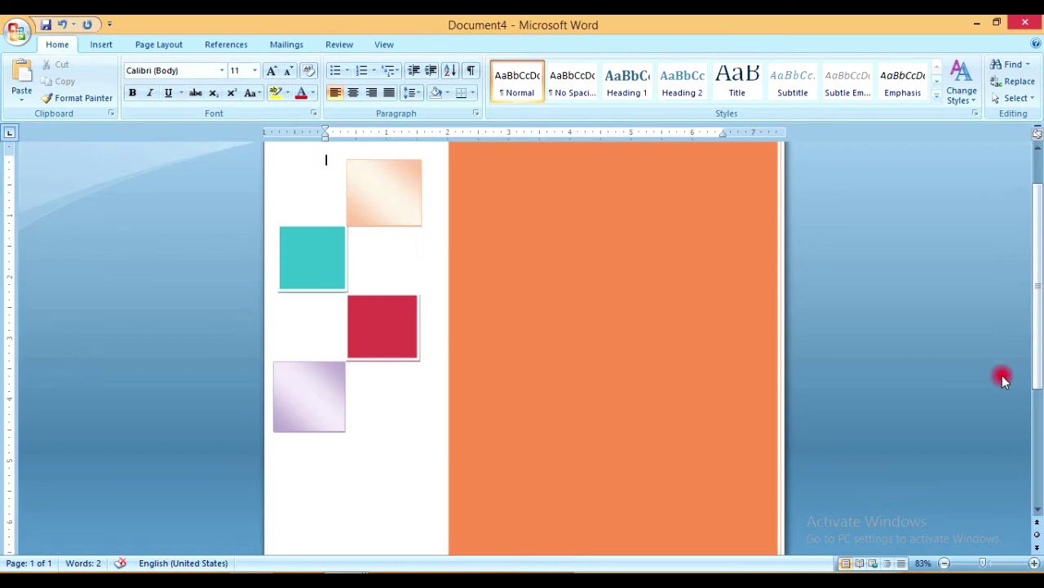
Insert a bracketed quote text box and size it across the middle of the orange panel.
{"action": "scroll", "coordinate": [1035, 182], "scroll_direction": "up", "scroll_amount": 1}
{"action": "left_click", "coordinate": [102, 44]}
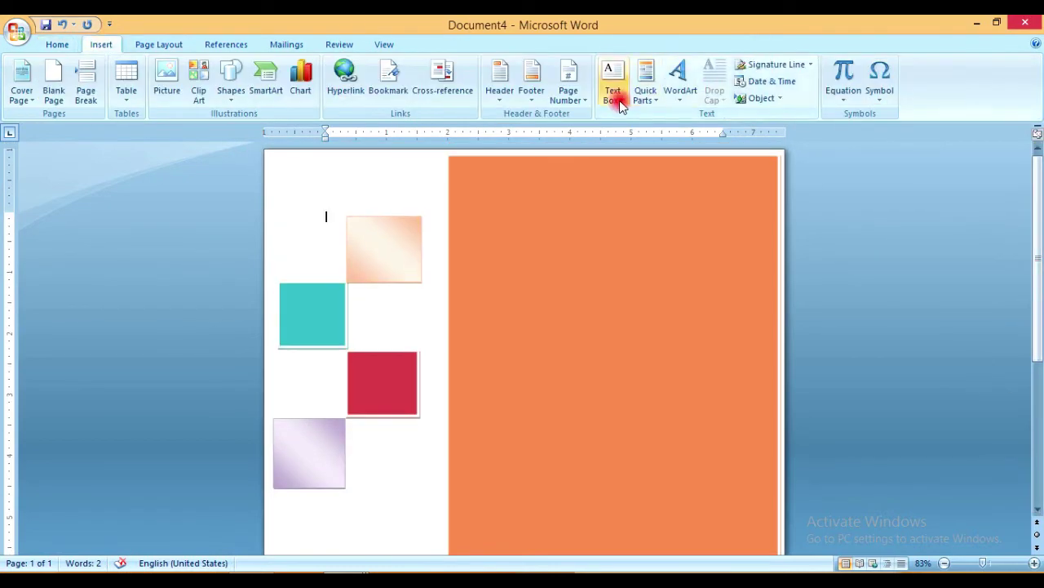
{"action": "left_click", "coordinate": [613, 82]}
{"action": "left_click", "coordinate": [857, 310]}
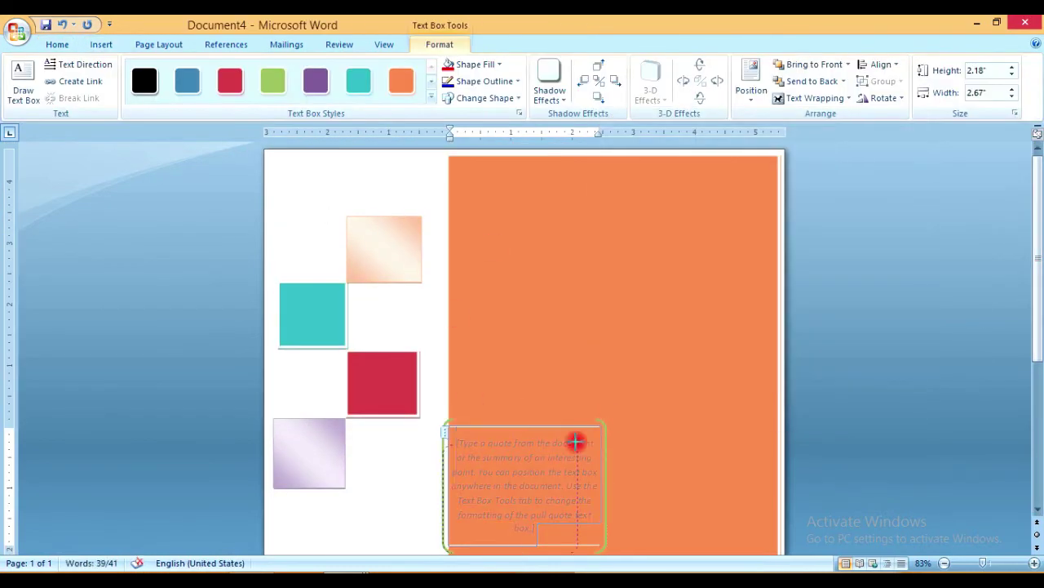
{"action": "left_click_drag", "start_coordinate": [610, 417], "coordinate": [568, 453]}
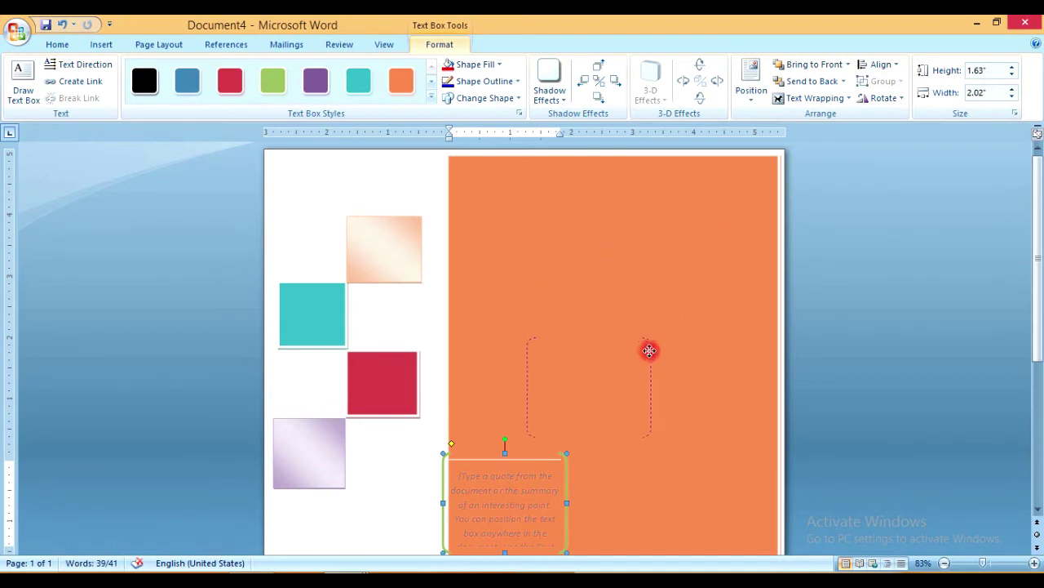
{"action": "left_click_drag", "start_coordinate": [649, 350], "coordinate": [643, 360]}
{"action": "left_click_drag", "start_coordinate": [738, 380], "coordinate": [740, 380]}
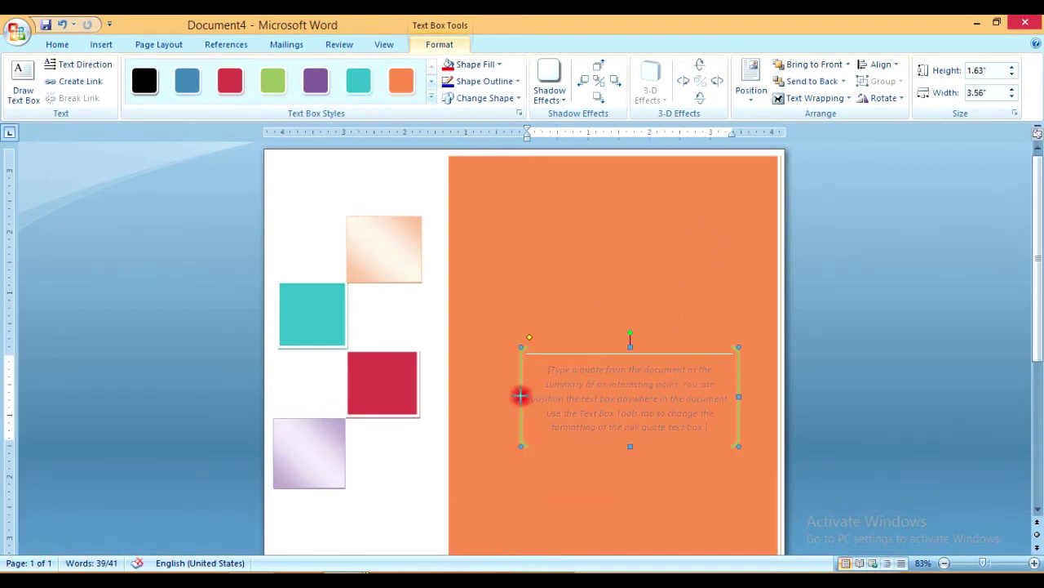
{"action": "left_click_drag", "start_coordinate": [520, 396], "coordinate": [470, 396]}
Type 'Microsoft Office' in the quote box and grow its text to size 36.
{"action": "left_click", "coordinate": [620, 374]}
{"action": "type", "text": "Microsoft Word"}
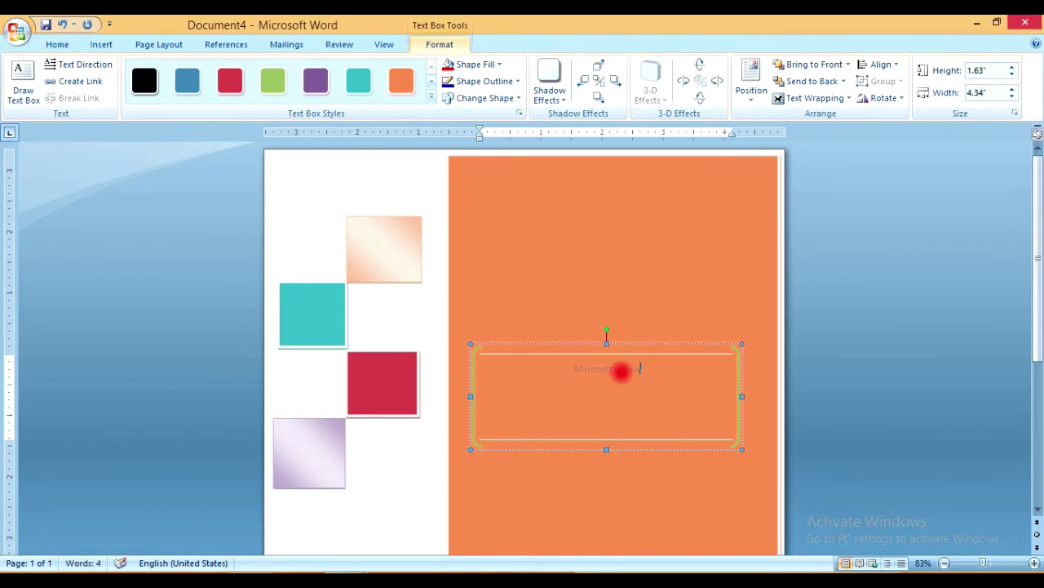
{"action": "triple_click", "coordinate": [620, 372]}
{"action": "left_click", "coordinate": [57, 44]}
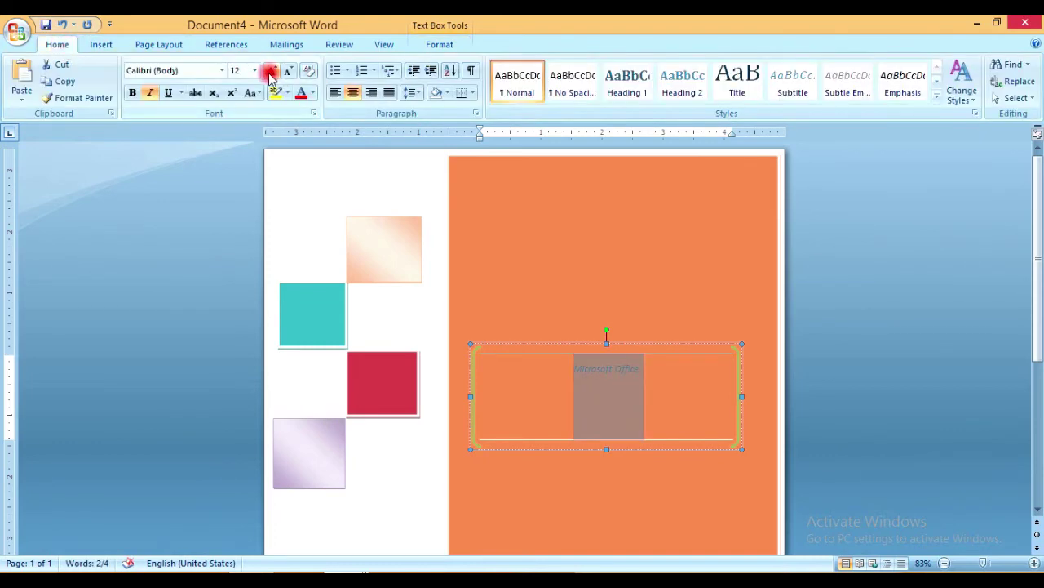
{"action": "left_click", "coordinate": [271, 72]}
{"action": "left_click", "coordinate": [271, 72]}
{"action": "left_click", "coordinate": [271, 72]}
{"action": "left_click", "coordinate": [287, 72]}
{"action": "left_click", "coordinate": [287, 72]}
{"action": "left_click", "coordinate": [271, 71]}
{"action": "left_click", "coordinate": [704, 259]}
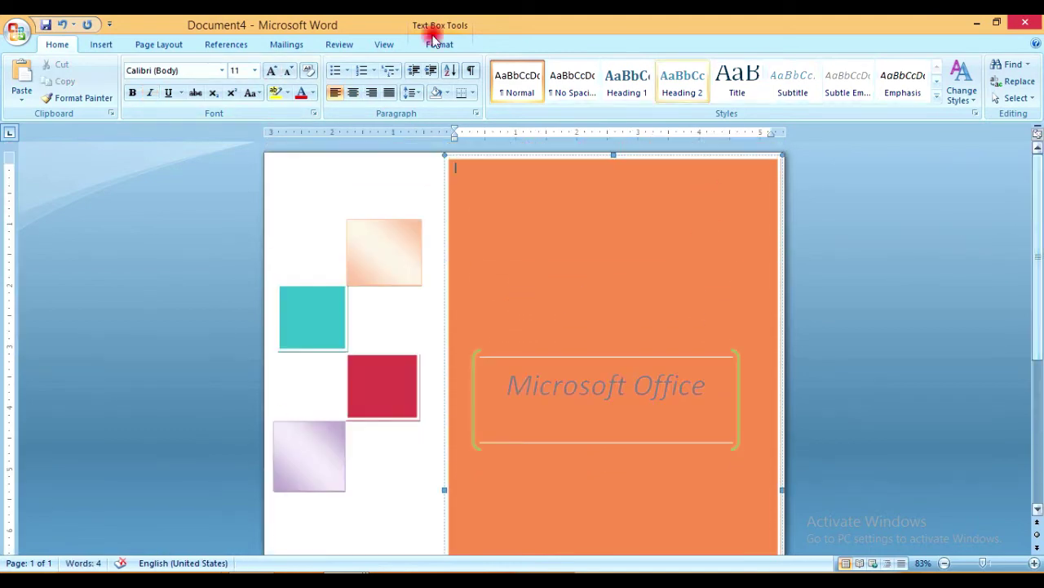
{"action": "left_click", "coordinate": [101, 44]}
{"action": "left_click", "coordinate": [612, 90]}
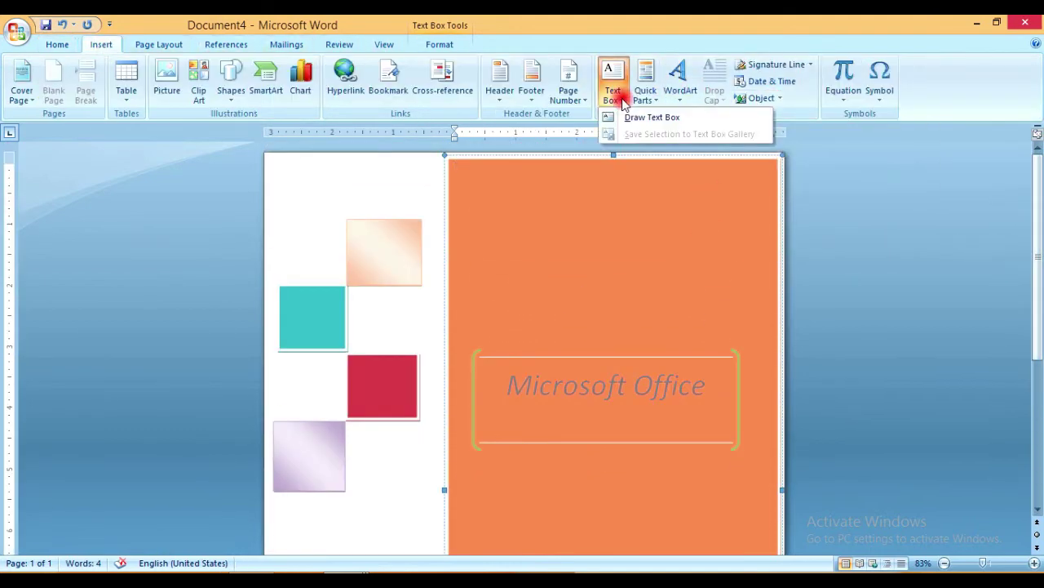
Draw a no-fill text box near the orange panel's bottom reading 'Date - ......'.
{"action": "left_click", "coordinate": [641, 116]}
{"action": "scroll", "coordinate": [1040, 248], "scroll_direction": "down", "scroll_amount": 1}
{"action": "scroll", "coordinate": [1040, 249], "scroll_direction": "down", "scroll_amount": 1}
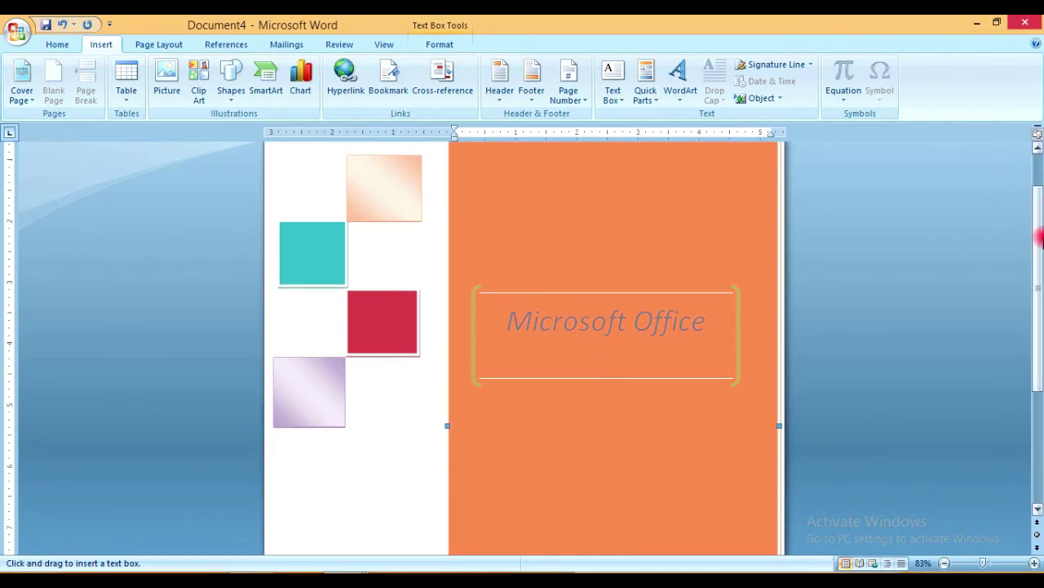
{"action": "scroll", "coordinate": [1038, 240], "scroll_direction": "down", "scroll_amount": 4}
{"action": "left_click_drag", "start_coordinate": [646, 489], "coordinate": [759, 507]}
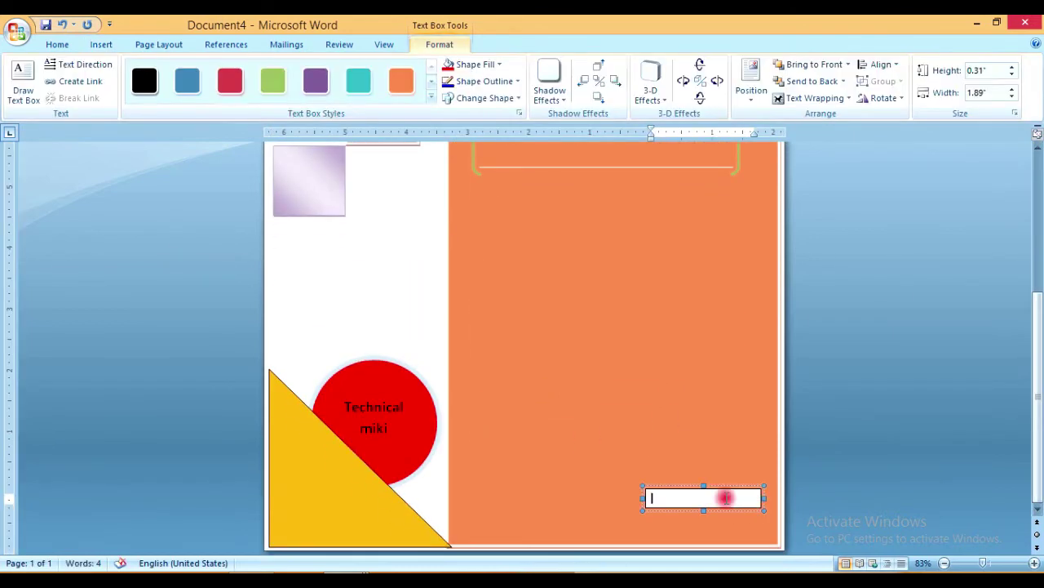
{"action": "left_click", "coordinate": [473, 63]}
{"action": "left_click", "coordinate": [479, 196]}
{"action": "left_click", "coordinate": [682, 497]}
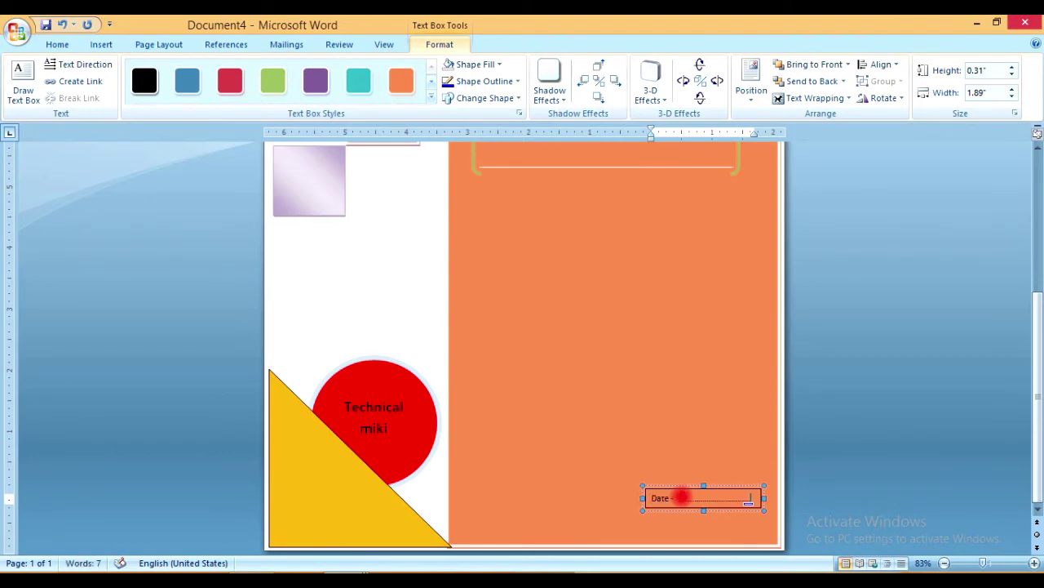
{"action": "left_click", "coordinate": [583, 359]}
{"action": "left_click_drag", "start_coordinate": [1034, 384], "coordinate": [1033, 245]}
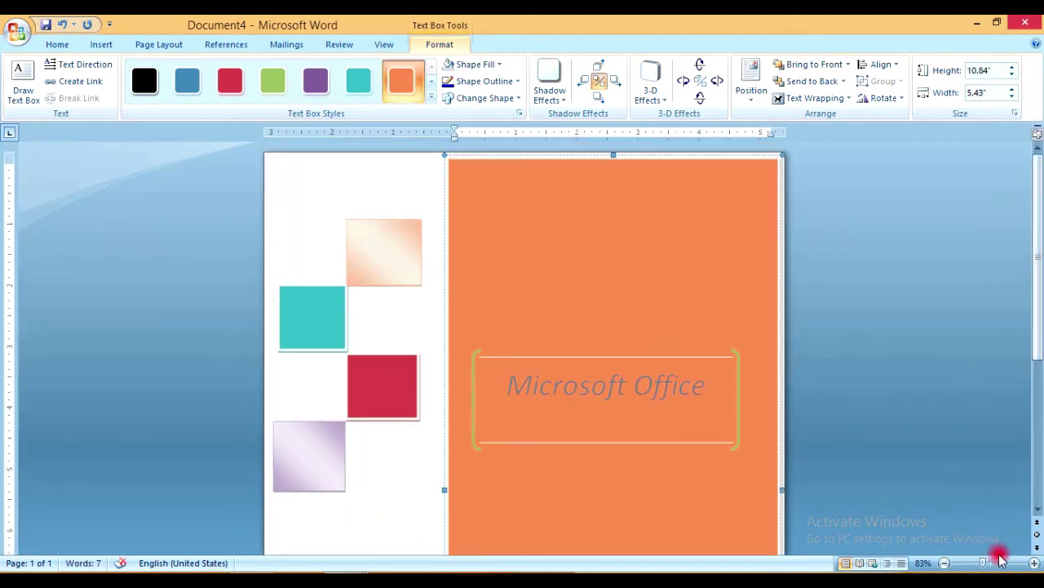
Reshape the large orange cover panel into a Cloud Callout, keeping its quote and Date boxes.
{"action": "left_click_drag", "start_coordinate": [985, 566], "coordinate": [973, 566]}
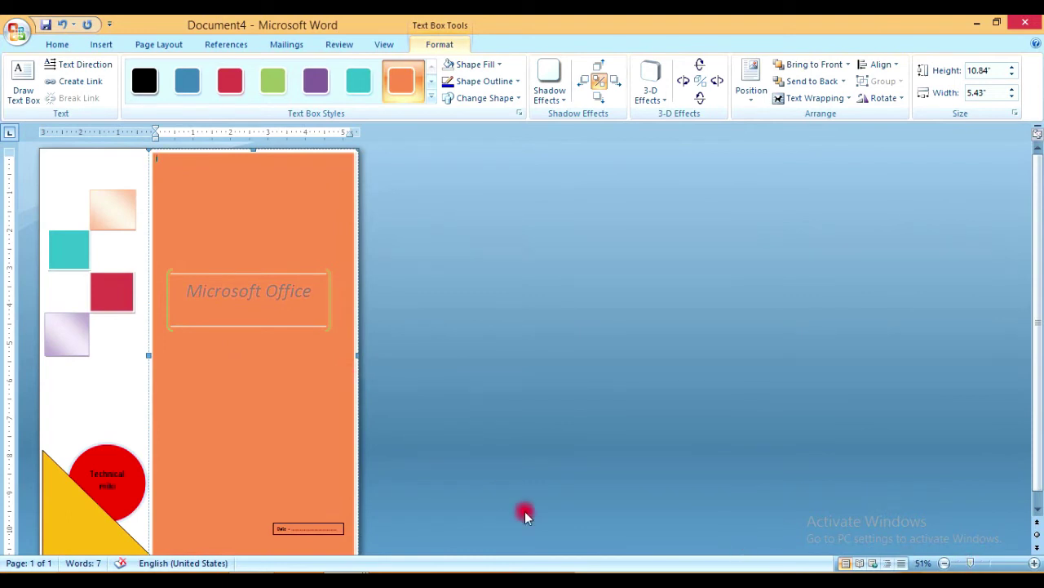
{"action": "mouse_move", "coordinate": [1038, 359]}
{"action": "left_mouse_down"}
{"action": "mouse_move", "coordinate": [1041, 369]}
{"action": "mouse_move", "coordinate": [1040, 296]}
{"action": "left_mouse_up"}
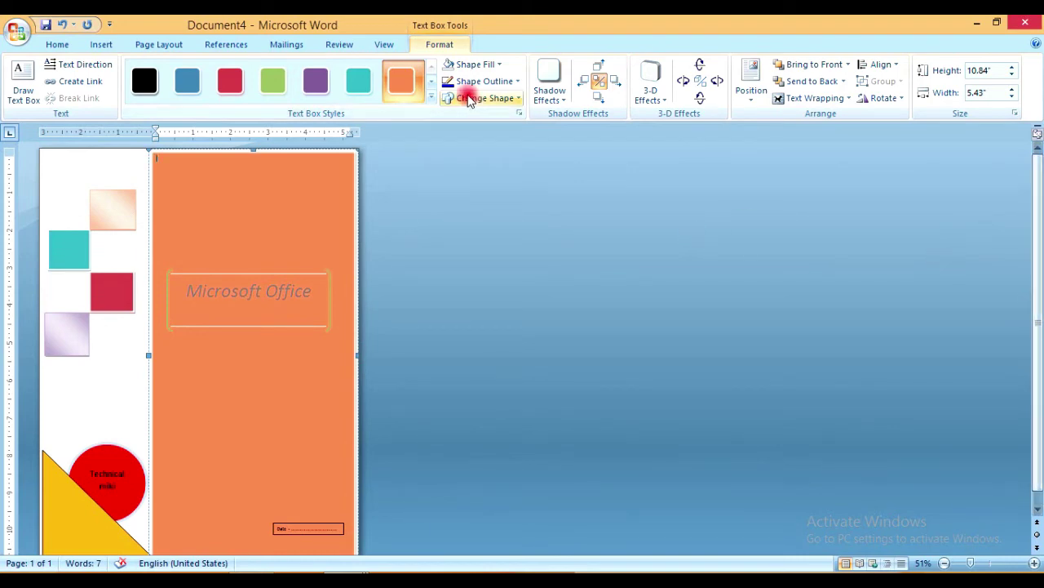
{"action": "left_click", "coordinate": [514, 102]}
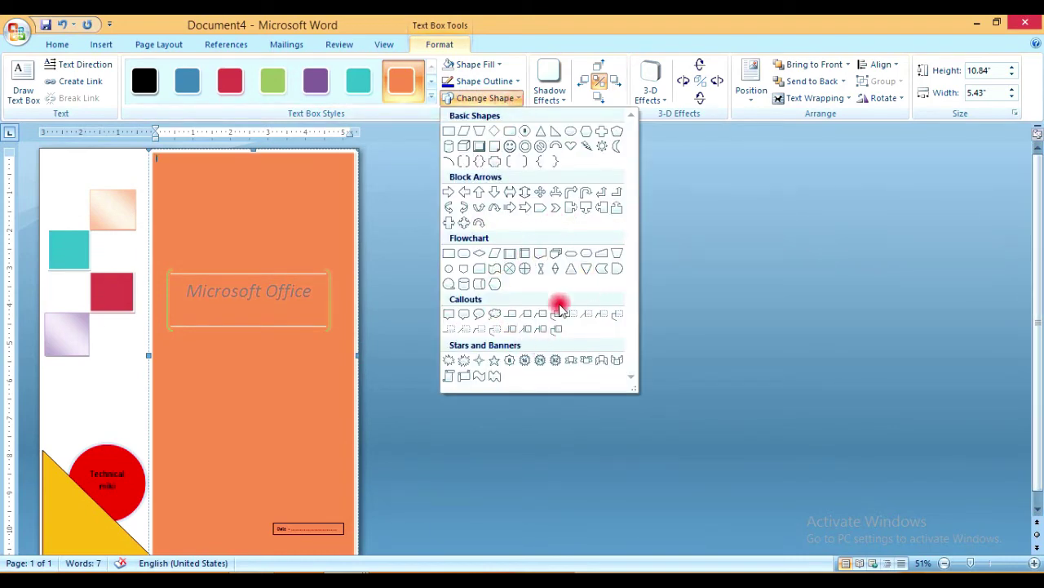
{"action": "left_click", "coordinate": [494, 318]}
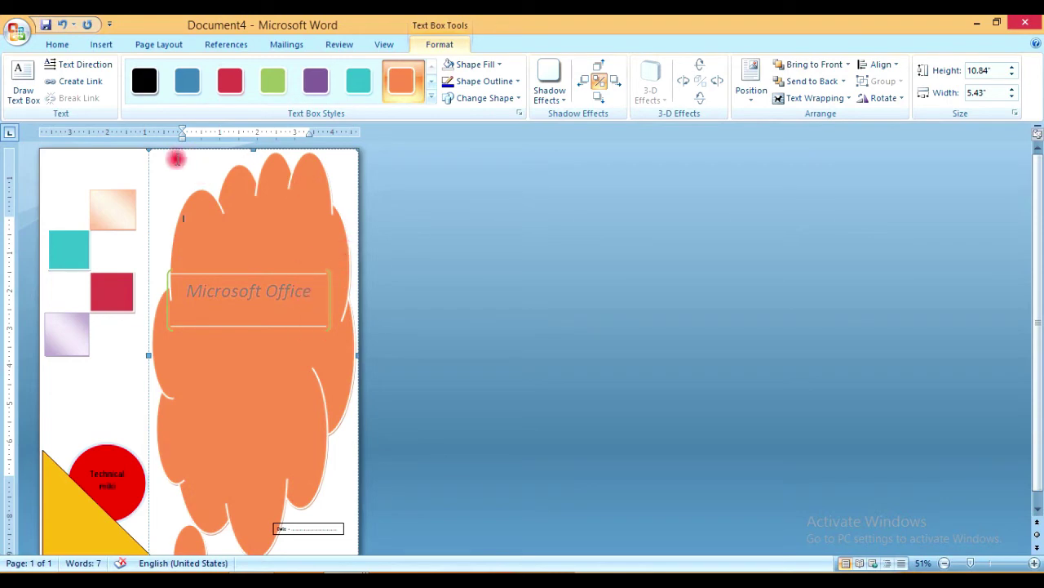
{"action": "left_click", "coordinate": [147, 151]}
{"action": "left_click", "coordinate": [156, 155]}
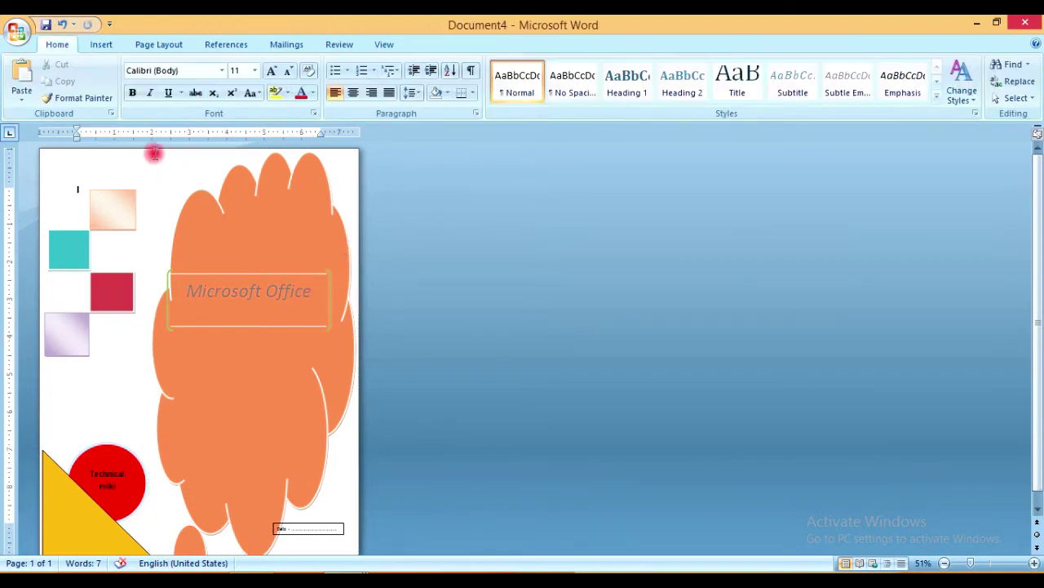
Shrink the cloud callout from its corner and place it over the Microsoft Office title box at 79% zoom.
{"action": "left_click", "coordinate": [239, 197]}
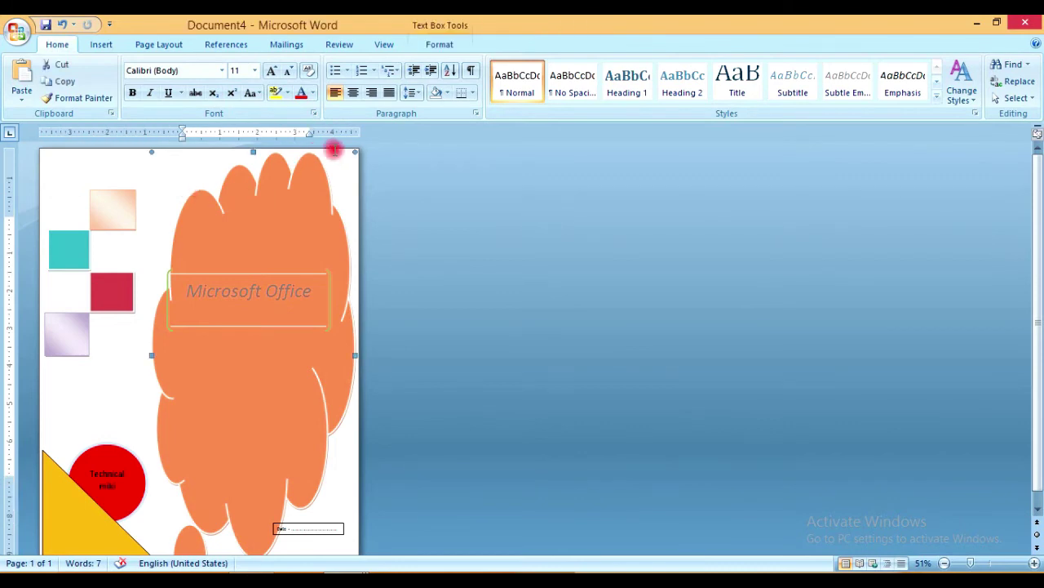
{"action": "left_click_drag", "start_coordinate": [356, 152], "coordinate": [274, 423]}
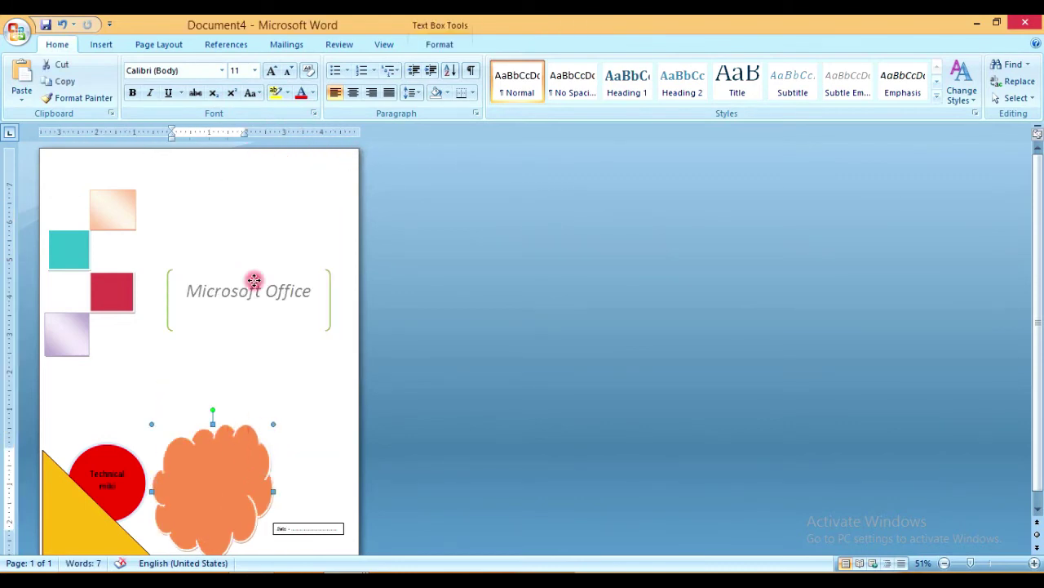
{"action": "left_click_drag", "start_coordinate": [280, 86], "coordinate": [288, 191]}
{"action": "left_click", "coordinate": [280, 205]}
{"action": "left_click_drag", "start_coordinate": [291, 176], "coordinate": [317, 167]}
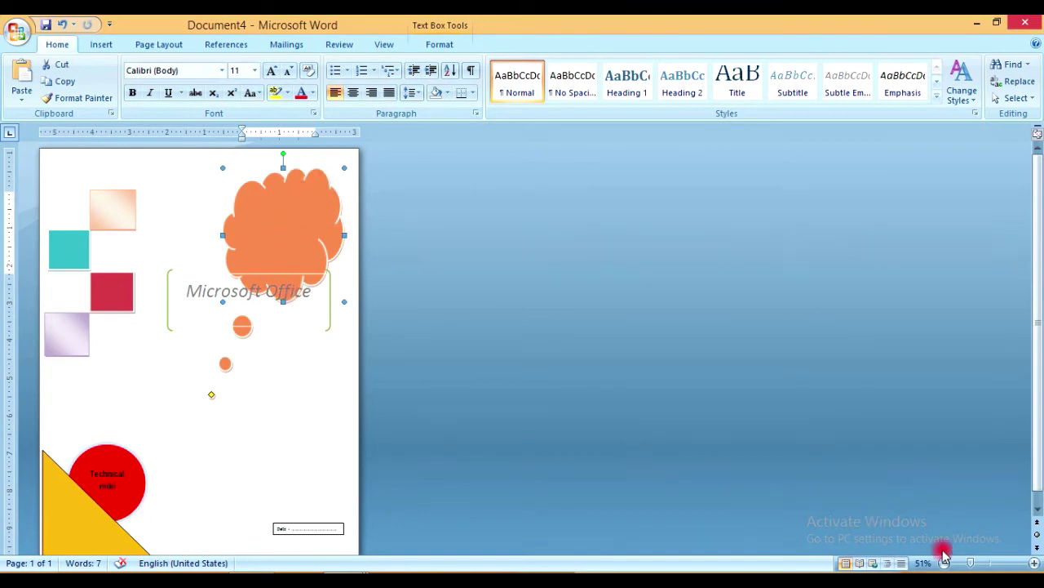
{"action": "left_click_drag", "start_coordinate": [971, 563], "coordinate": [983, 565]}
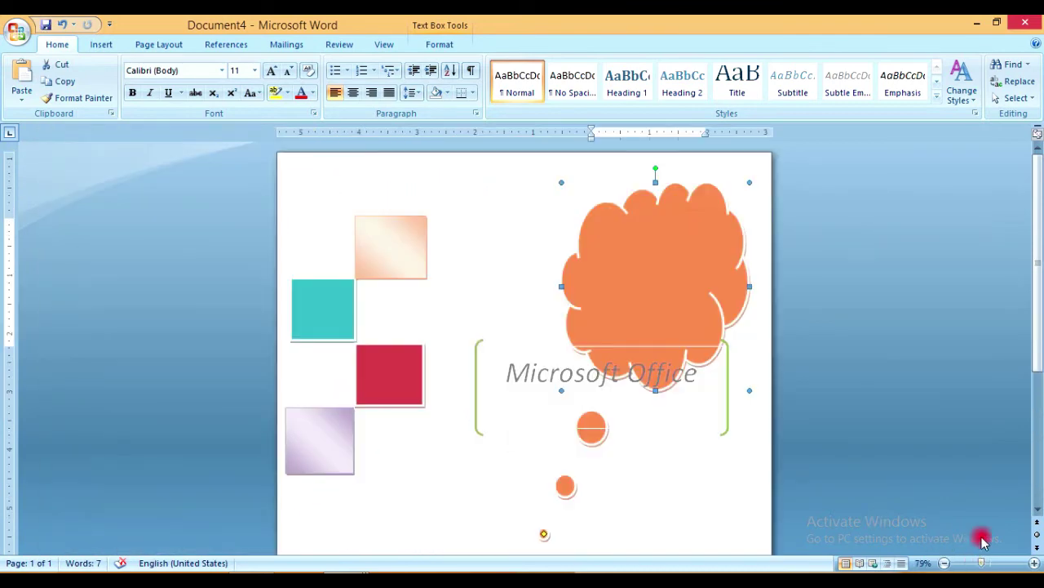
{"action": "left_click_drag", "start_coordinate": [657, 184], "coordinate": [590, 184]}
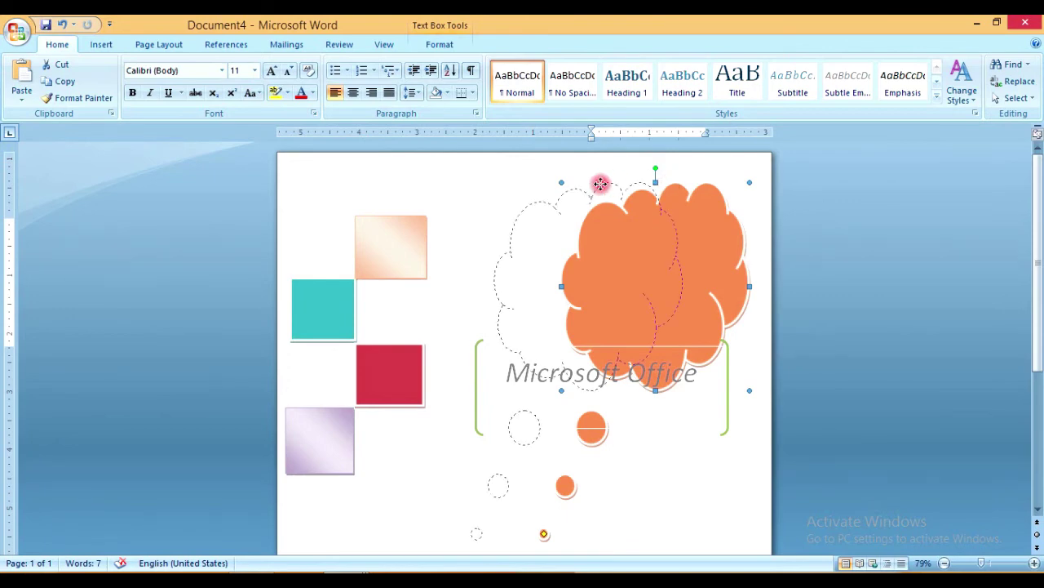
{"action": "left_click", "coordinate": [102, 44]}
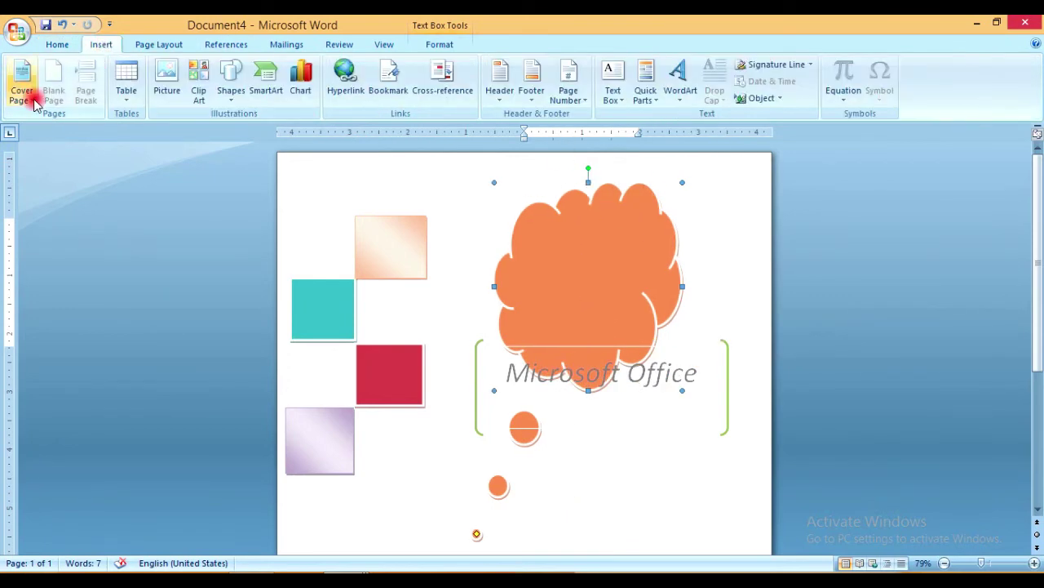
Browse the Cover Page design gallery and close it without choosing a design.
{"action": "left_click", "coordinate": [22, 86]}
{"action": "mouse_move", "coordinate": [326, 164]}
{"action": "left_mouse_down"}
{"action": "mouse_move", "coordinate": [326, 253]}
{"action": "mouse_move", "coordinate": [323, 167]}
{"action": "left_mouse_up"}
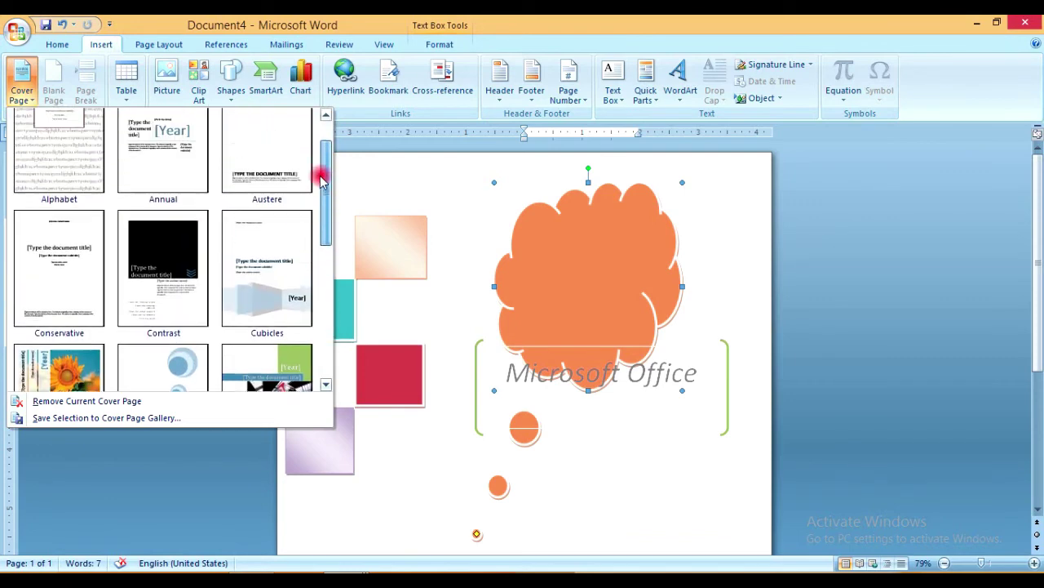
{"action": "left_click", "coordinate": [473, 263]}
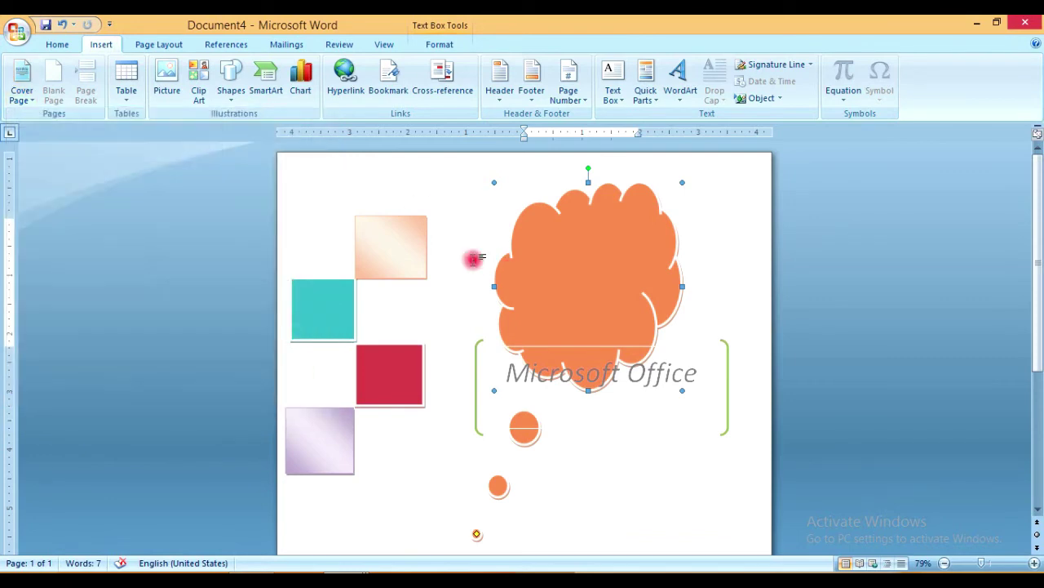
Arm the Draw Text Box tool and scroll down to the lower part of the cover.
{"action": "left_click", "coordinate": [624, 102]}
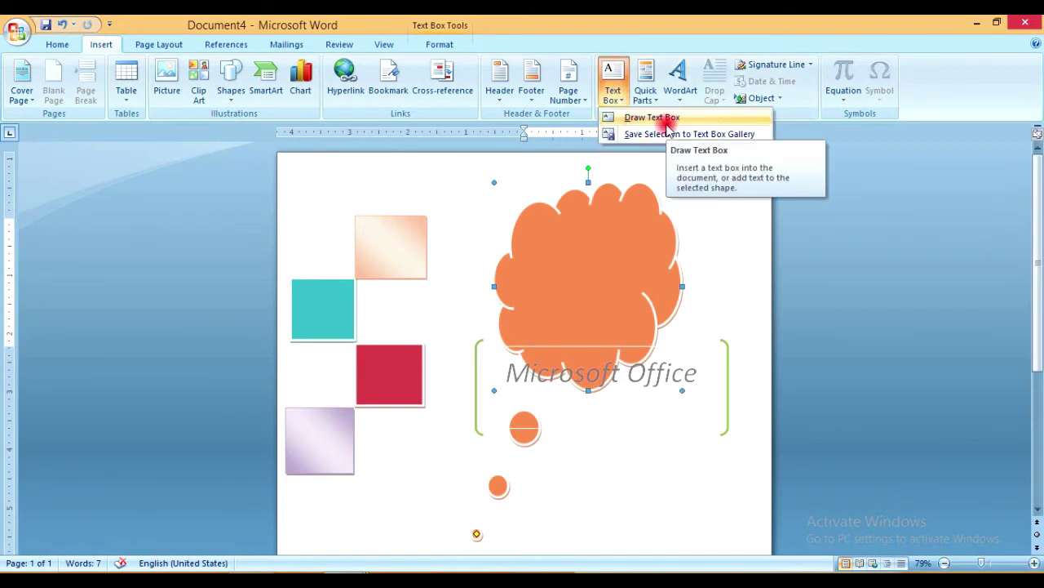
{"action": "left_click", "coordinate": [664, 119]}
{"action": "left_click", "coordinate": [447, 46]}
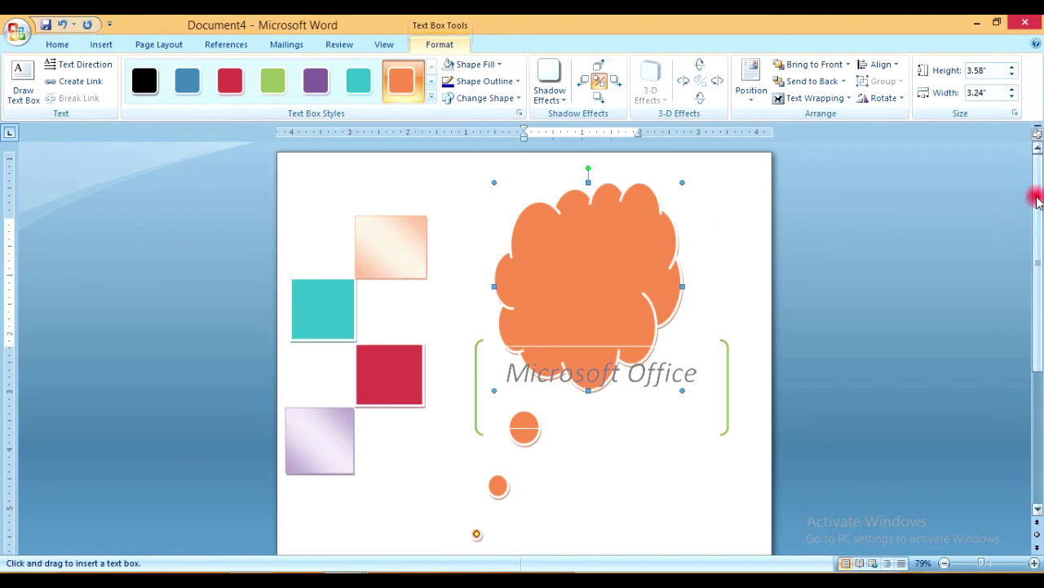
{"action": "left_click_drag", "start_coordinate": [1037, 200], "coordinate": [1039, 306]}
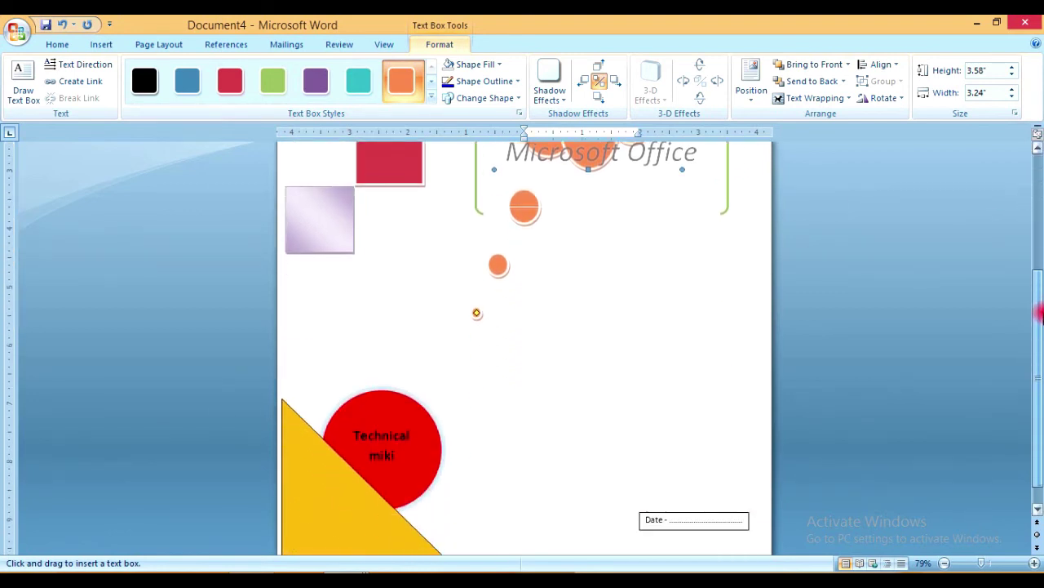
{"action": "left_click_drag", "start_coordinate": [1041, 306], "coordinate": [1040, 324]}
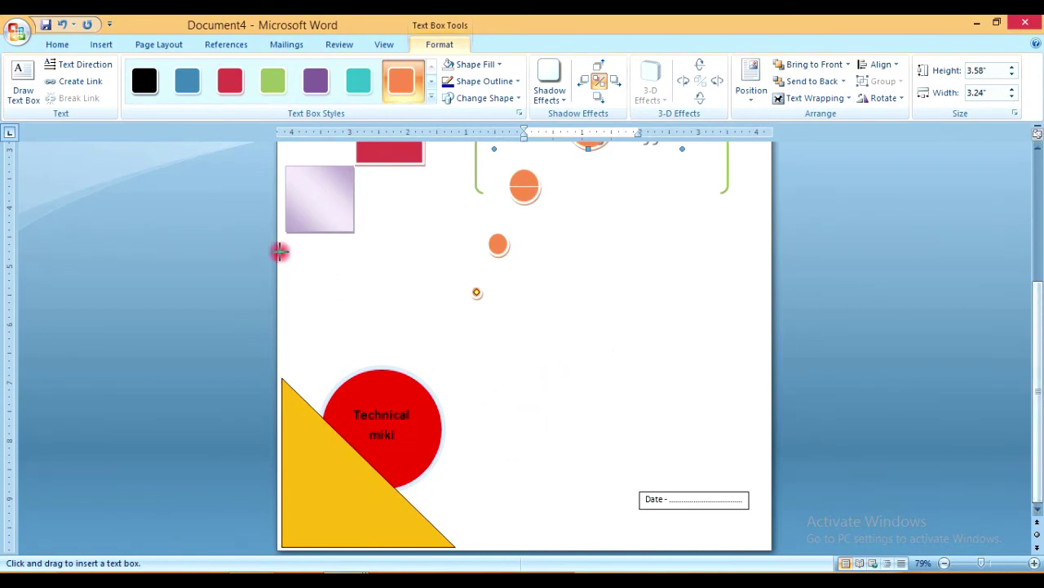
{"action": "left_click", "coordinate": [101, 44]}
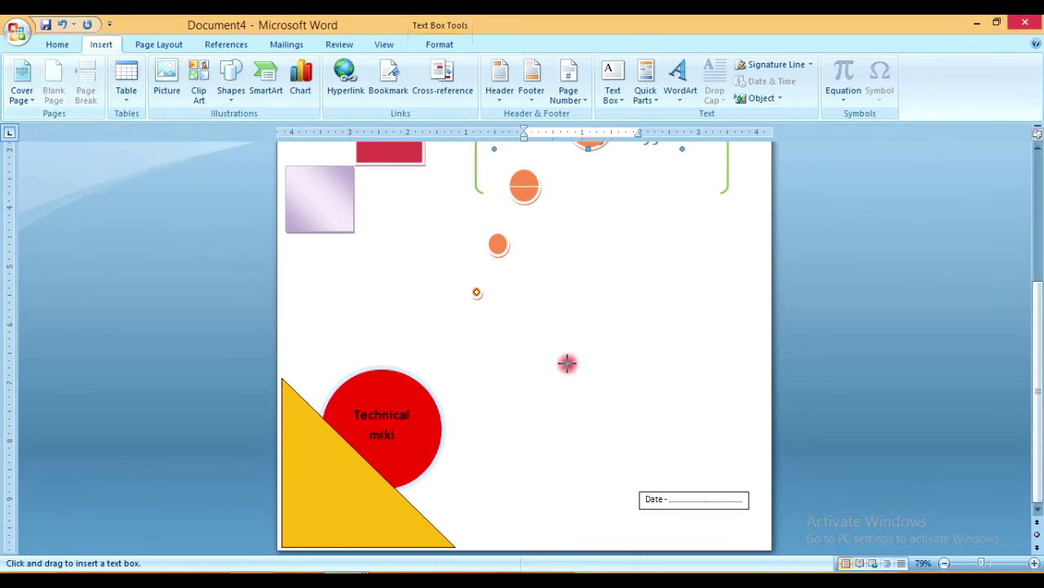
Place a small text box on the cover page, then deselect it.
{"action": "left_click", "coordinate": [514, 339]}
{"action": "scroll", "coordinate": [511, 419], "scroll_direction": "up", "scroll_amount": 5}
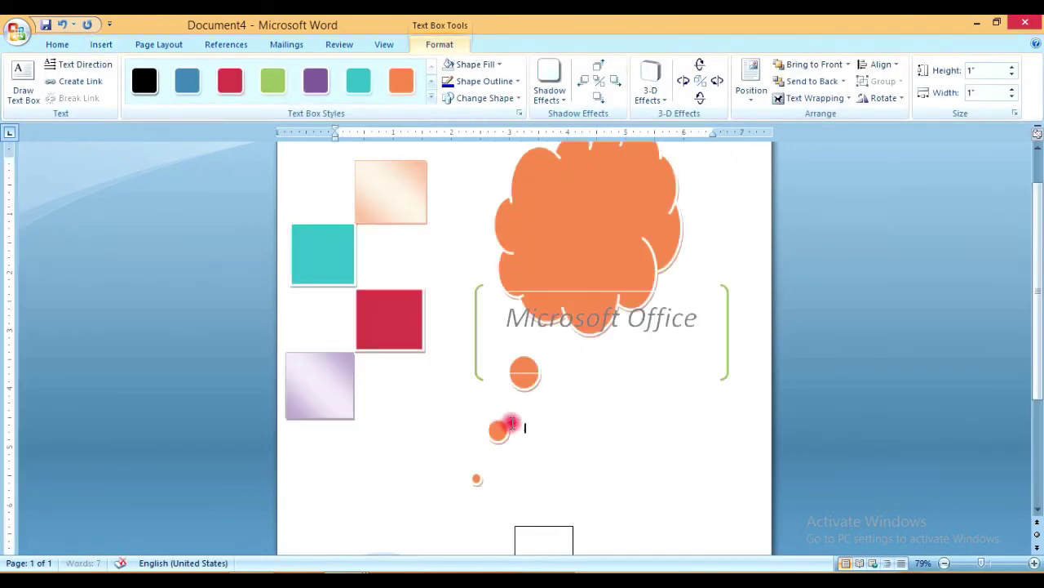
{"action": "left_click", "coordinate": [511, 423]}
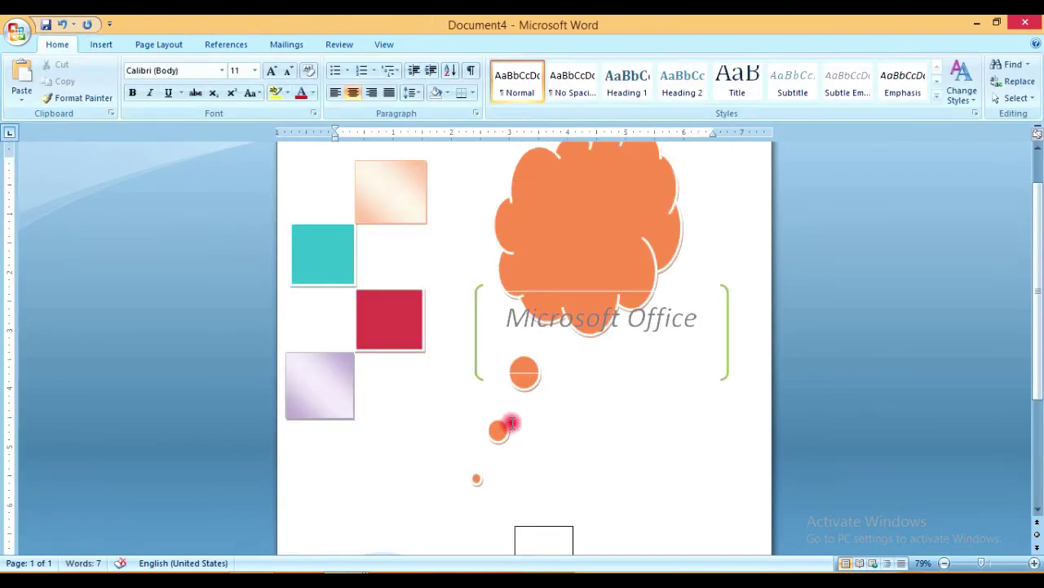
Close Document4 without saving and create a new blank document.
{"action": "left_click", "coordinate": [1038, 23]}
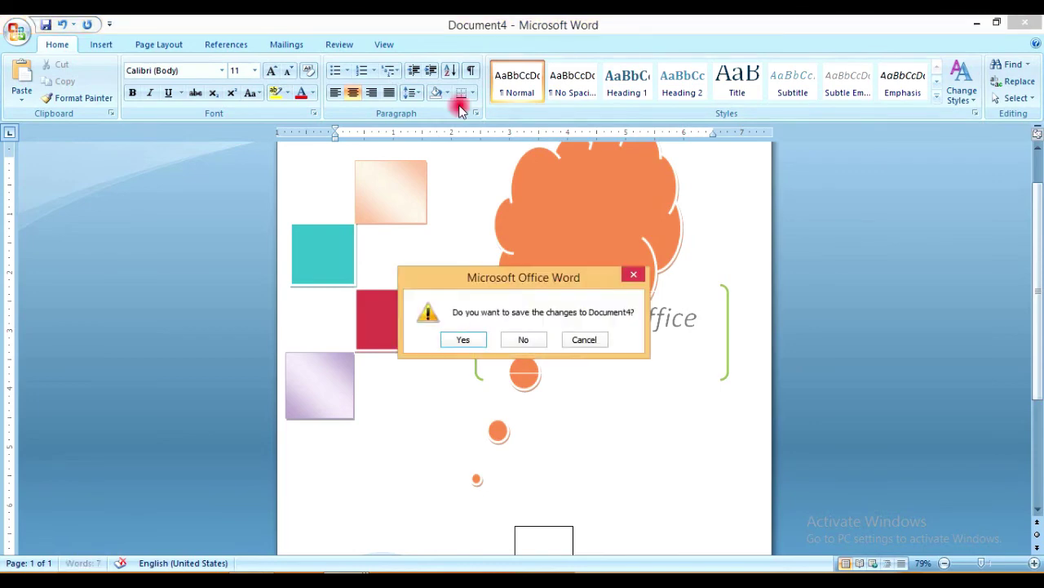
{"action": "left_click", "coordinate": [525, 343]}
{"action": "left_click", "coordinate": [18, 32]}
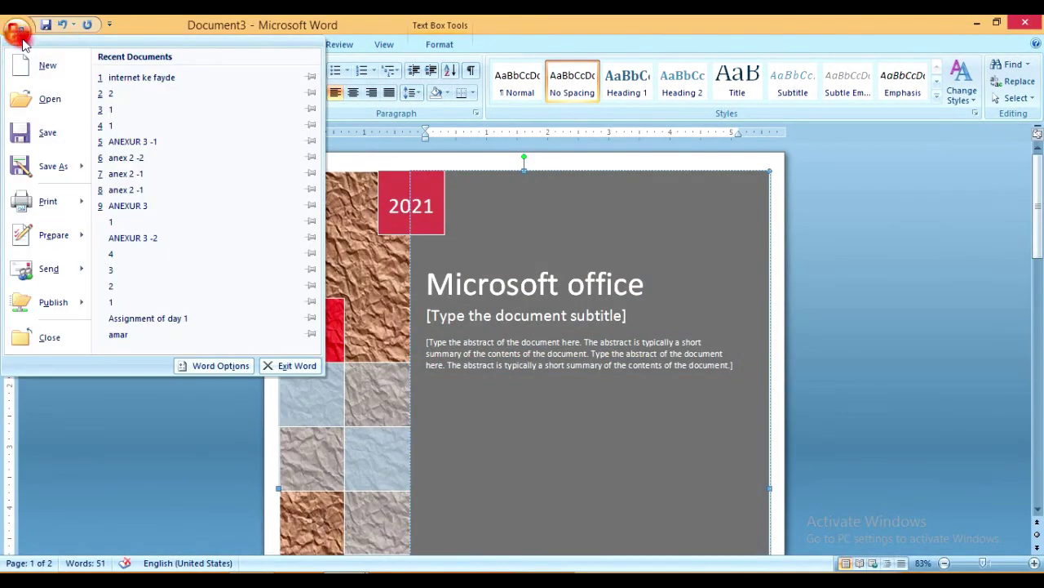
{"action": "left_click", "coordinate": [43, 63]}
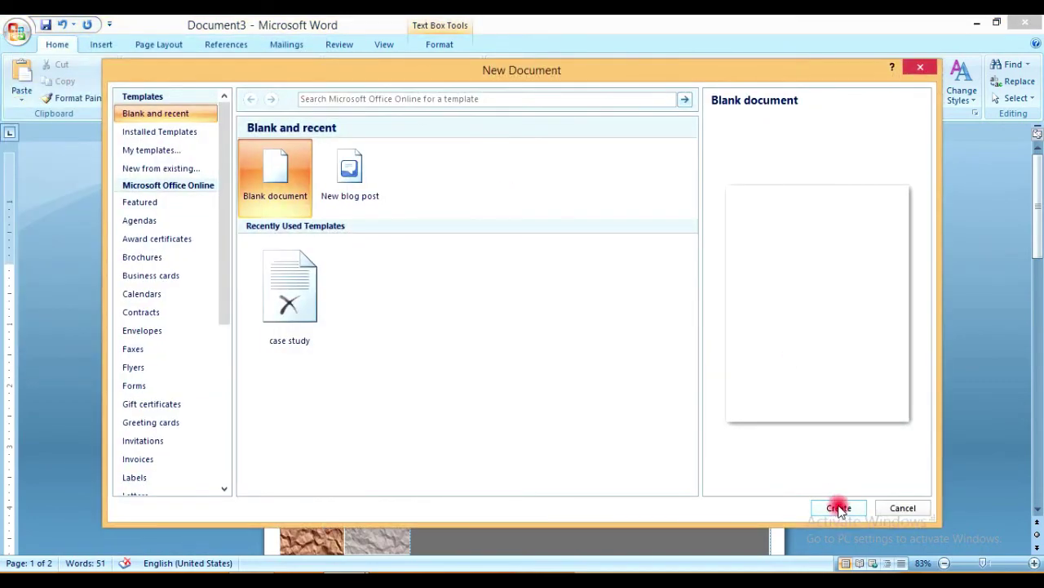
{"action": "left_click", "coordinate": [839, 508]}
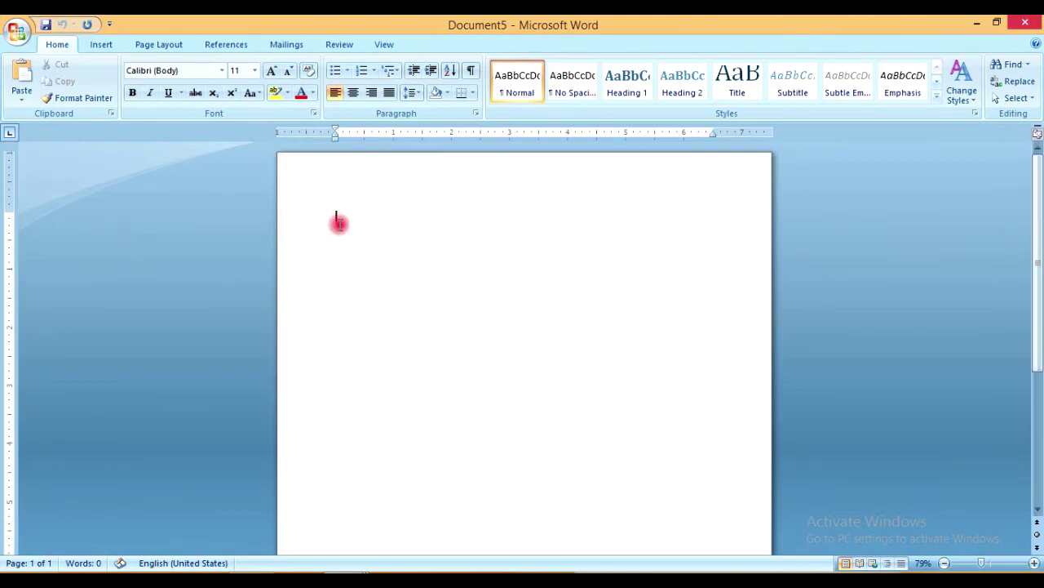
{"action": "left_click", "coordinate": [101, 44]}
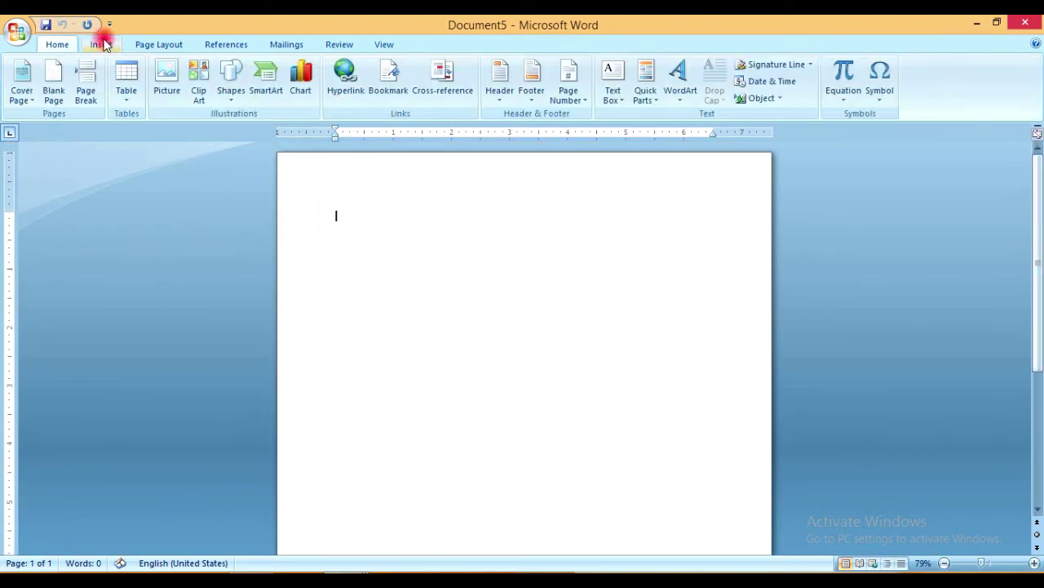
Insert Blank Pages repeatedly until Document5 shows Page 10 of 10, then return to page 1.
{"action": "left_click", "coordinate": [52, 90]}
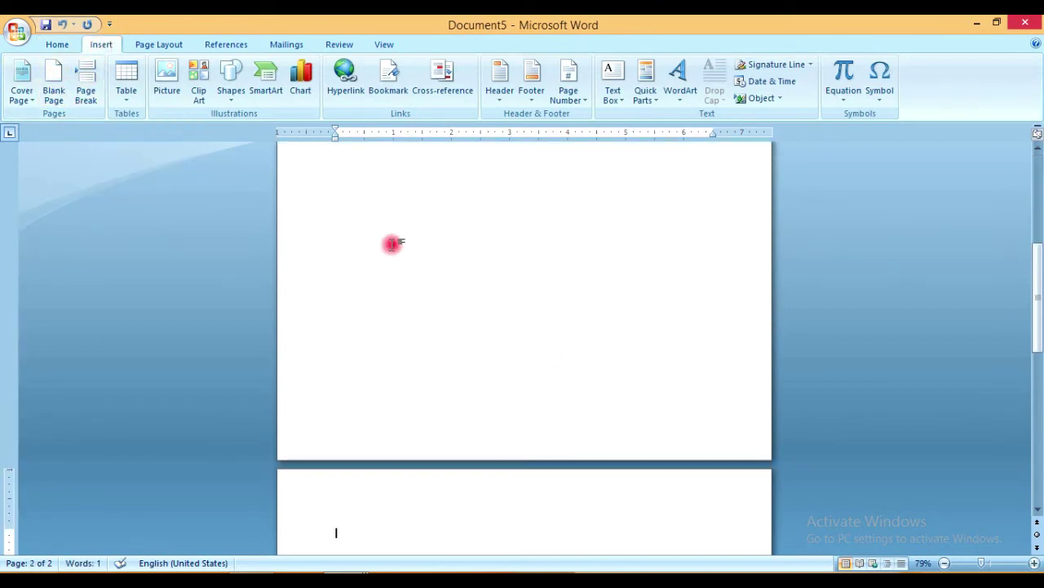
{"action": "left_click_drag", "start_coordinate": [1038, 296], "coordinate": [1039, 377]}
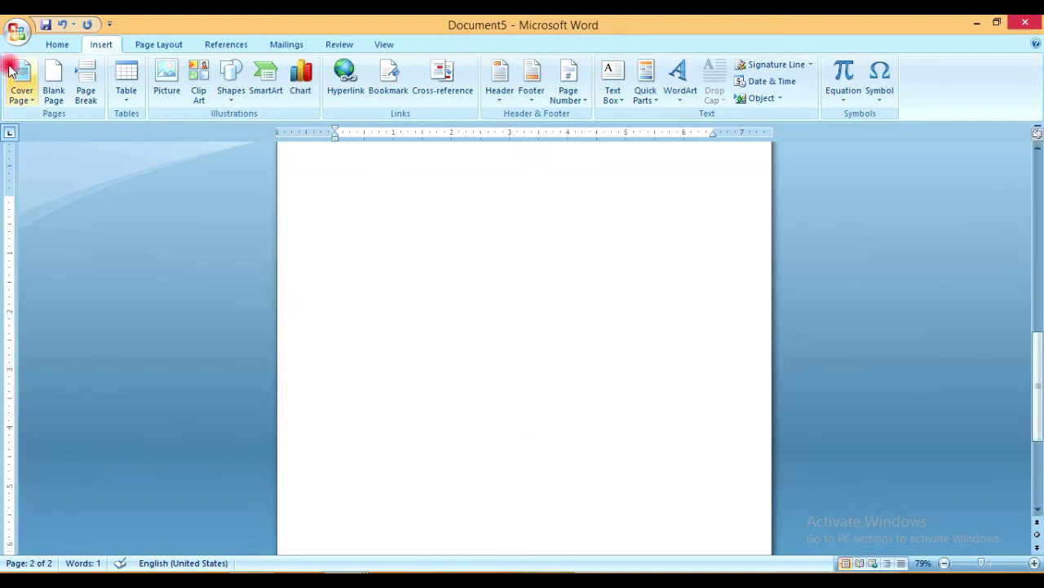
{"action": "left_click", "coordinate": [55, 95]}
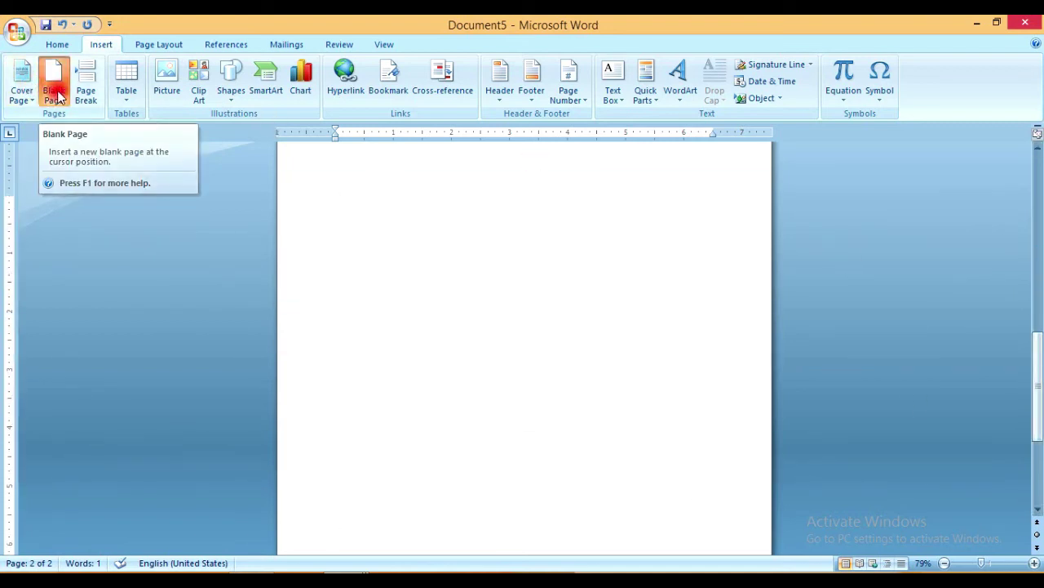
{"action": "left_click", "coordinate": [57, 95]}
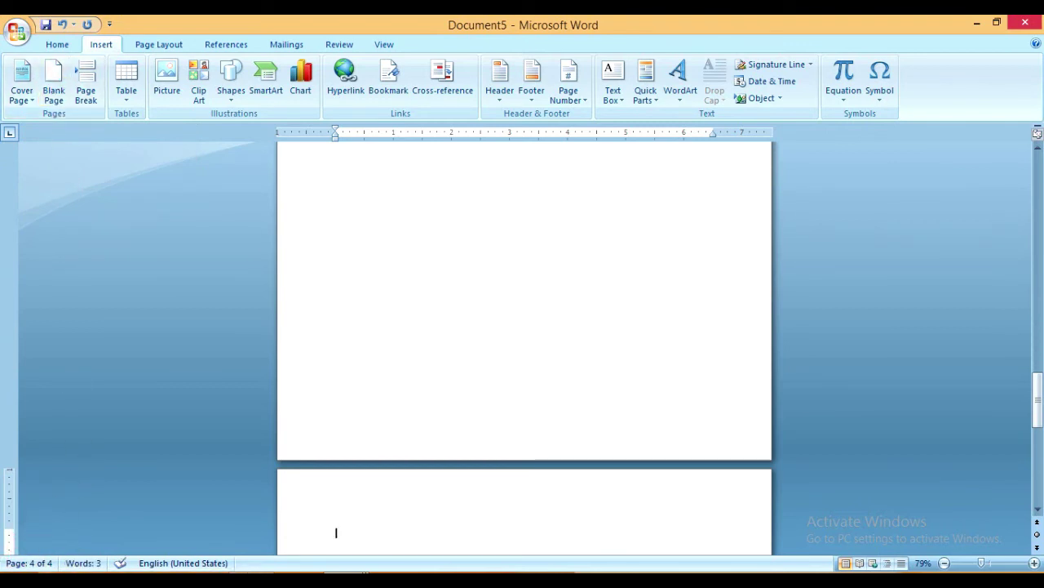
{"action": "left_click", "coordinate": [59, 81]}
{"action": "left_click", "coordinate": [59, 82]}
{"action": "left_click", "coordinate": [59, 82]}
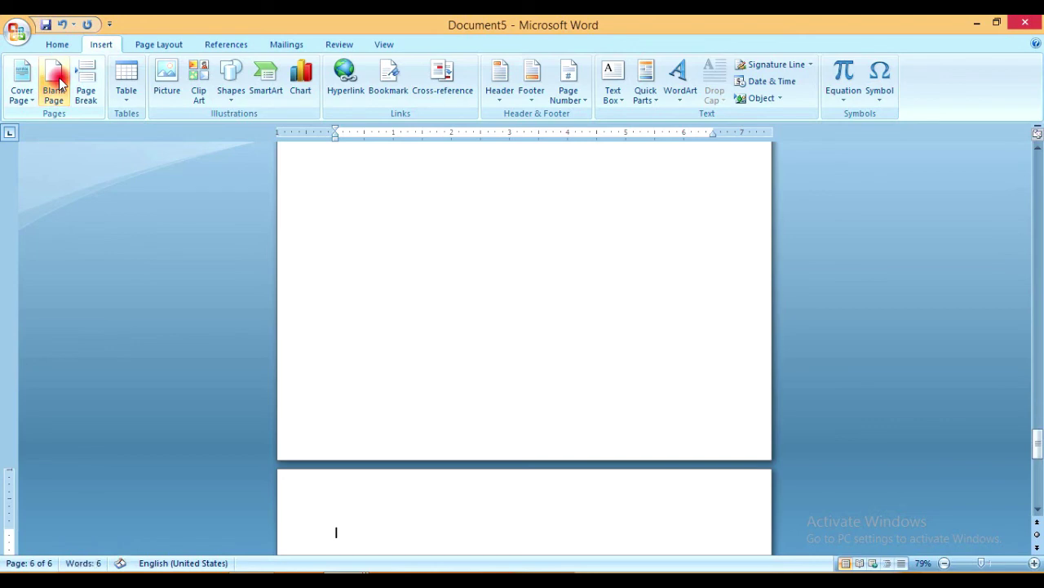
{"action": "left_click", "coordinate": [59, 82]}
{"action": "left_click", "coordinate": [60, 82]}
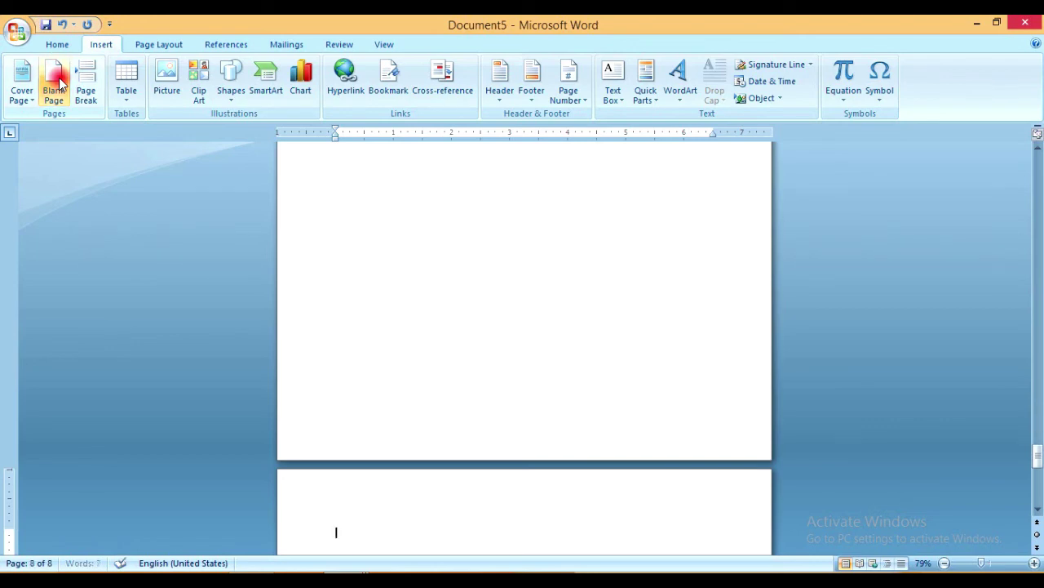
{"action": "left_click", "coordinate": [60, 82]}
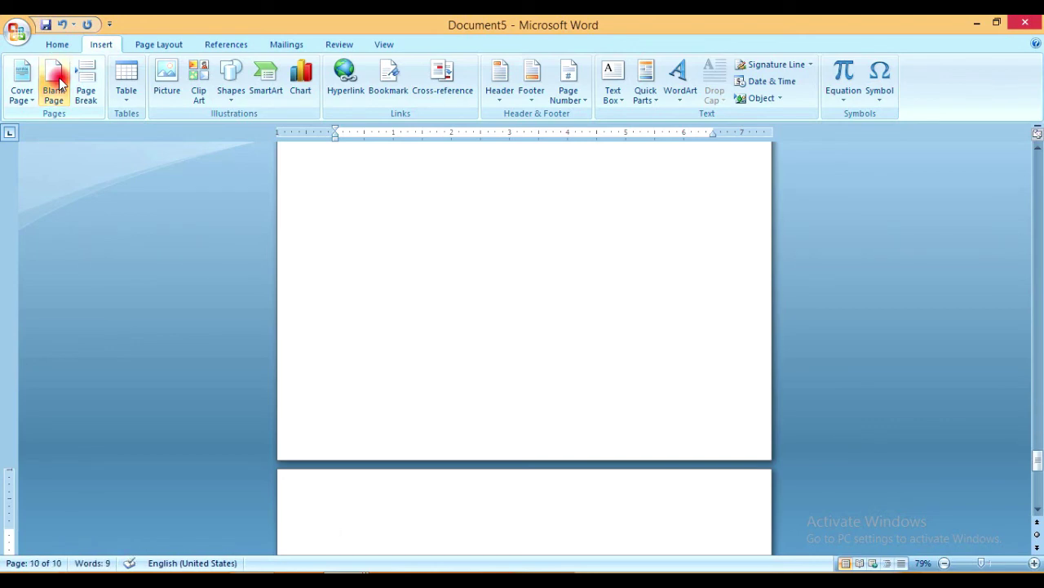
{"action": "left_click_drag", "start_coordinate": [1037, 460], "coordinate": [1039, 155]}
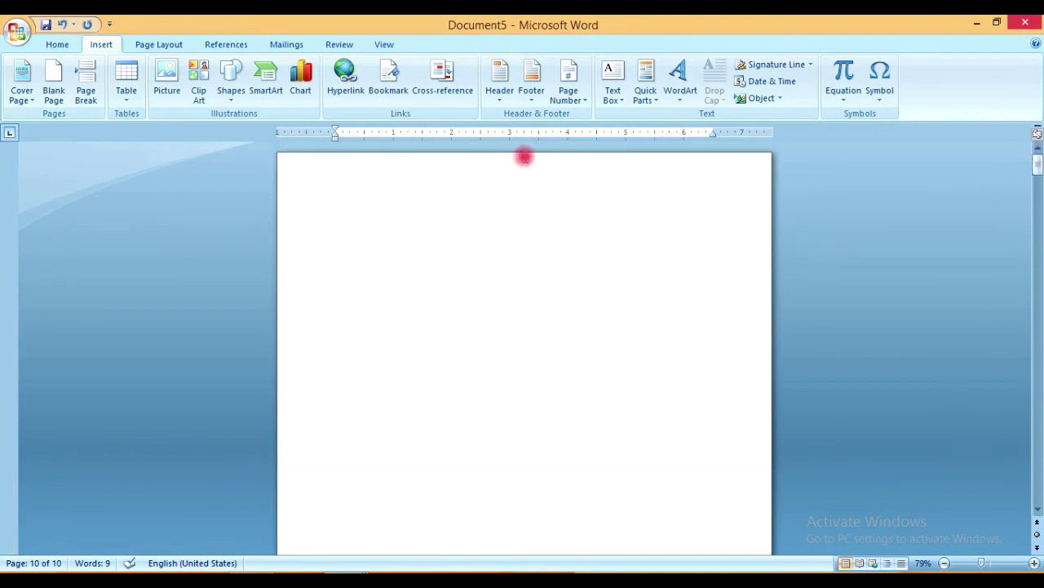
{"action": "left_click", "coordinate": [341, 197]}
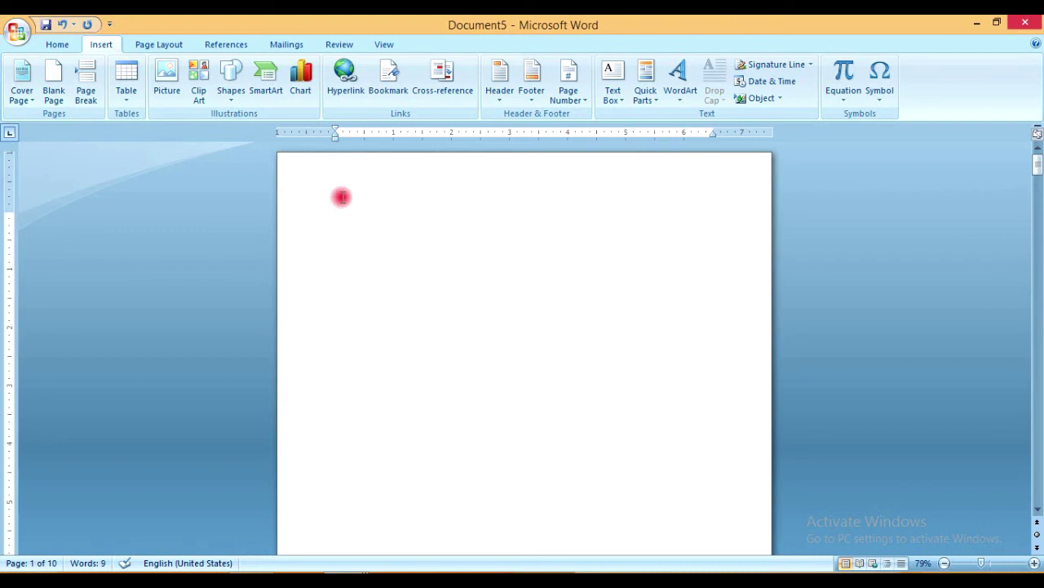
Generate three sample paragraphs with =rand() on a new line at the top of page 1.
{"action": "key", "text": "Return"}
{"action": "type", "text": "=rand()"}
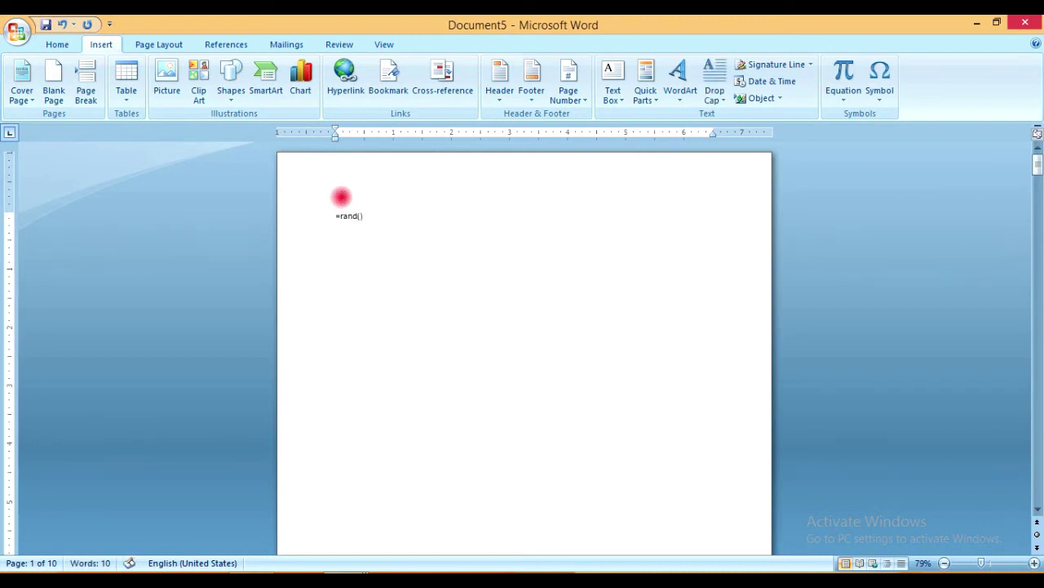
{"action": "key", "text": "Return"}
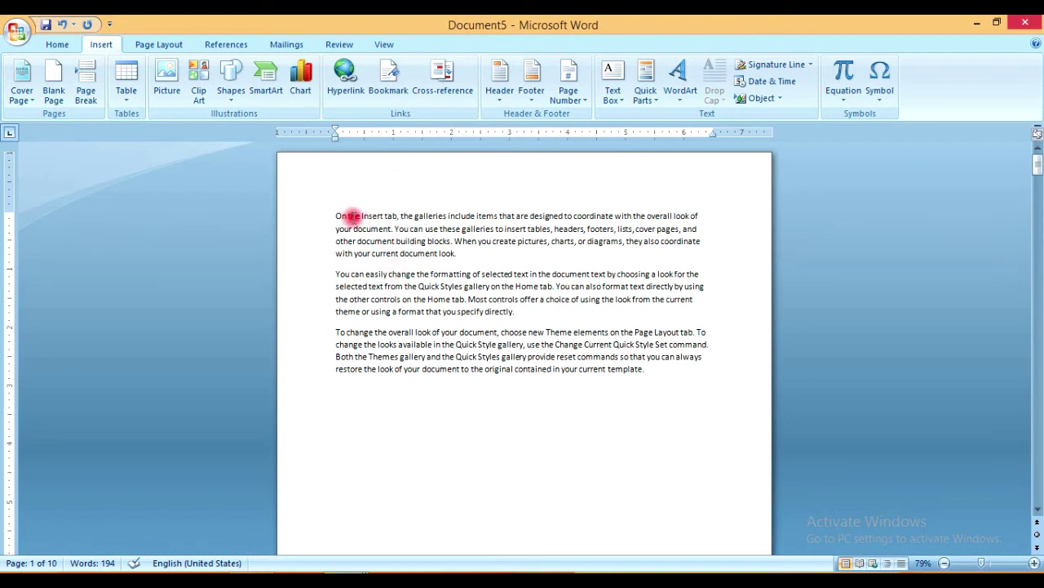
{"action": "mouse_move", "coordinate": [335, 217]}
{"action": "left_mouse_down"}
{"action": "mouse_move", "coordinate": [330, 277]}
{"action": "mouse_move", "coordinate": [515, 317]}
{"action": "left_mouse_up"}
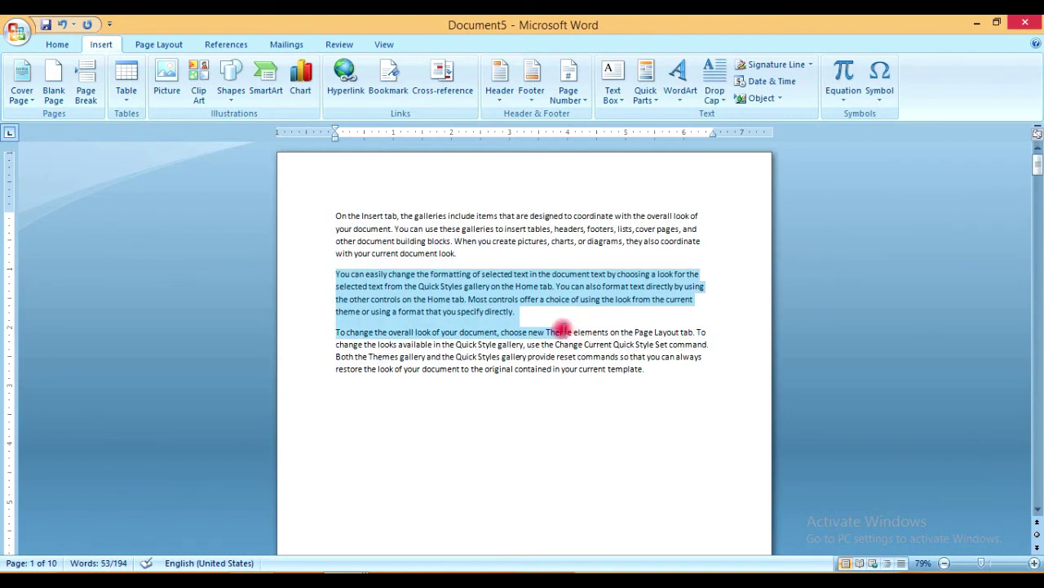
{"action": "left_click_drag", "start_coordinate": [337, 331], "coordinate": [825, 399]}
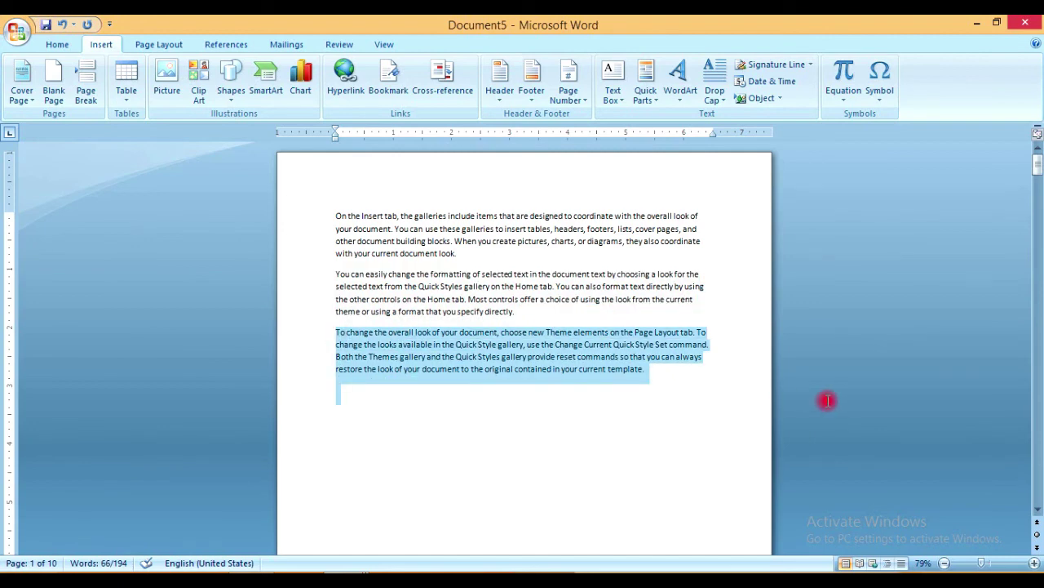
{"action": "left_click", "coordinate": [622, 529]}
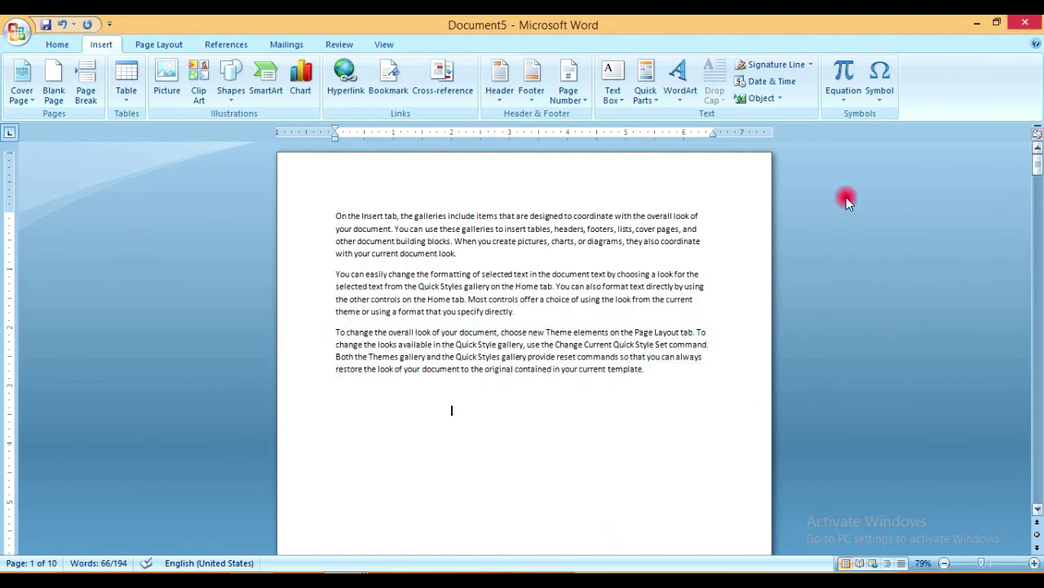
{"action": "left_click", "coordinate": [335, 211]}
{"action": "left_click_drag", "start_coordinate": [1038, 163], "coordinate": [1039, 187]}
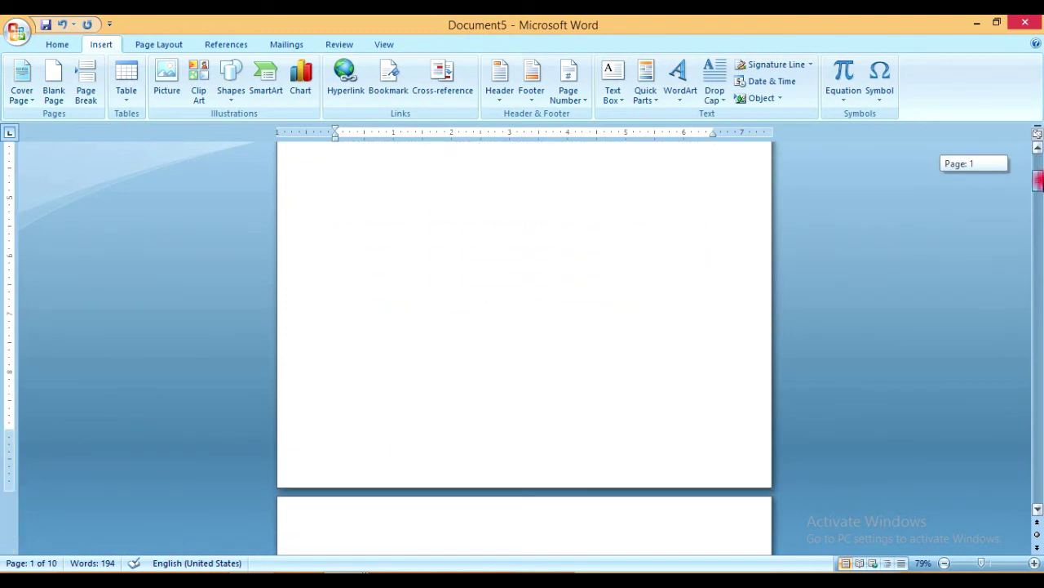
{"action": "left_click_drag", "start_coordinate": [1037, 187], "coordinate": [1039, 164]}
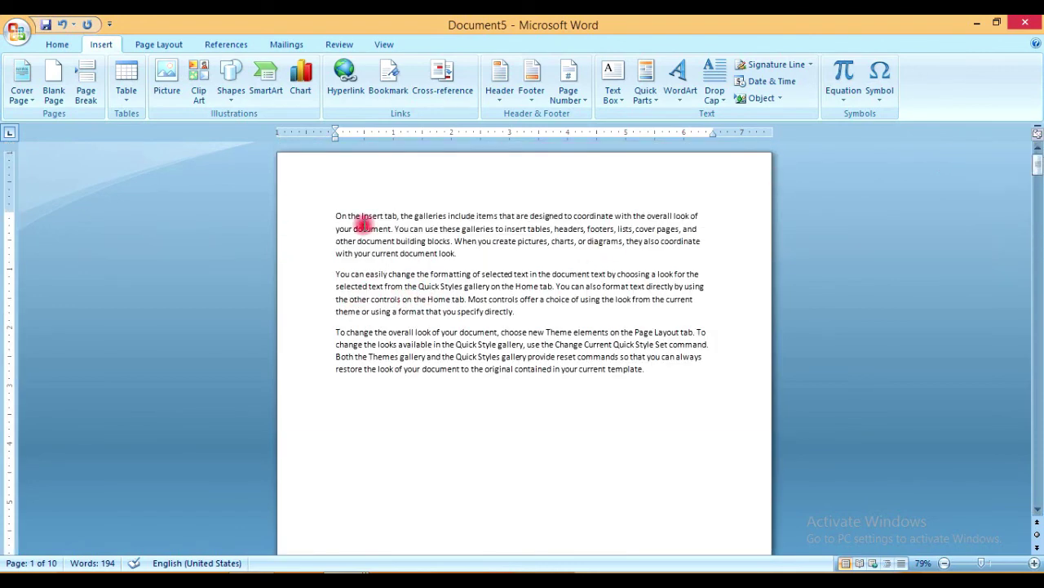
{"action": "left_click_drag", "start_coordinate": [334, 215], "coordinate": [707, 386]}
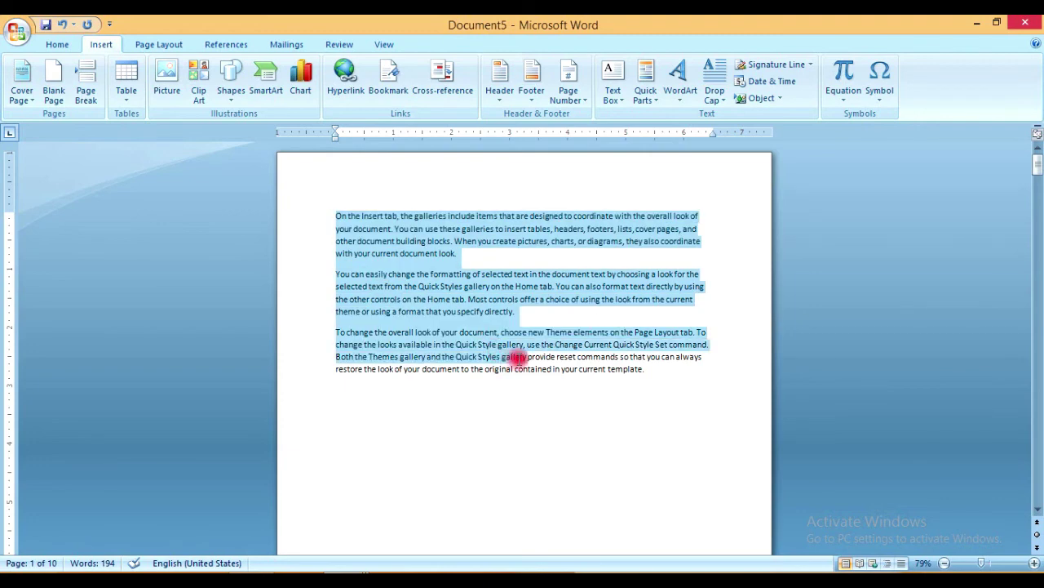
{"action": "left_click", "coordinate": [520, 418]}
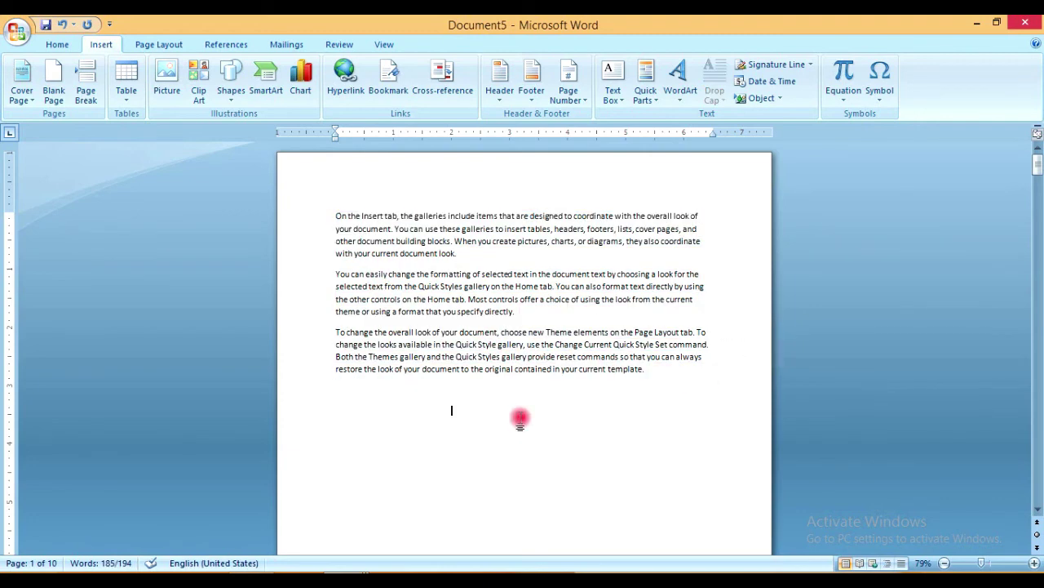
{"action": "left_click", "coordinate": [335, 331]}
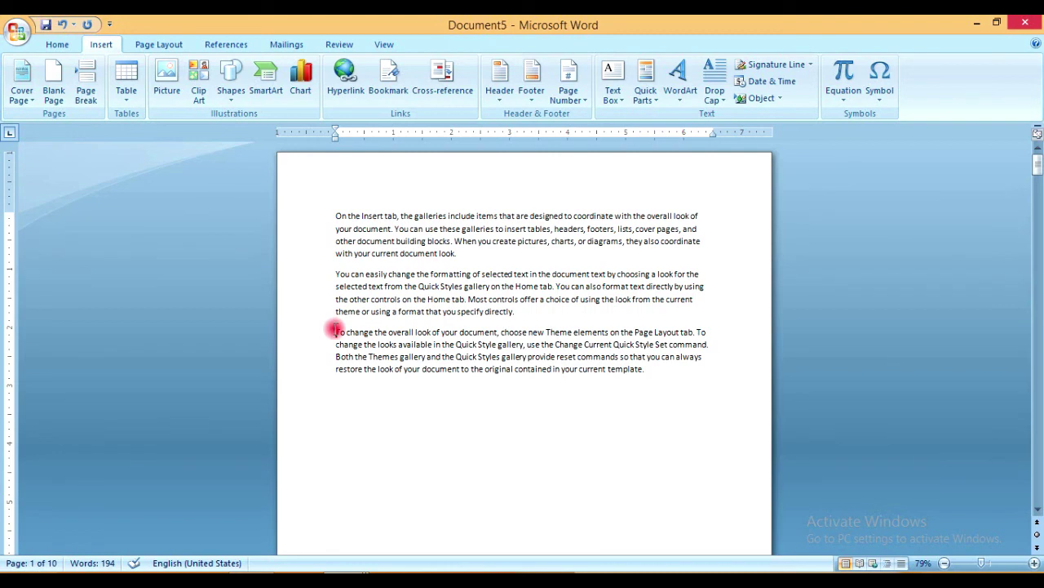
Insert page breaks before the third and second sample paragraphs so each starts its own page.
{"action": "left_click", "coordinate": [335, 330]}
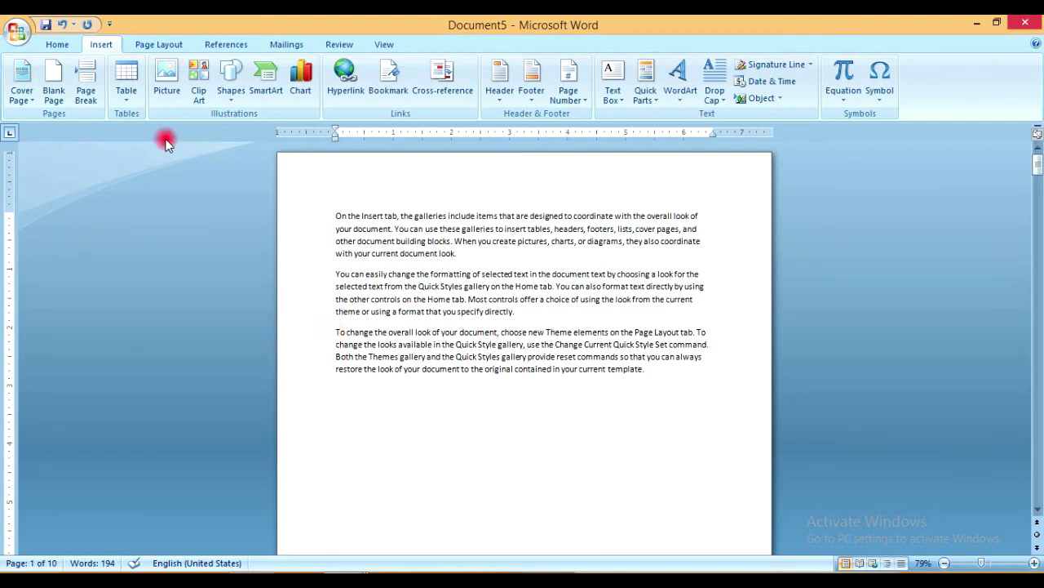
{"action": "left_click", "coordinate": [88, 87]}
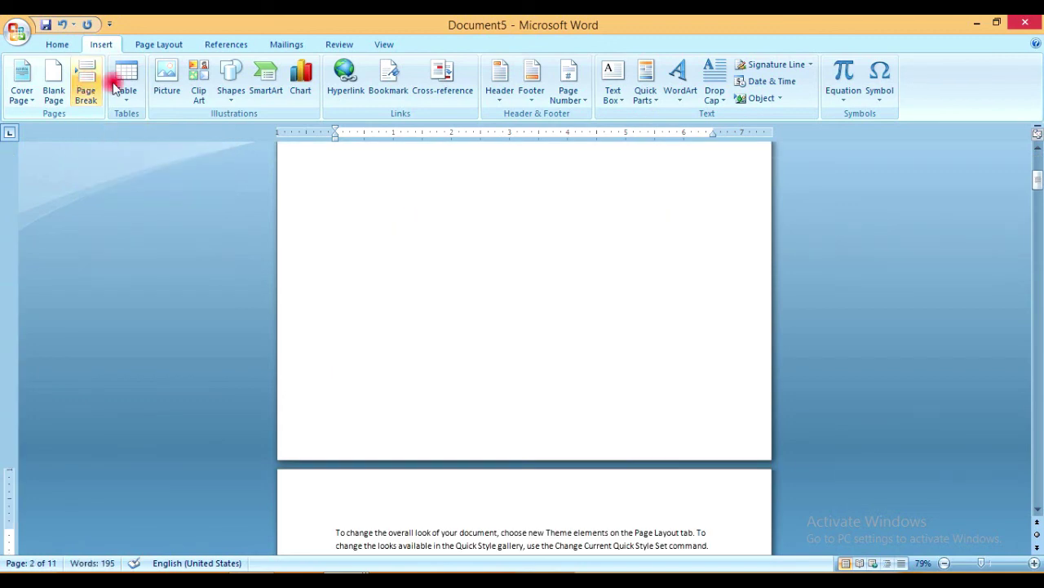
{"action": "mouse_move", "coordinate": [1038, 176]}
{"action": "left_mouse_down"}
{"action": "mouse_move", "coordinate": [1041, 193]}
{"action": "mouse_move", "coordinate": [1038, 160]}
{"action": "left_mouse_up"}
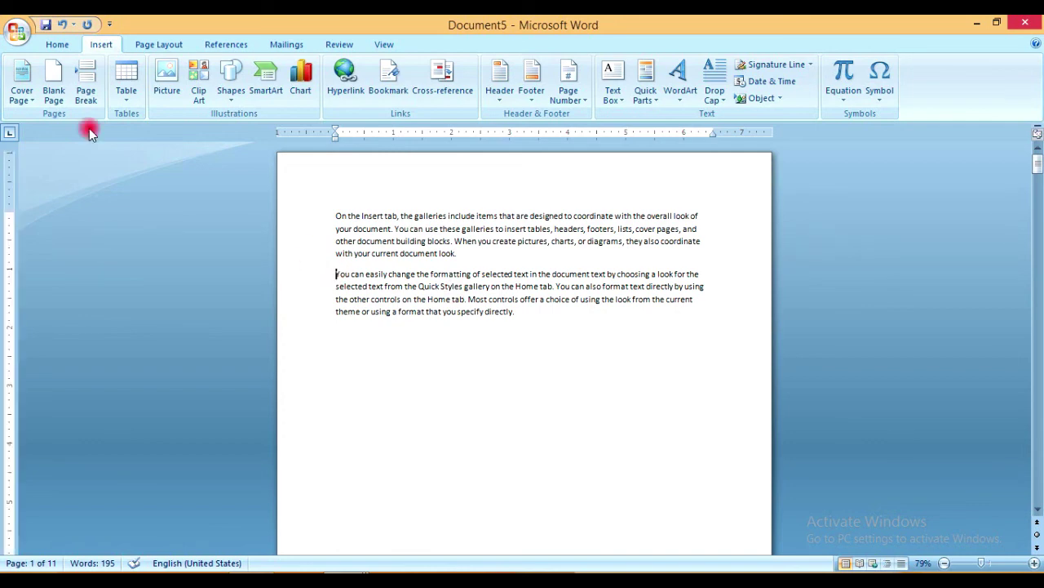
{"action": "left_click", "coordinate": [88, 81]}
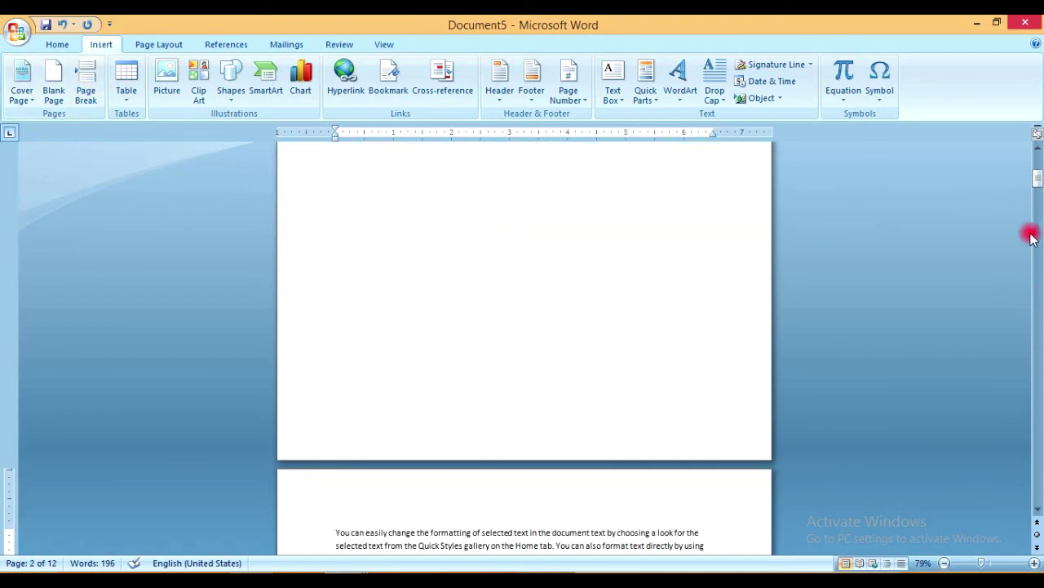
{"action": "mouse_move", "coordinate": [1037, 178]}
{"action": "left_mouse_down"}
{"action": "mouse_move", "coordinate": [1038, 187]}
{"action": "mouse_move", "coordinate": [1038, 163]}
{"action": "left_mouse_up"}
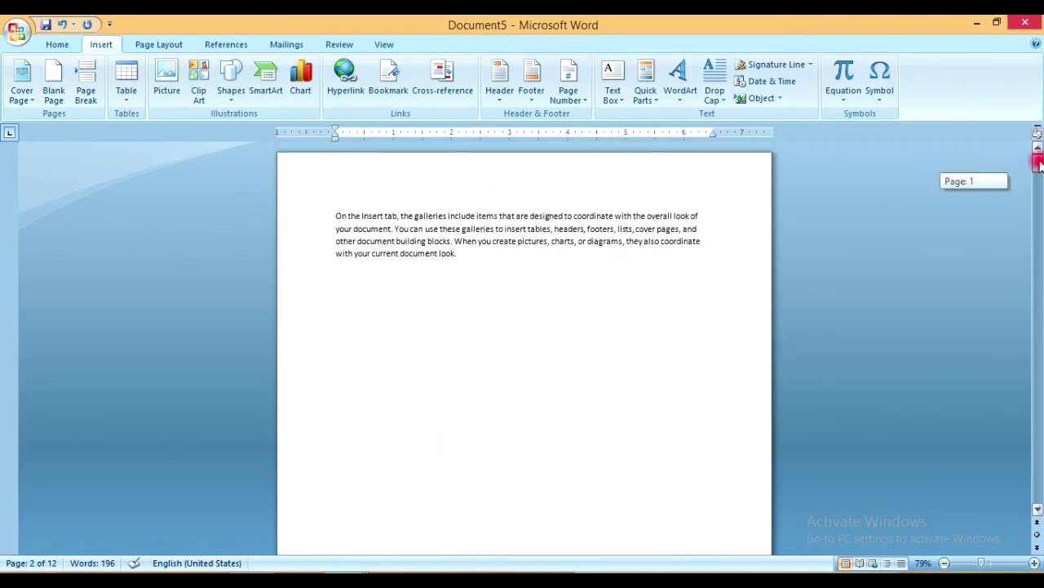
{"action": "left_click_drag", "start_coordinate": [1040, 164], "coordinate": [1038, 189]}
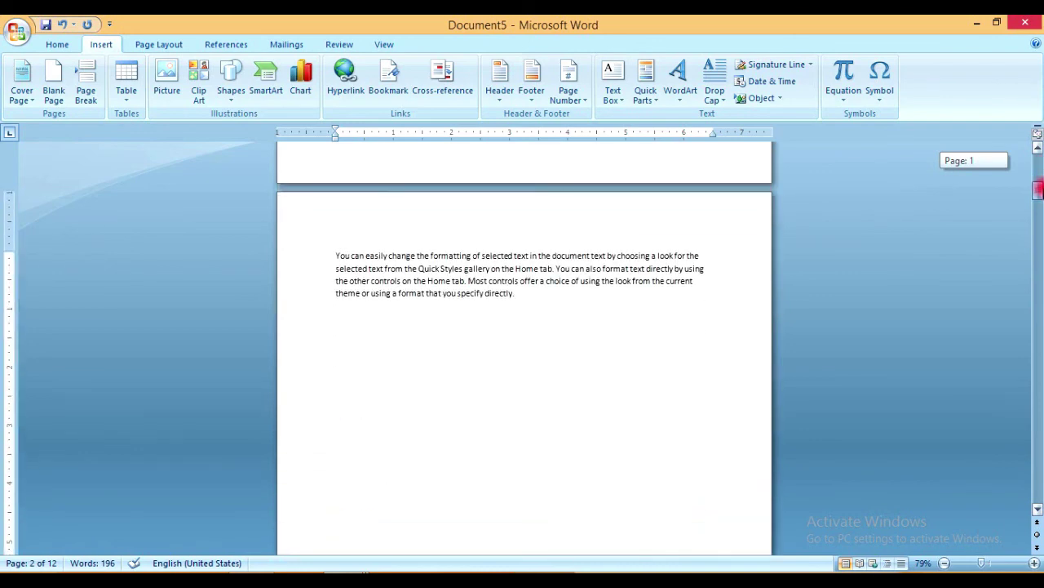
{"action": "left_click_drag", "start_coordinate": [1038, 189], "coordinate": [1038, 215]}
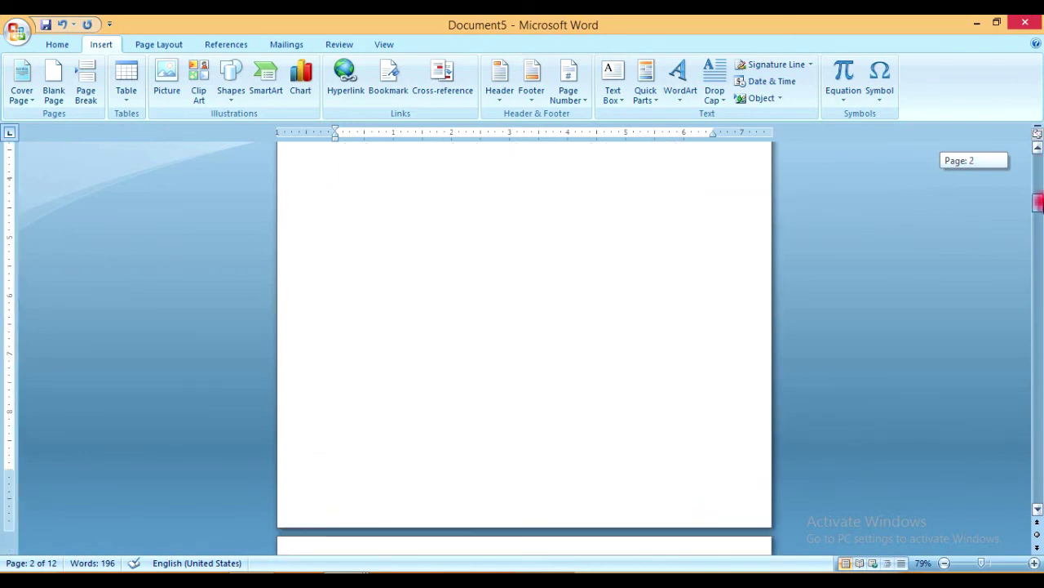
{"action": "left_click_drag", "start_coordinate": [1038, 215], "coordinate": [1038, 164]}
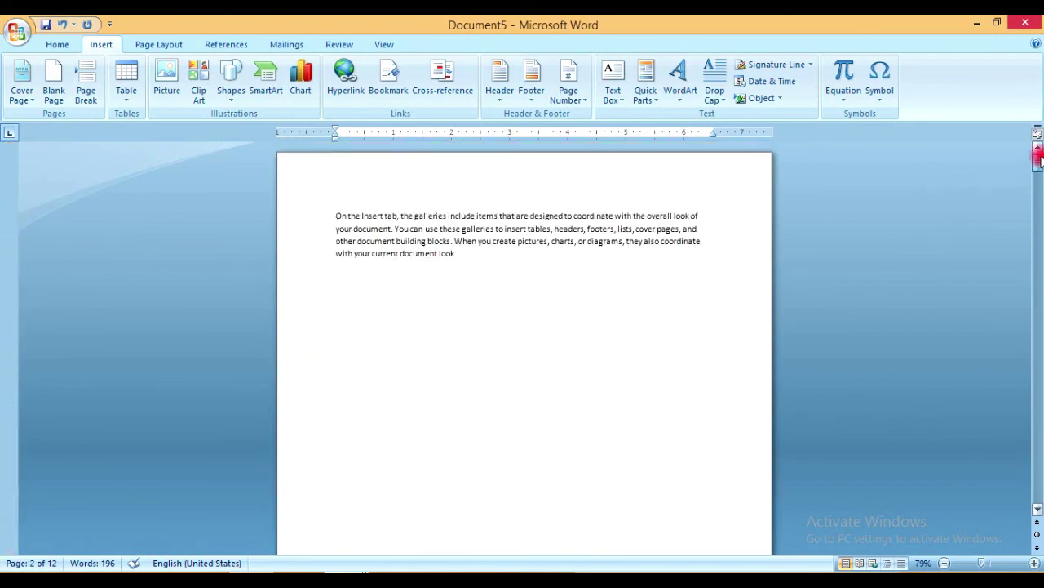
{"action": "left_click", "coordinate": [460, 337]}
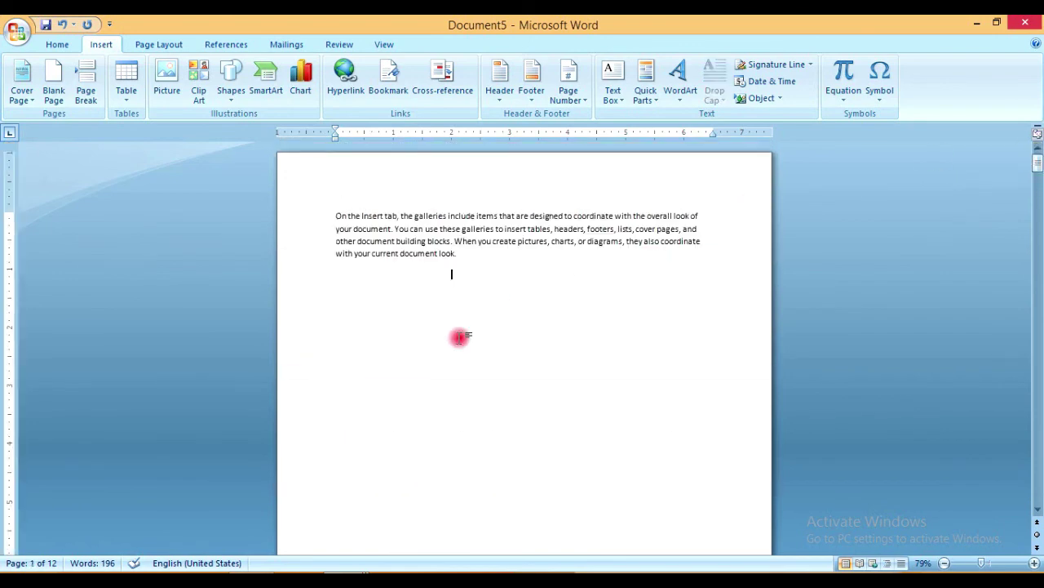
{"action": "left_click", "coordinate": [335, 215]}
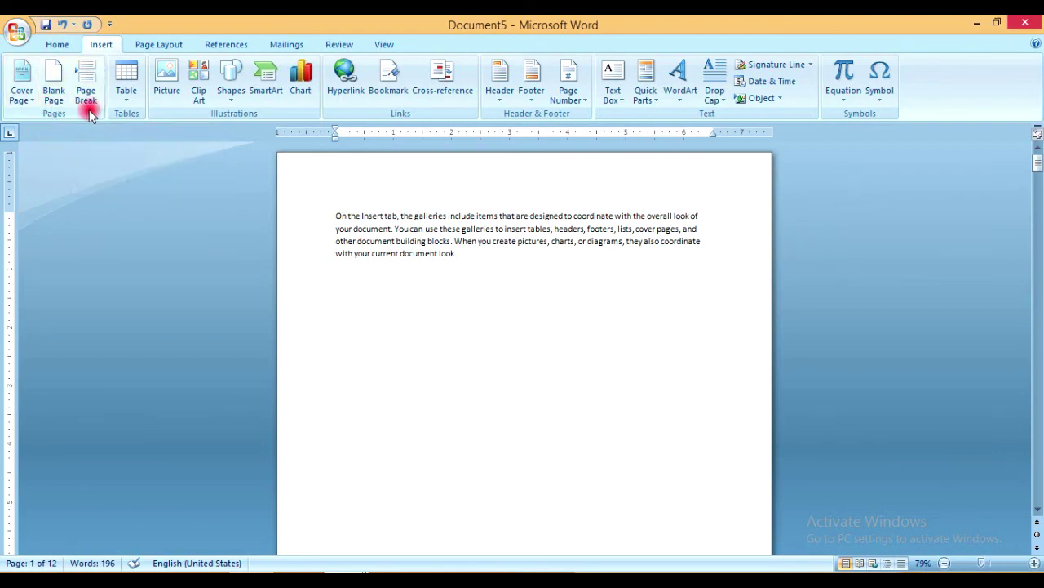
{"action": "left_click", "coordinate": [434, 301]}
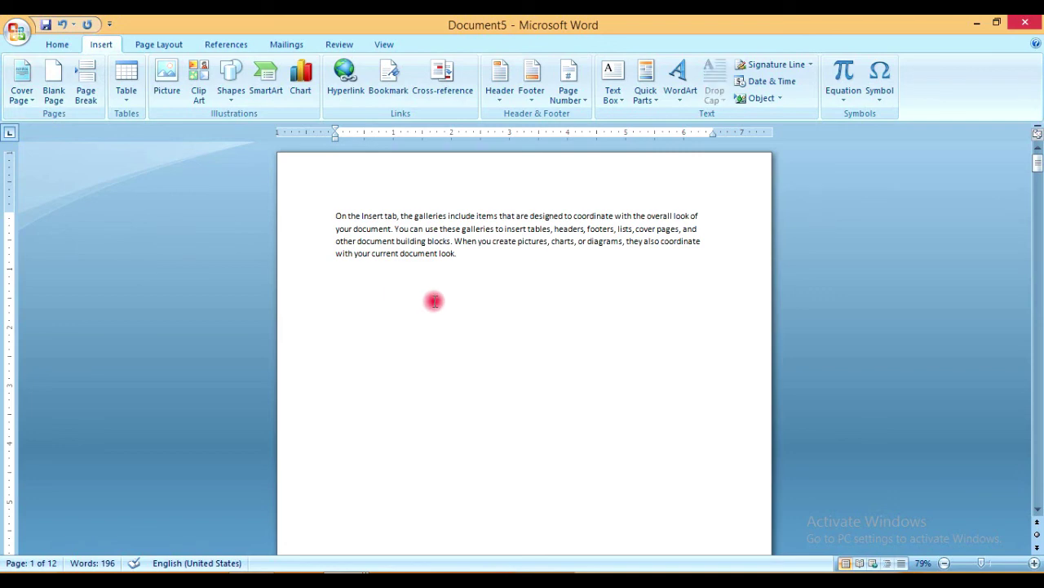